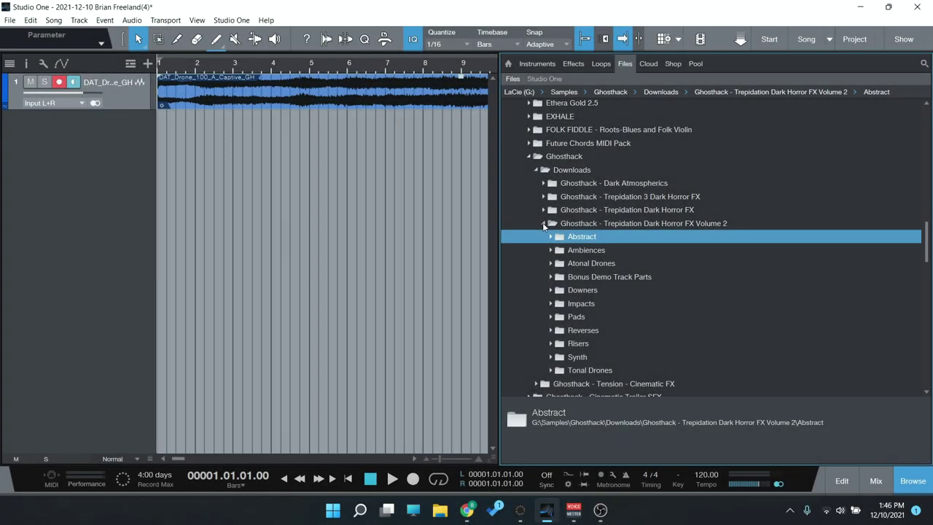
Collapse the Trepidation Dark Horror FX Volume 2 folder and expand the Ghosthack - Dark Atmospherics folder.
click(543, 223)
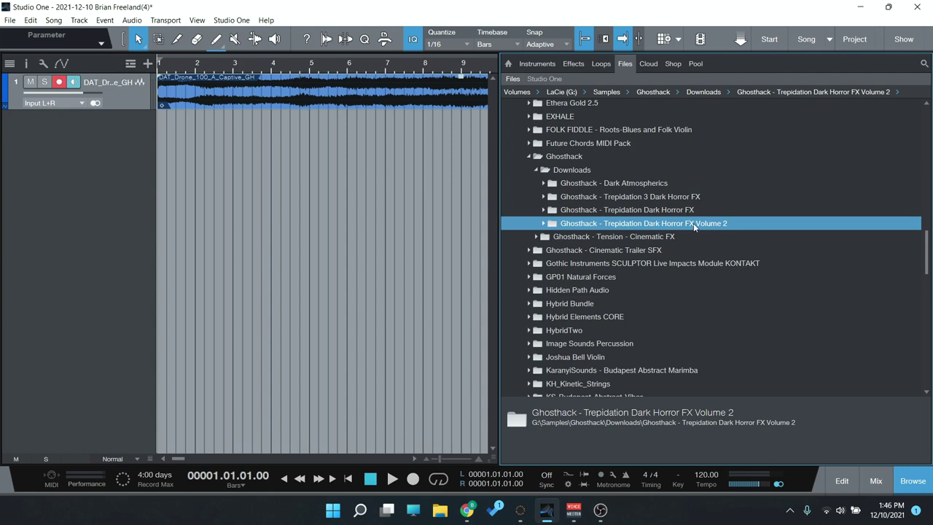
double_click(637, 183)
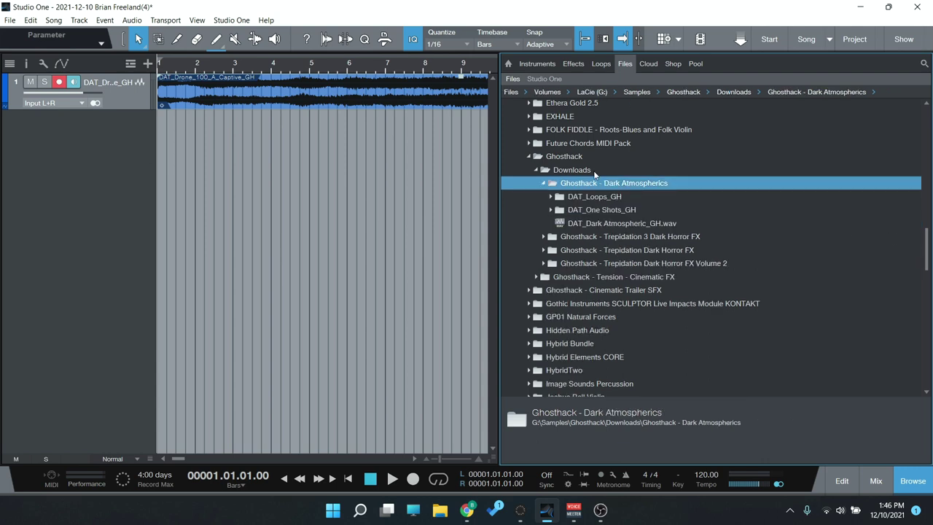
scroll(593, 191, down, 1)
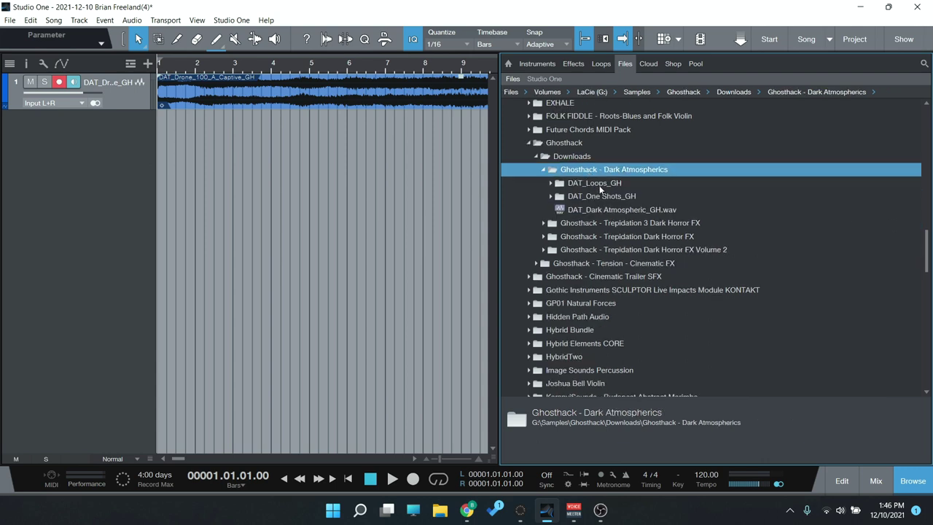
Expand the DAT_Loops_GH and DAT_One Shots_GH folders of Dark Atmospherics, and open the DAT_Basses_GH one-shot folder.
double_click(599, 185)
double_click(610, 296)
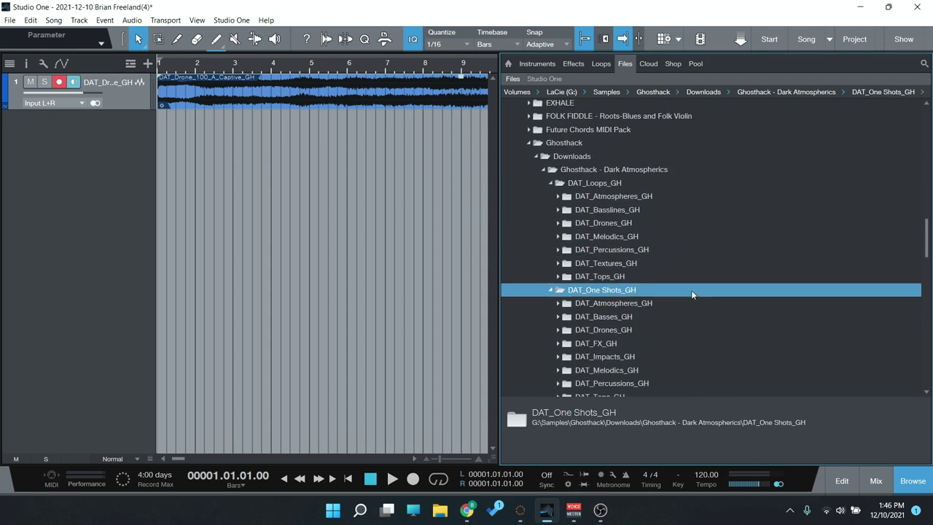
double_click(649, 290)
double_click(648, 290)
double_click(627, 316)
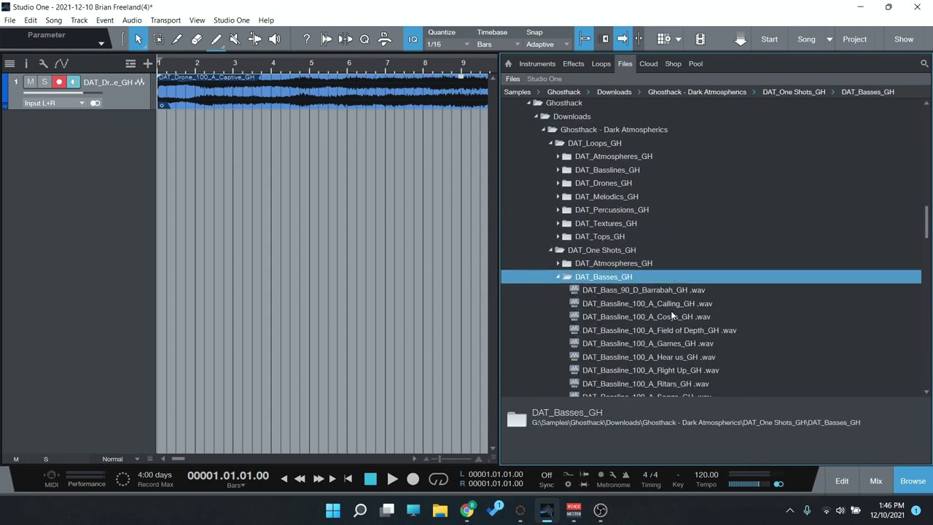
Place the DAT_Bassline_100_A_Cosys_GH sample at bar 4 and the DAT_Bassline_100_A_Games_GH sample at bar 5, each on its own new track.
drag(646, 316, 284, 125)
drag(679, 347, 336, 179)
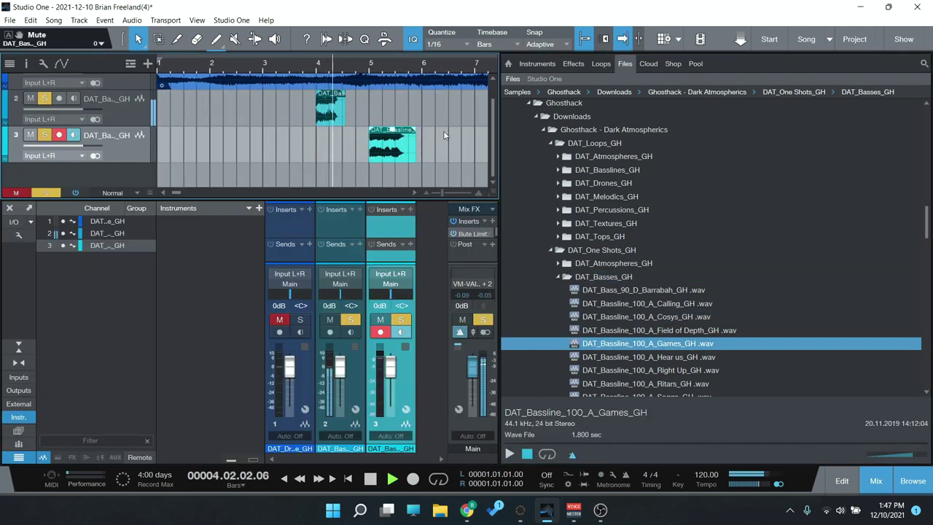
scroll(443, 131, up, 1)
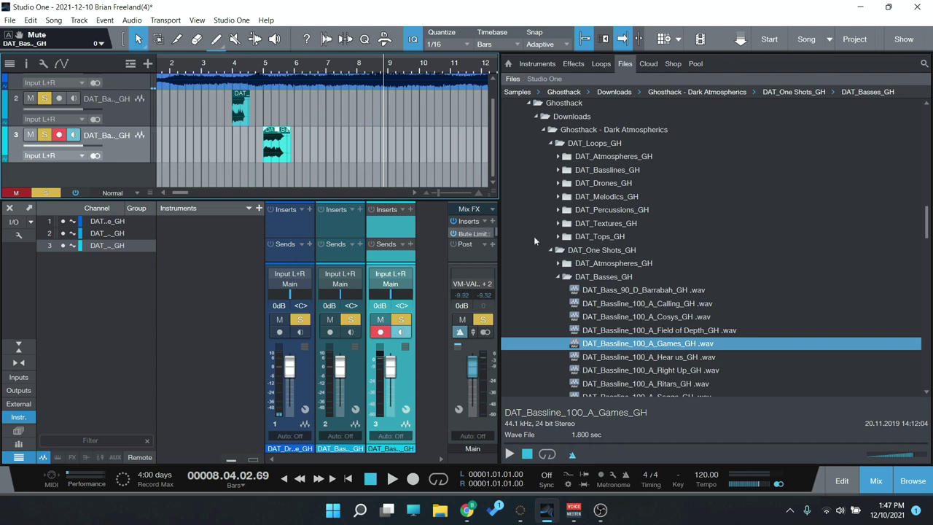
Audition the 100 A bassline one-shots in sequence from Calling through Ritars.
click(663, 304)
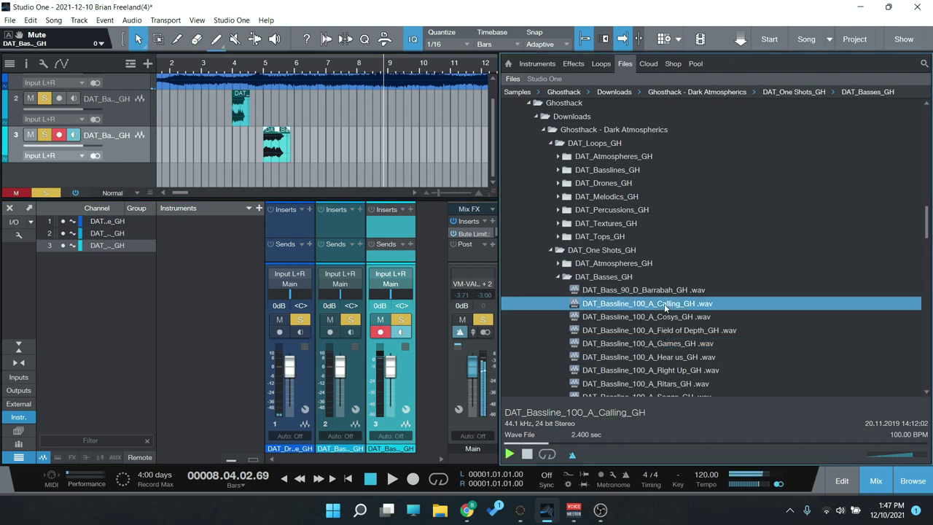
key(Down)
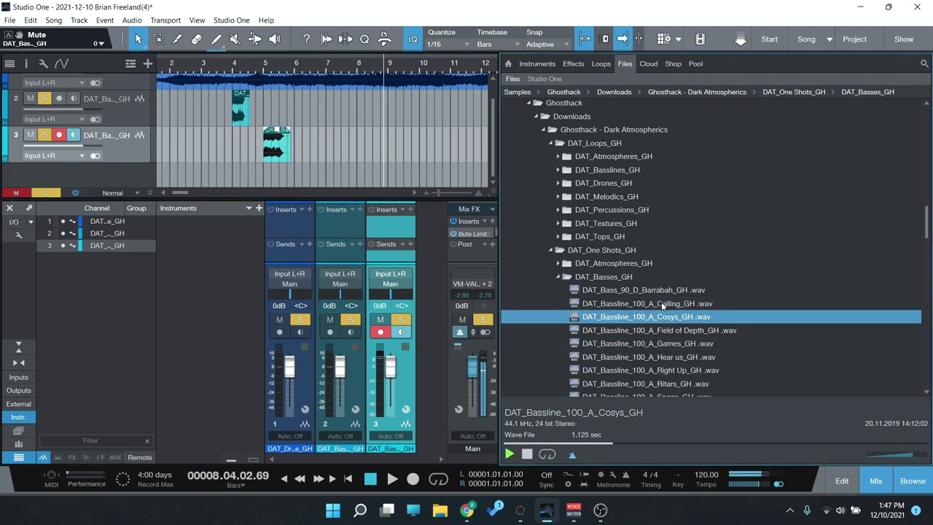
key(Down)
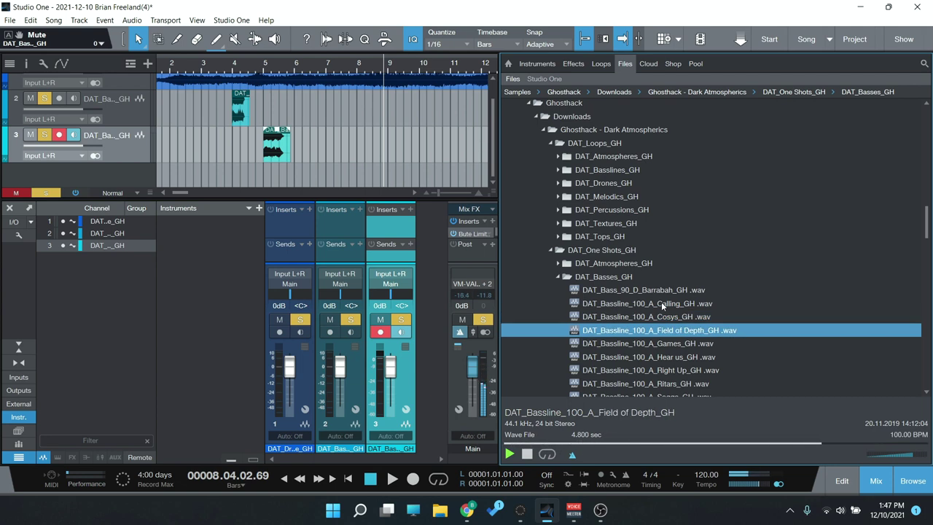
key(Down)
key(Down)
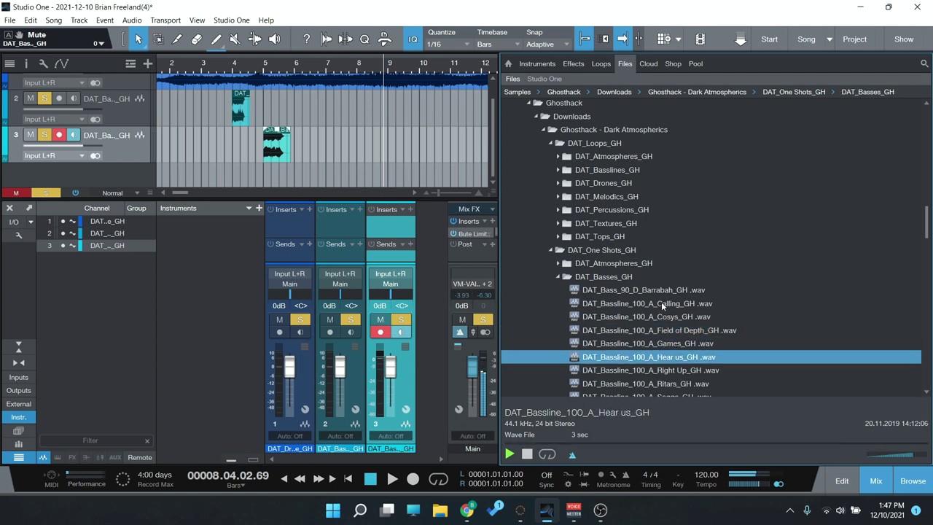
key(Down)
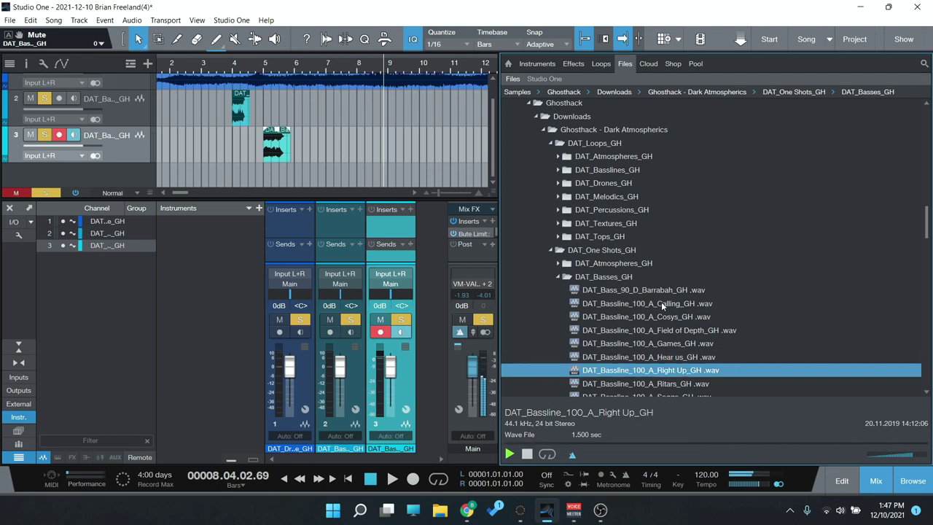
key(Down)
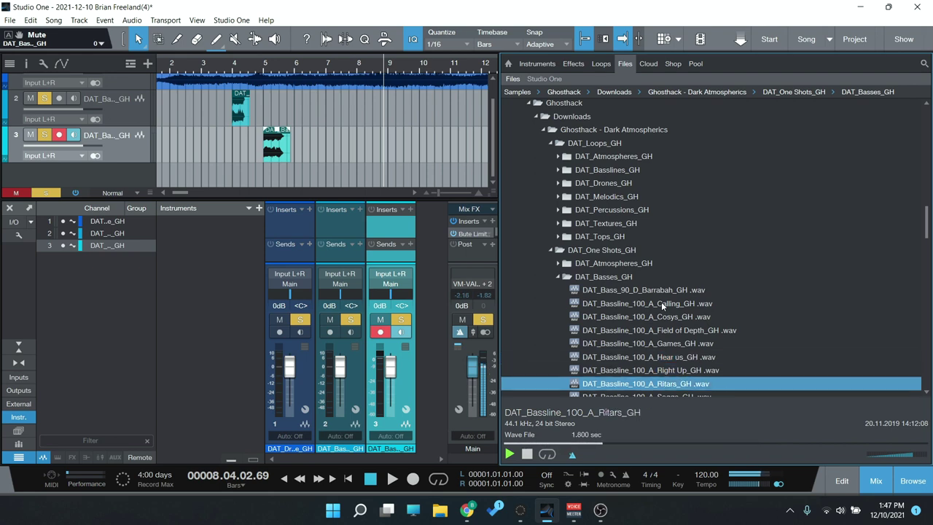
Audition the 120 F bassline one-shots in sequence from Behive through Too Long.
scroll(697, 287, down, 2)
scroll(700, 284, down, 4)
click(669, 249)
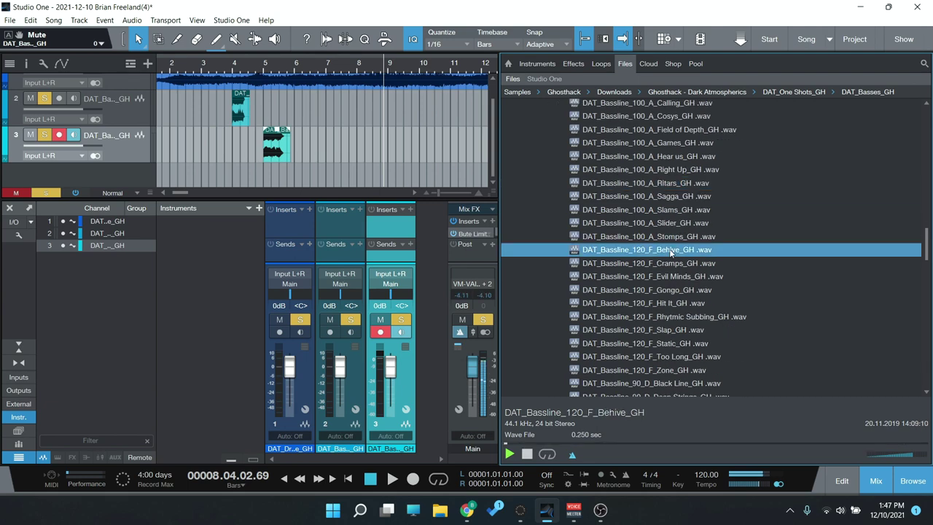
key(Down)
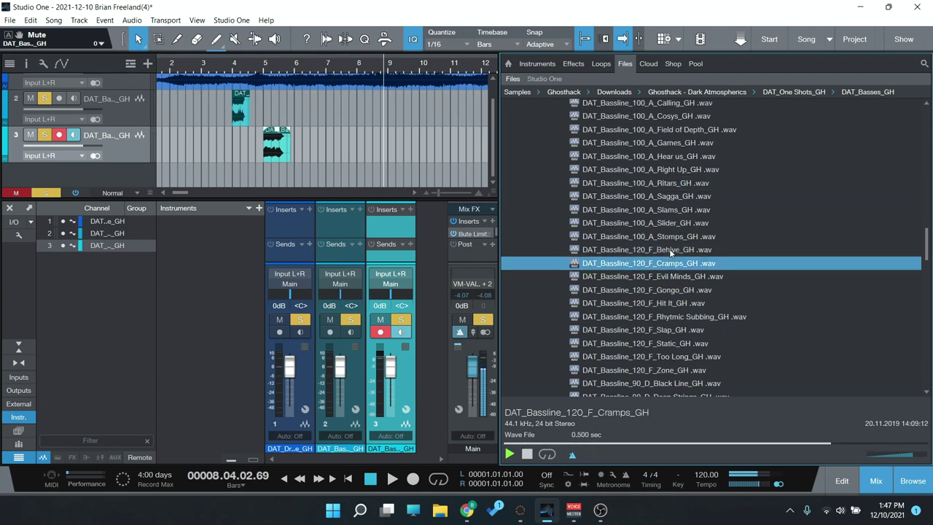
key(Down)
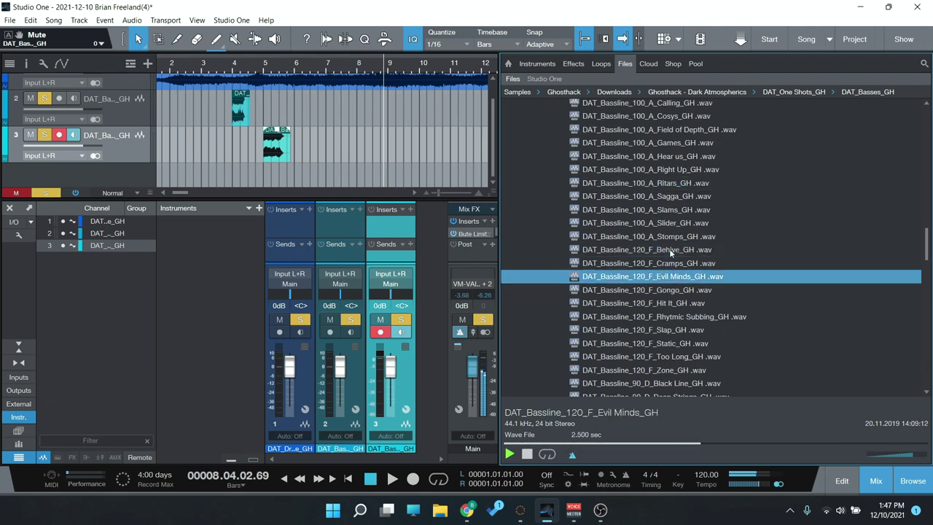
key(Down)
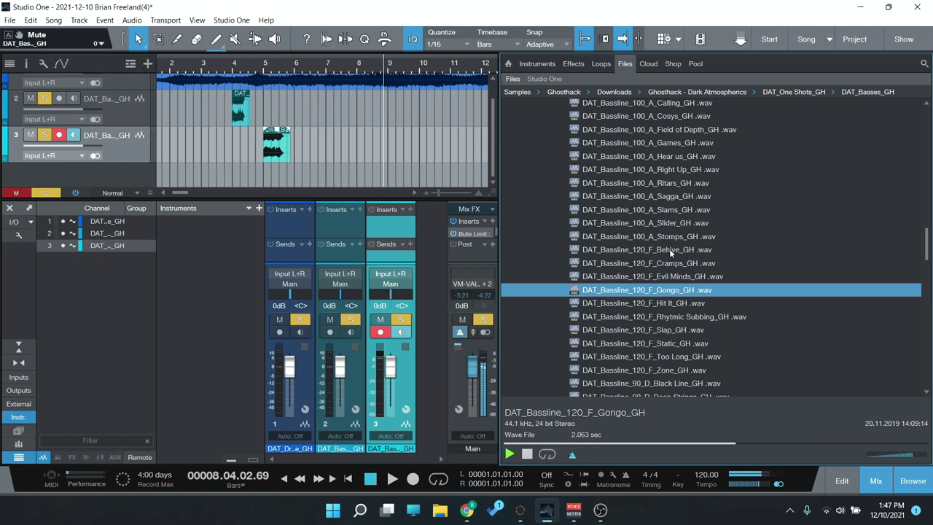
key(Down)
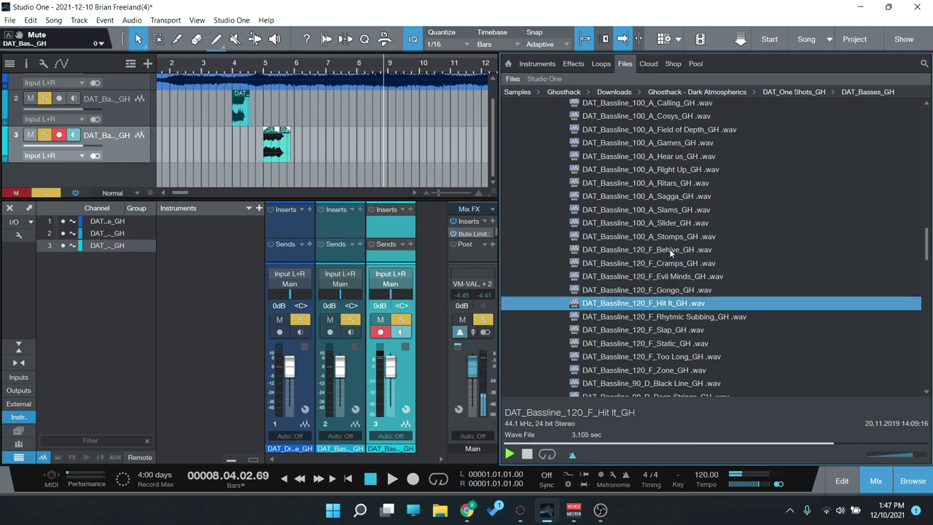
key(Down)
key(Down)
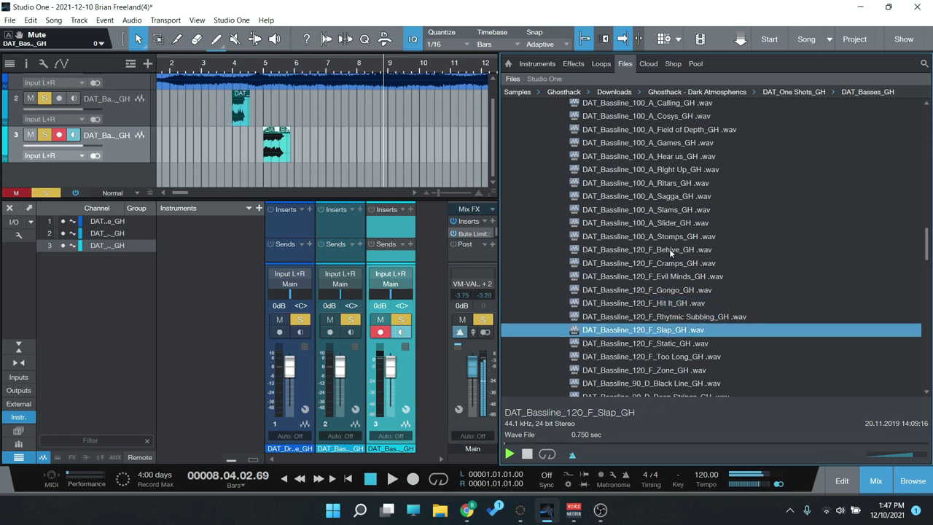
key(Down)
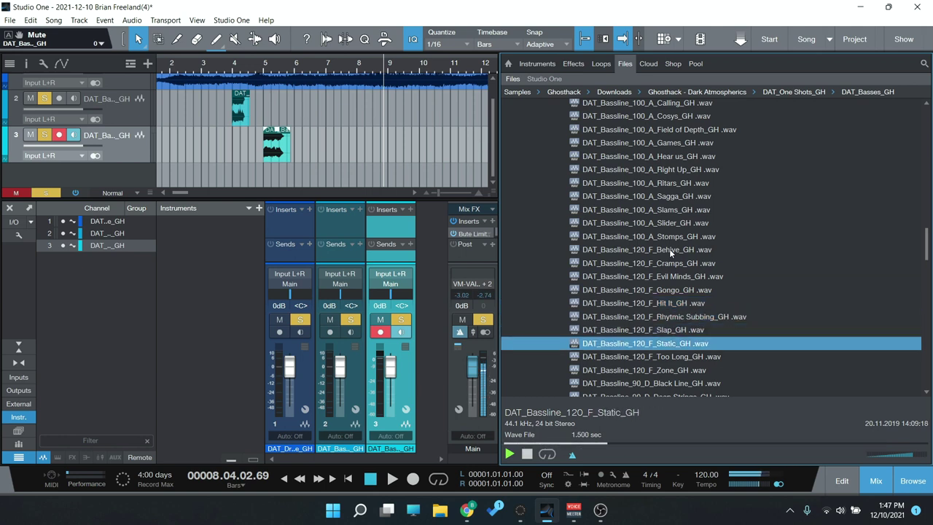
key(Down)
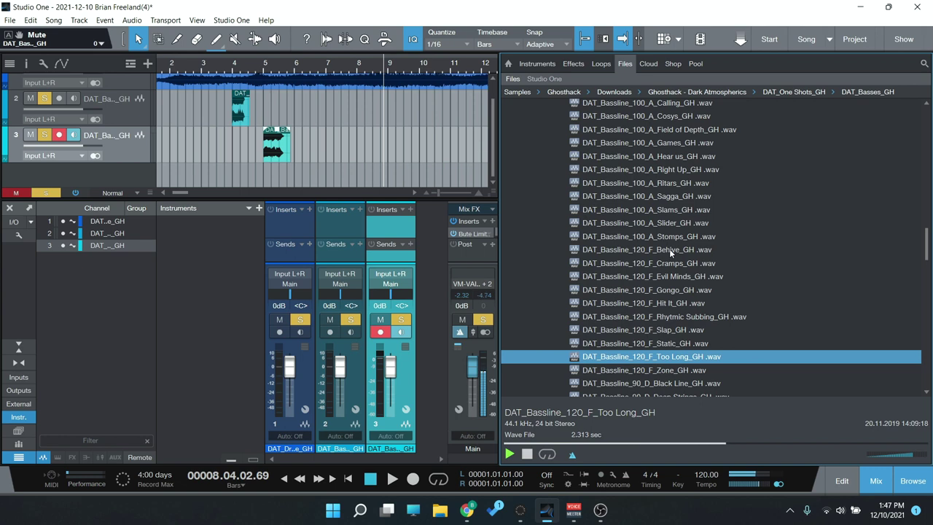
Audition the 90 D bassline one-shots Black Line, Deep Strings and Faft.
scroll(665, 237, down, 3)
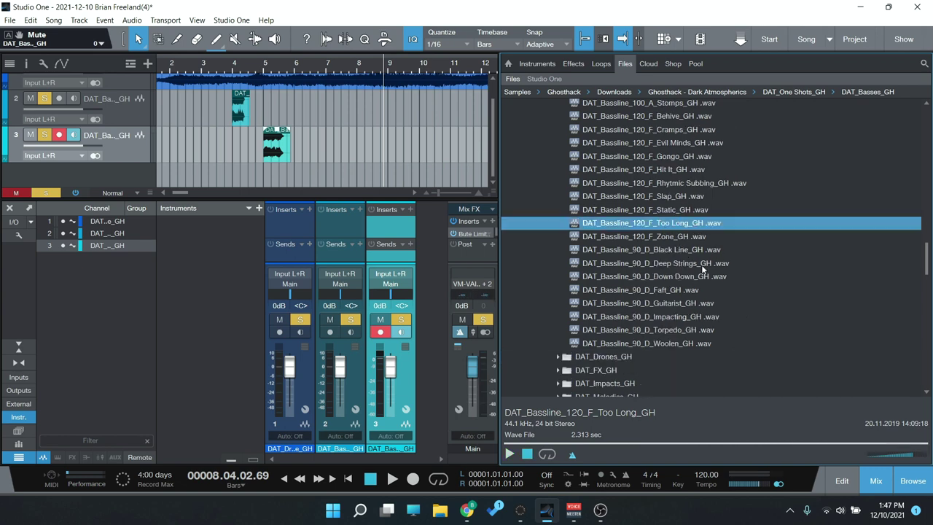
click(655, 249)
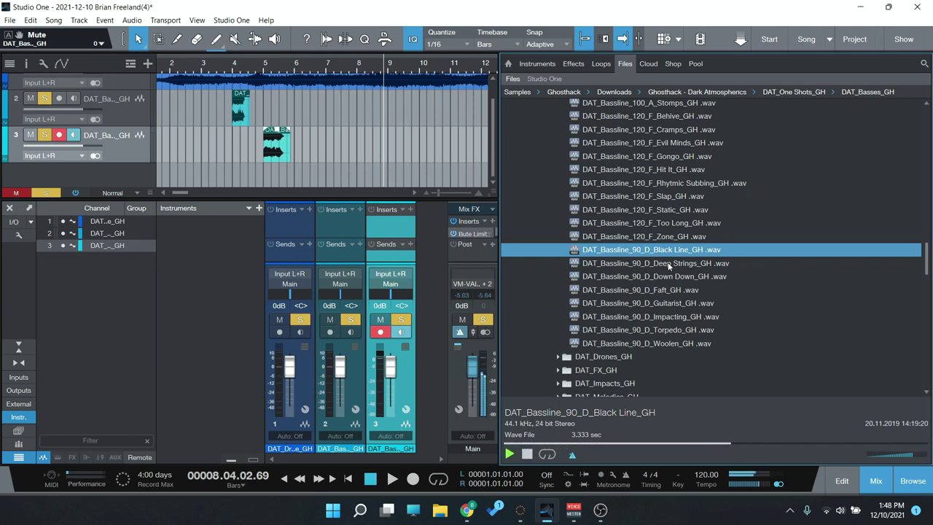
click(669, 265)
click(667, 291)
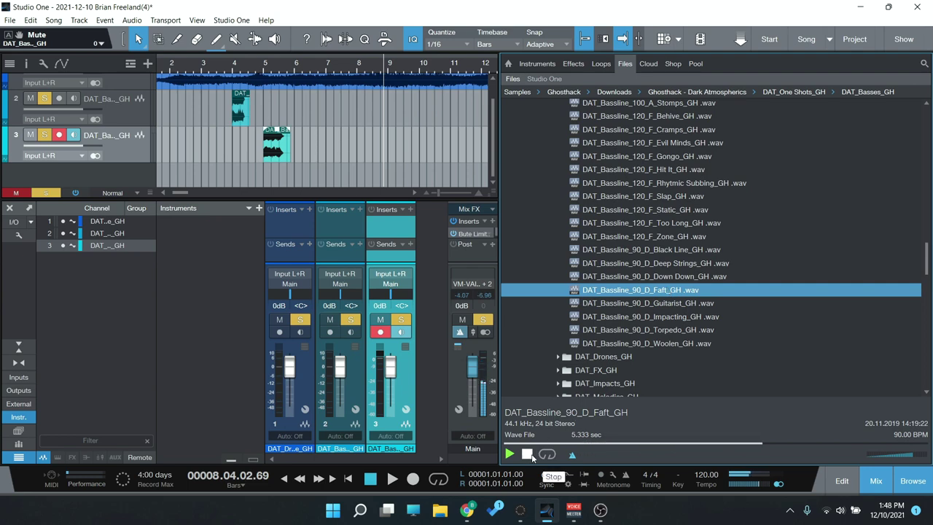
Open the one-shot DAT_Atmospheres_GH folder and audition the 100 A atmospheres Alienate, Bloody Sun and Confined.
scroll(690, 291, up, 10)
click(689, 308)
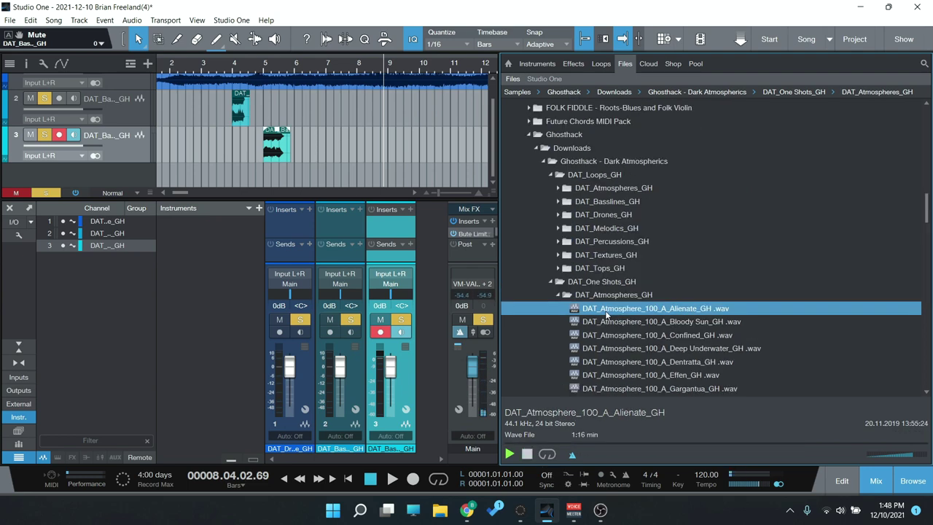
click(689, 321)
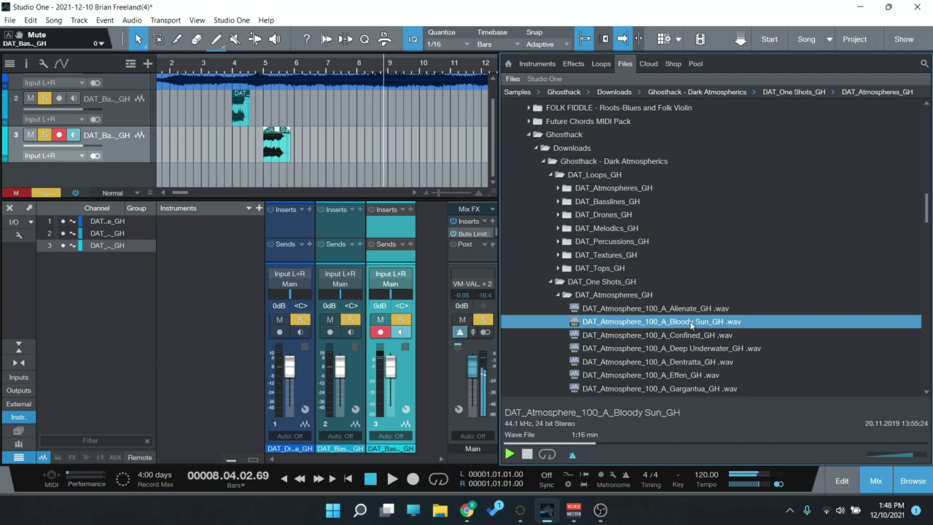
key(Down)
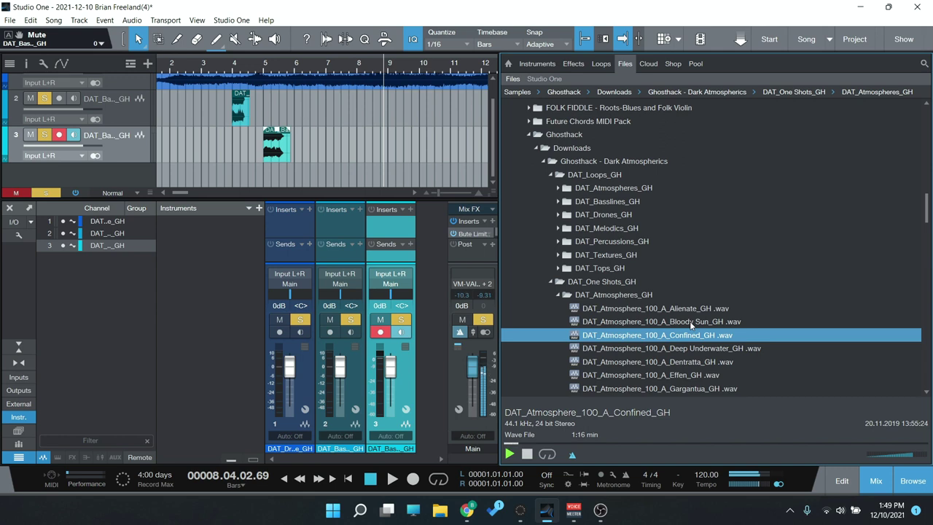
Audition the atmosphere samples DAT_Atmosphere_100_A_Gargantua_GH and DAT_Atmosphere_120_F_Abracsas_GH.
scroll(690, 321, down, 3)
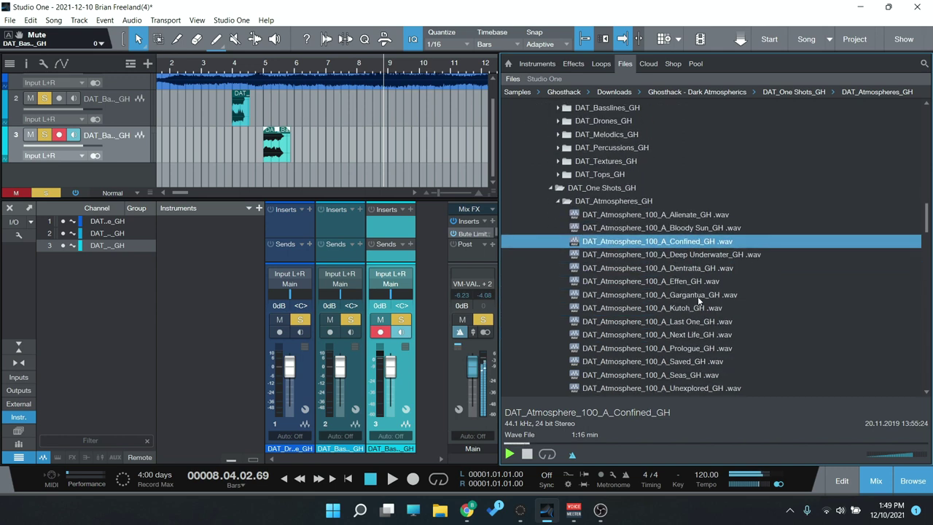
scroll(754, 265, down, 1)
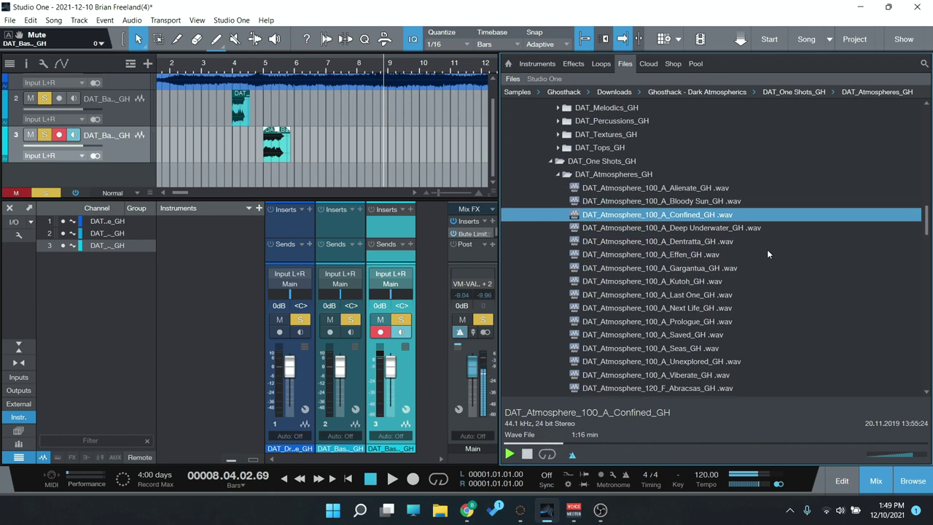
click(683, 267)
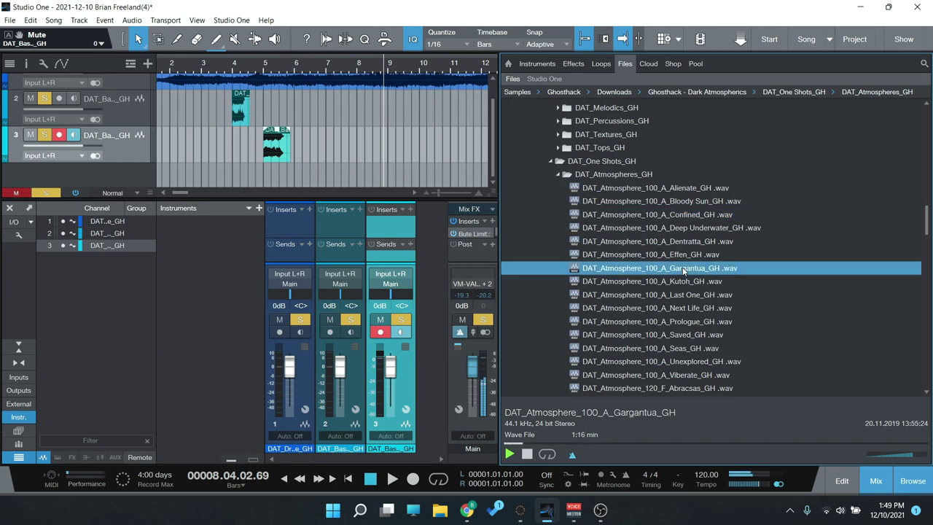
scroll(682, 268, down, 2)
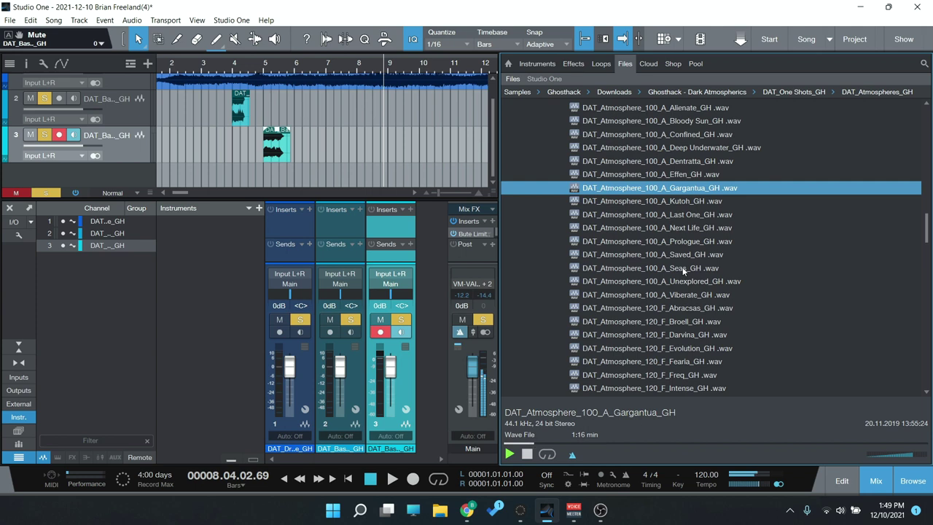
scroll(682, 267, down, 1)
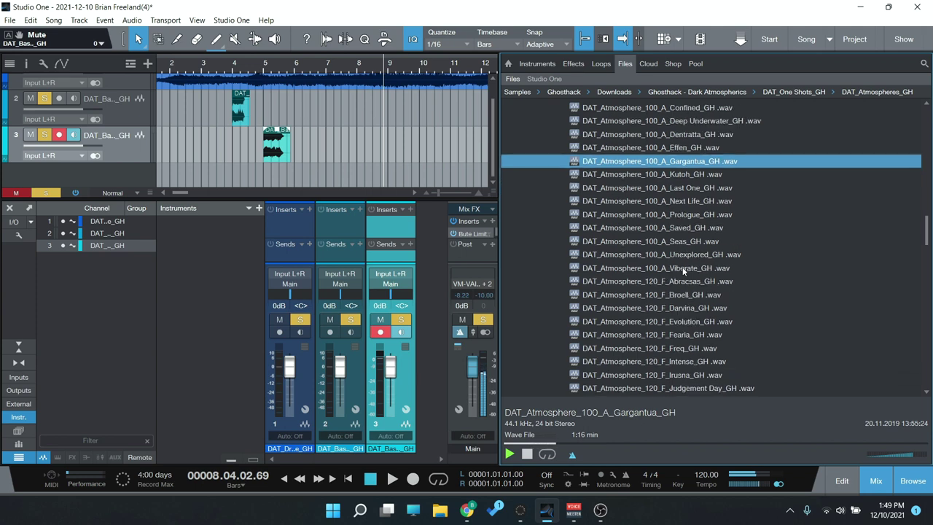
scroll(683, 267, down, 1)
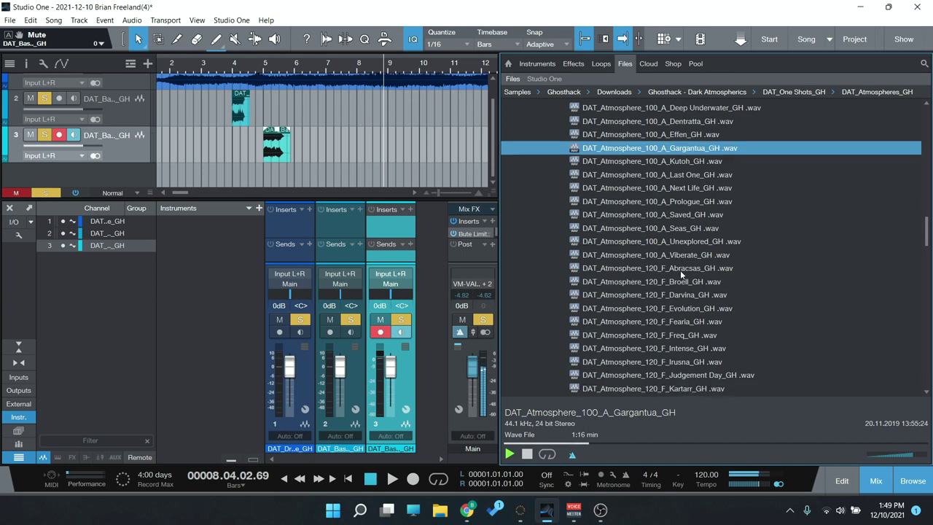
click(681, 270)
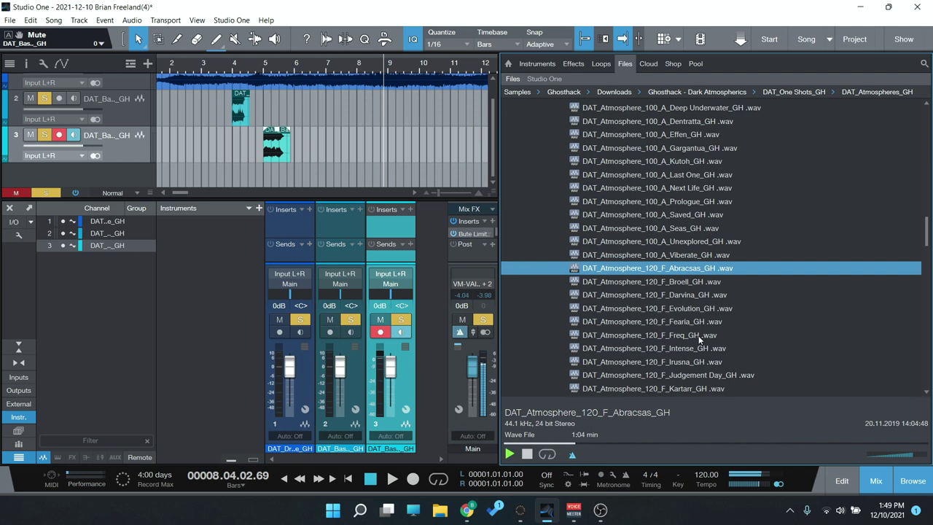
scroll(700, 339, down, 1)
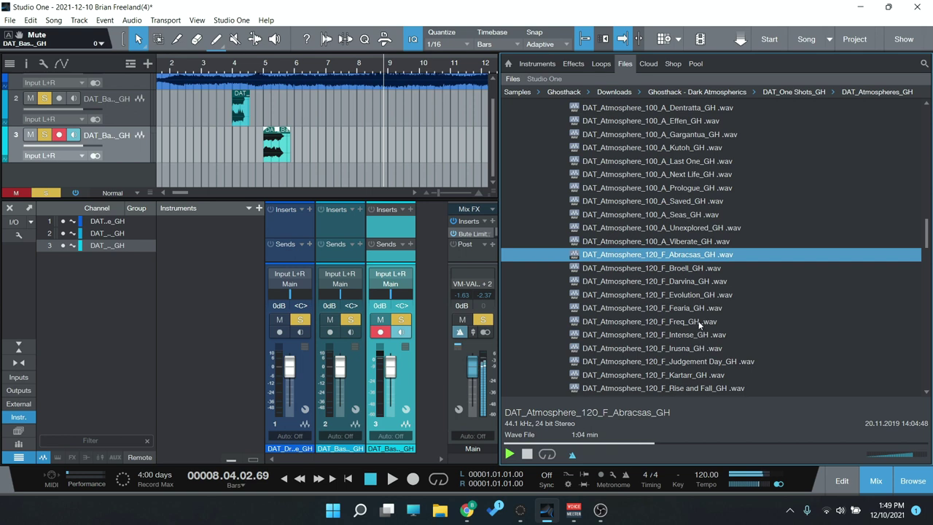
Audition the 120 F atmosphere one-shots DAT_Atmosphere_120_F_Freq_GH and DAT_Atmosphere_120_F_Shakia_GH.
click(698, 321)
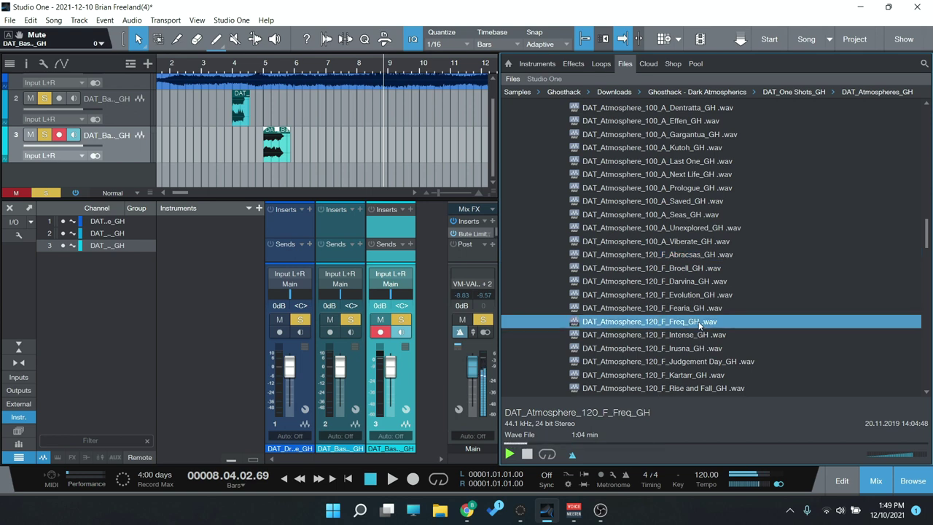
scroll(699, 325, down, 4)
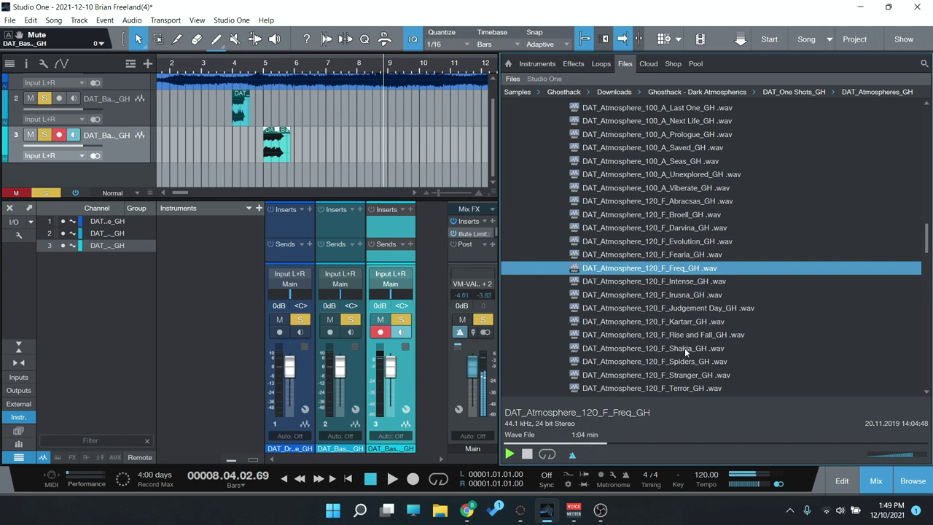
click(684, 348)
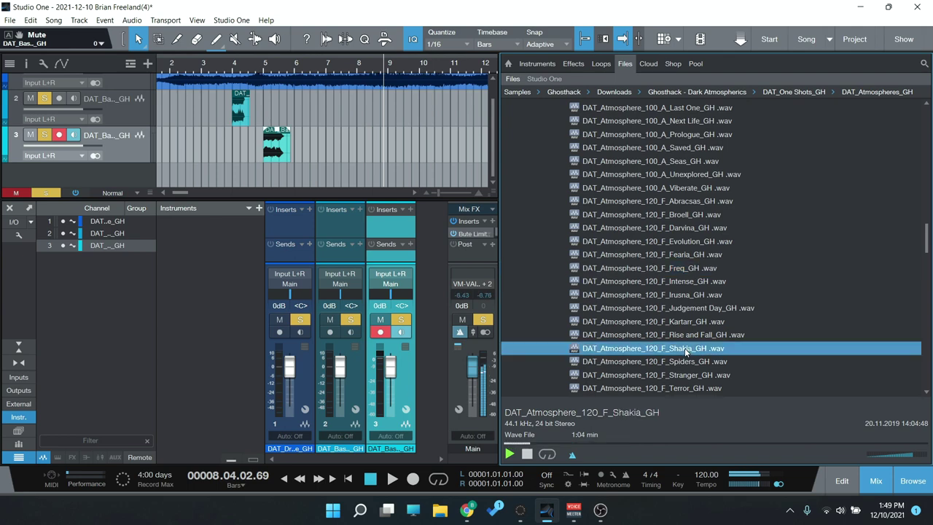
Audition the atmosphere sample DAT_Atmosphere_90_D_Falling Up_GH and stop its preview.
scroll(684, 347, down, 4)
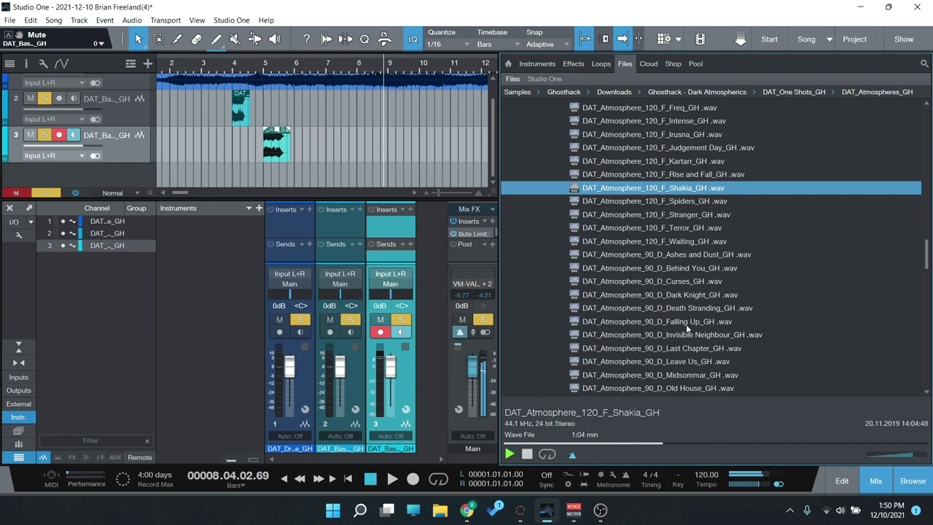
click(686, 321)
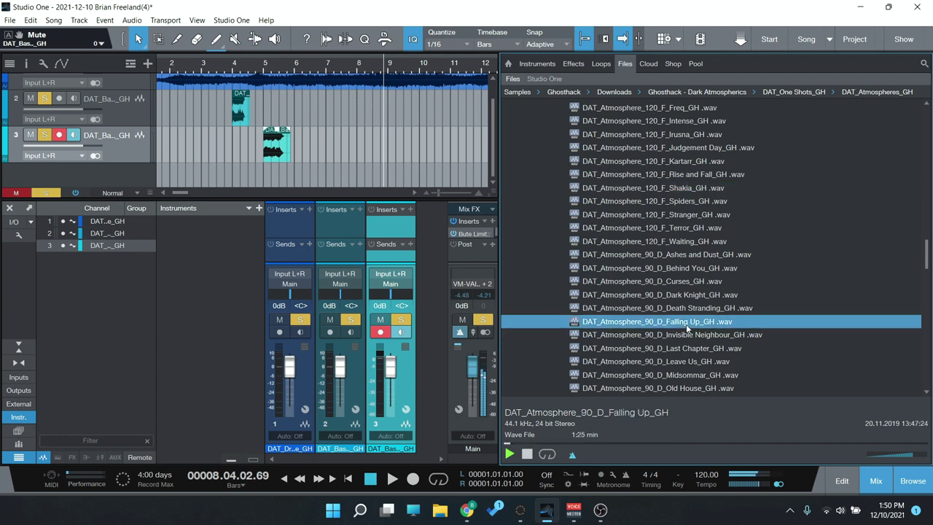
scroll(685, 328, down, 5)
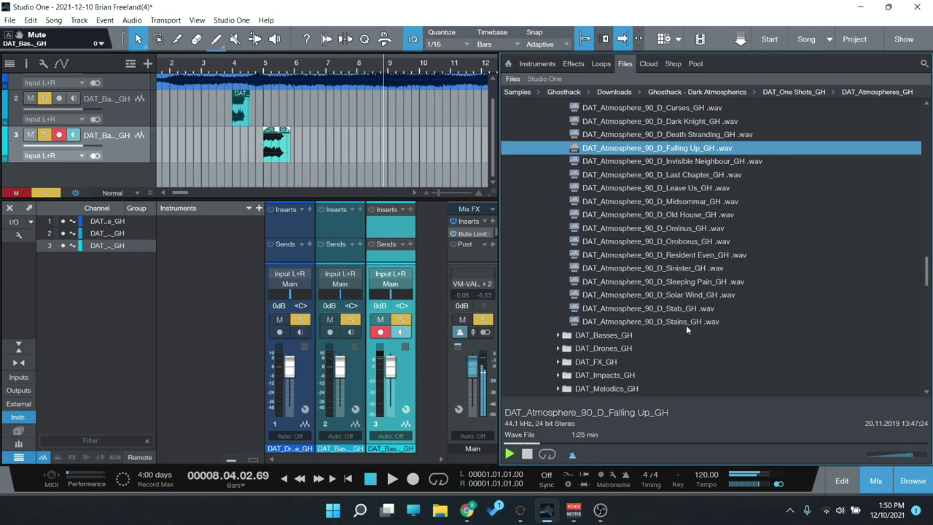
scroll(686, 325, down, 1)
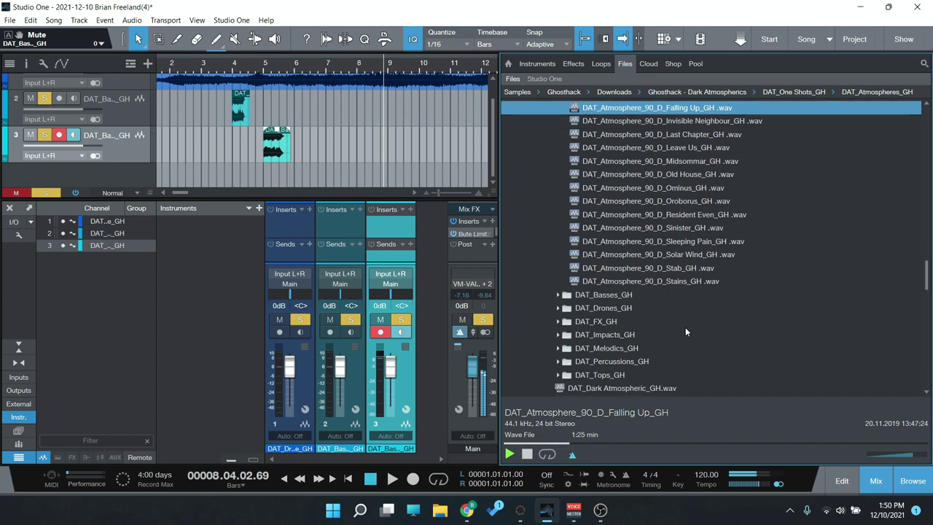
click(527, 453)
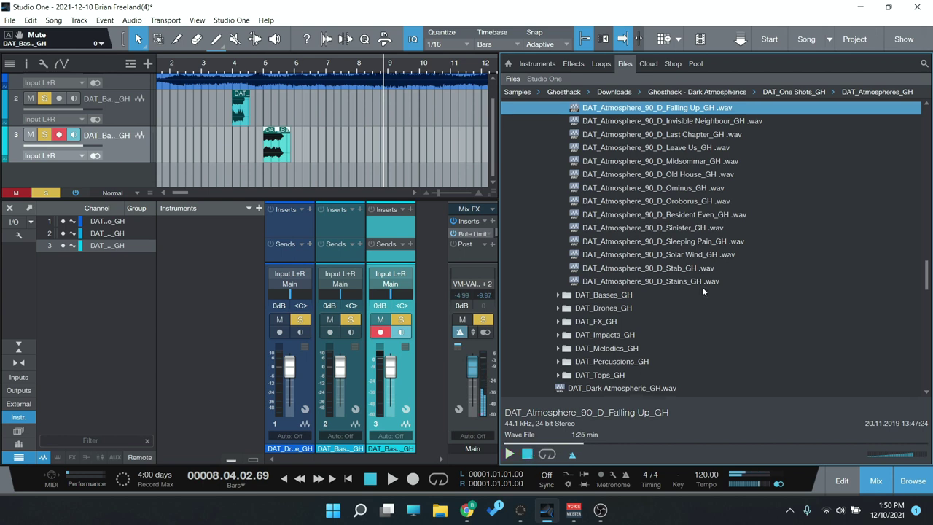
Open the one-shot DAT_Drones_GH folder and audition DAT_Drone_100_A_Horns_GH.
scroll(631, 309, down, 1)
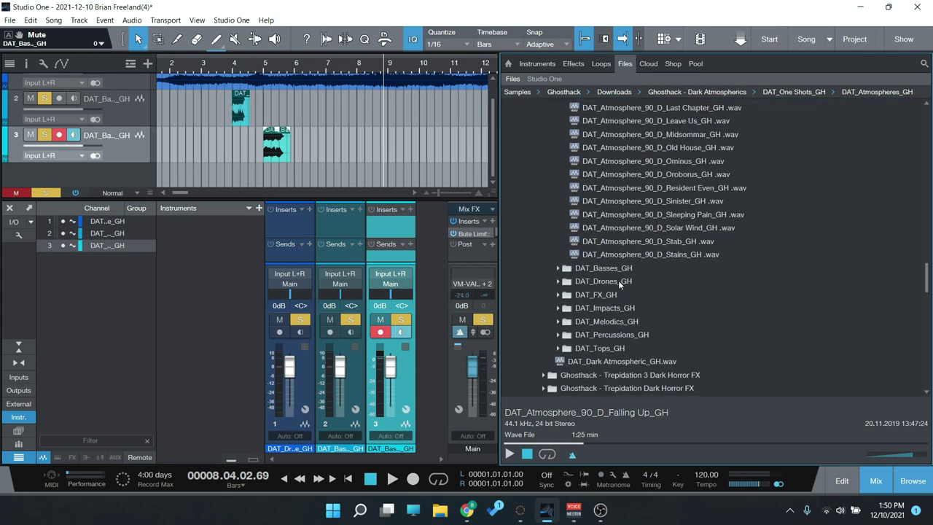
double_click(618, 277)
scroll(674, 346, down, 2)
click(680, 347)
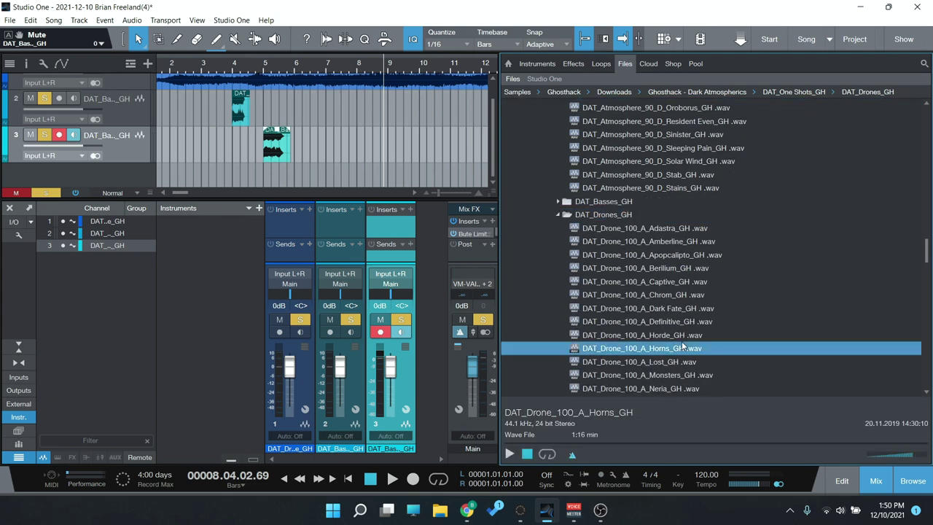
Audition the drone samples DAT_Drone_100_A_Terminate_GH and DAT_Drone_120_F_Stranger Things_GH.
scroll(756, 320, down, 4)
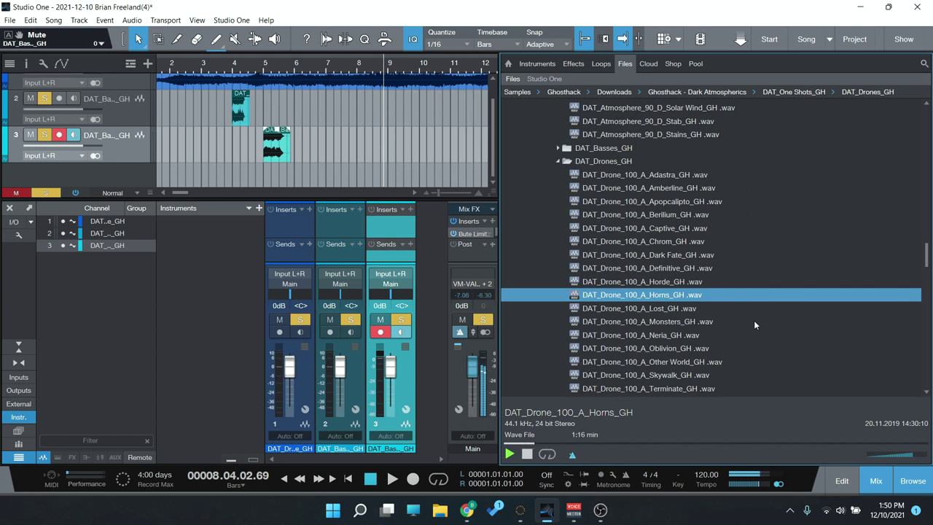
scroll(754, 320, down, 8)
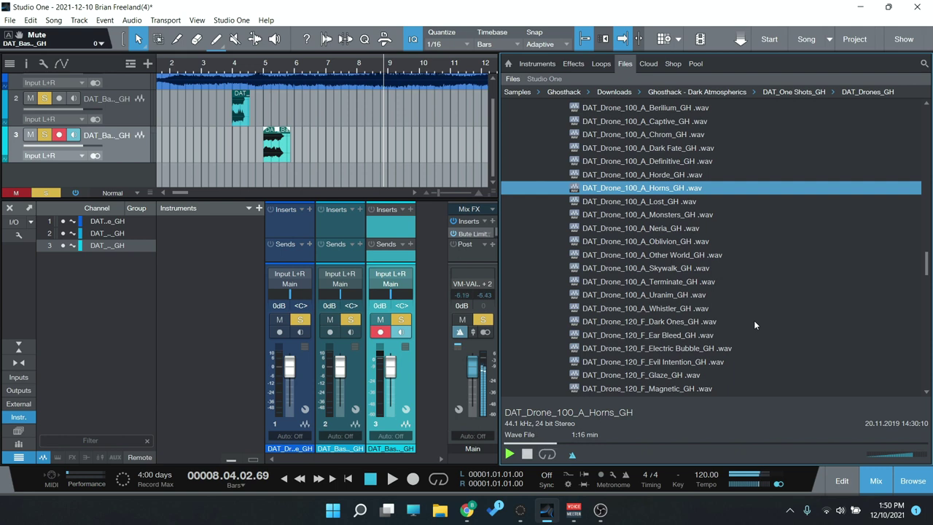
click(659, 282)
scroll(659, 281, down, 4)
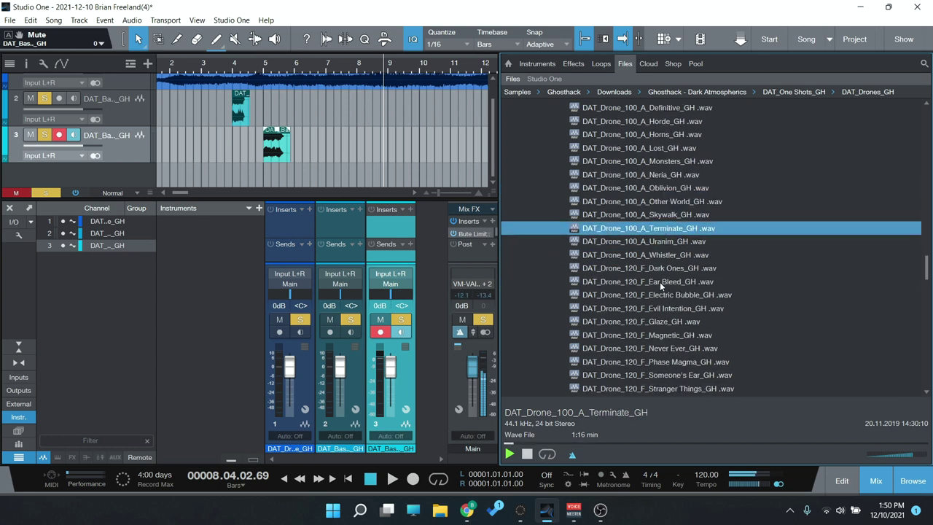
scroll(659, 282, down, 2)
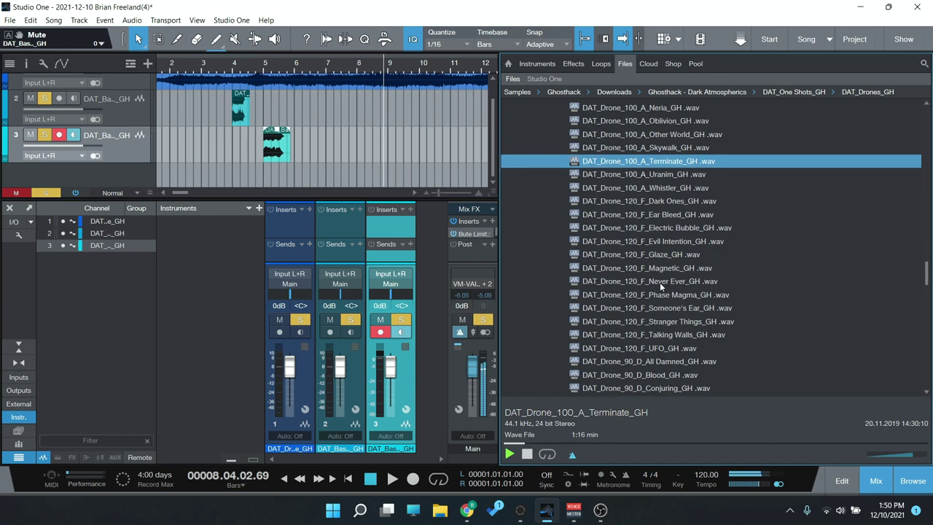
scroll(659, 283, down, 1)
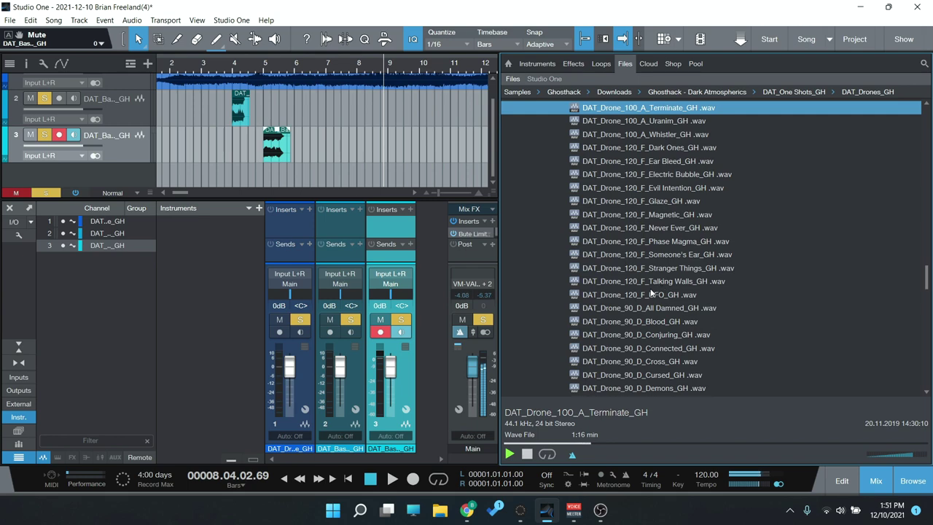
click(661, 269)
Look through the remaining drone samples and open the one-shot DAT_FX_GH folder.
scroll(683, 327, down, 2)
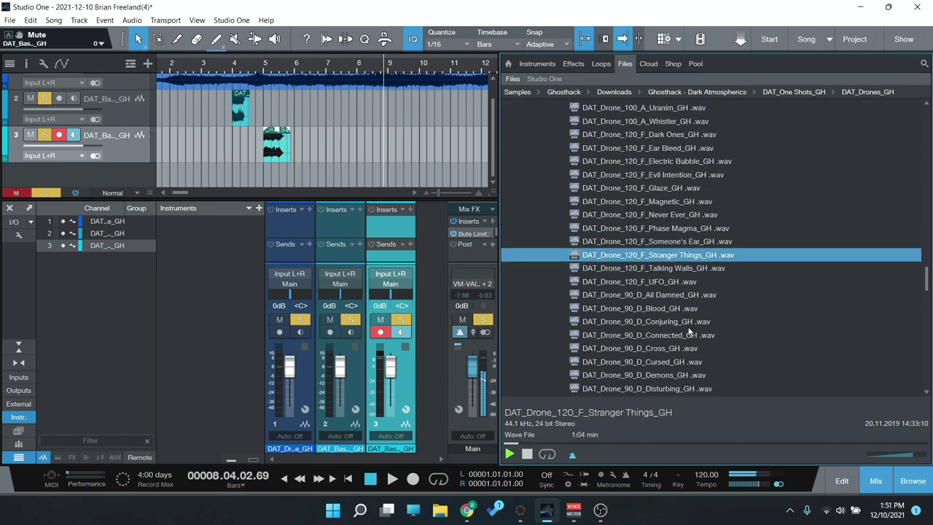
scroll(688, 331, down, 4)
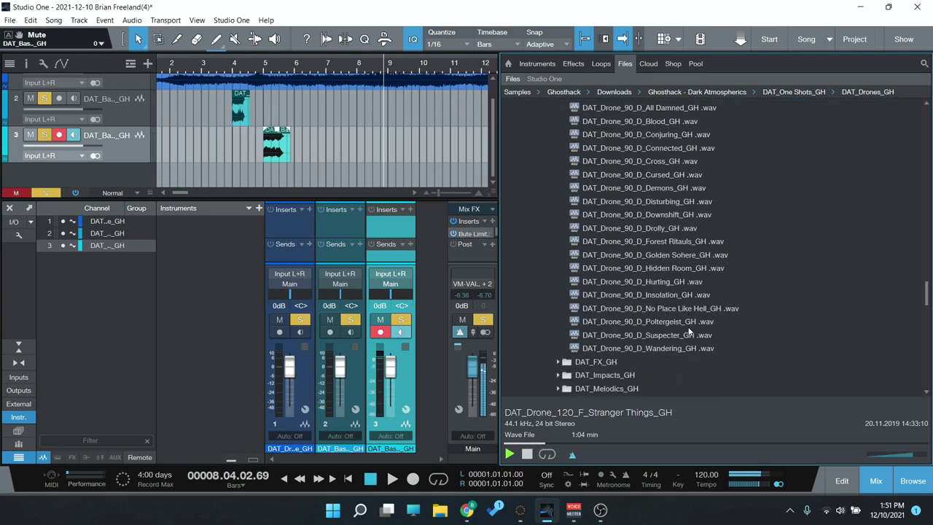
scroll(689, 331, down, 2)
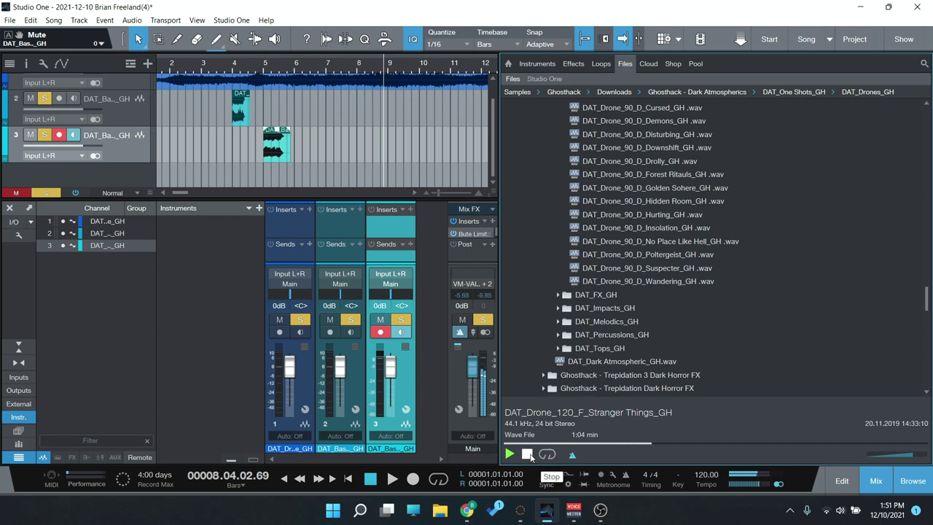
click(596, 294)
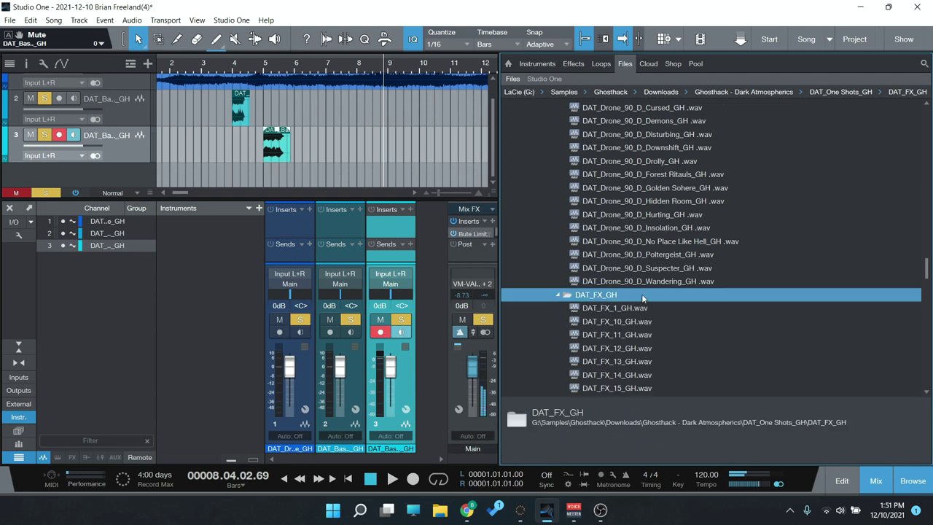
scroll(655, 309, down, 3)
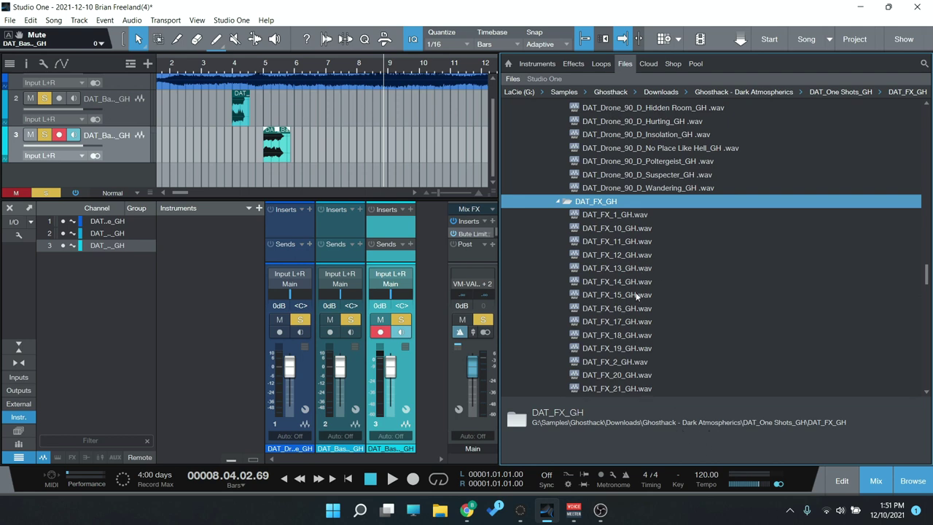
Audition the effect one-shots in sequence from DAT_FX_11_GH through DAT_FX_15_GH.
click(624, 242)
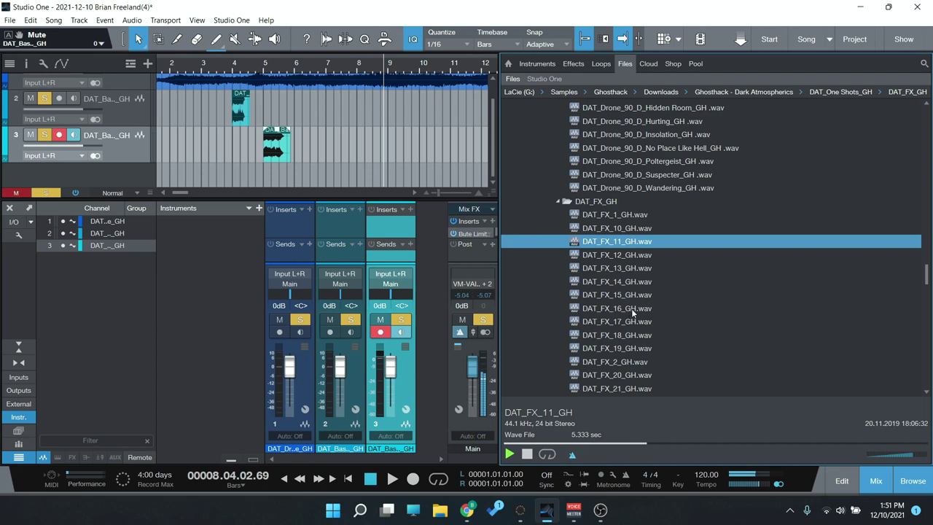
key(Down)
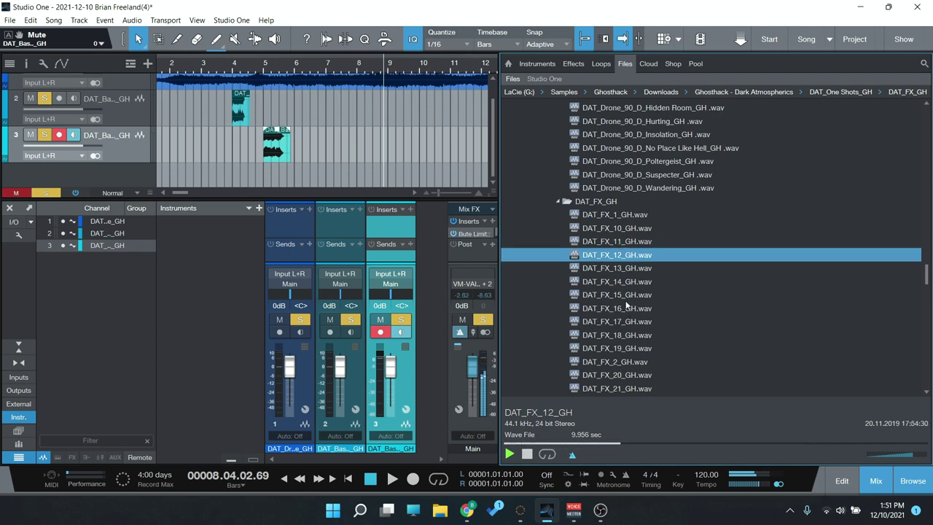
key(Down)
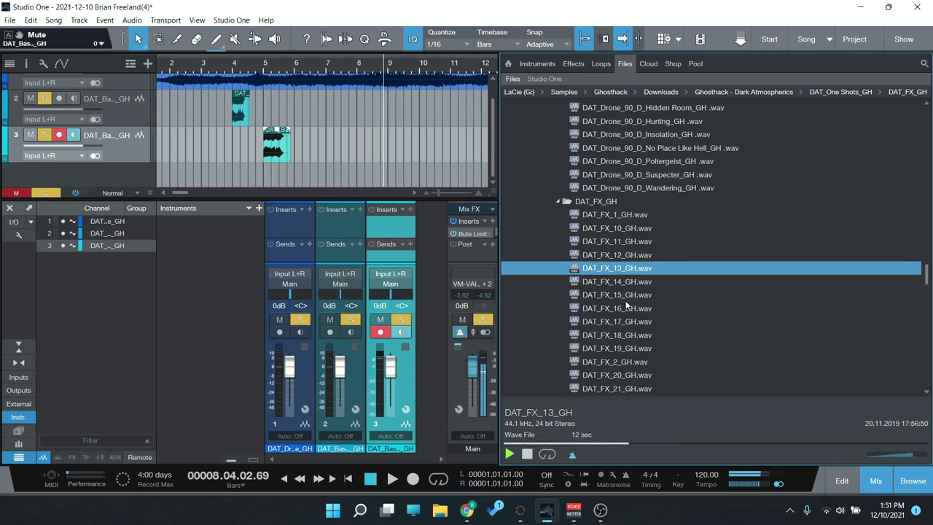
key(Down)
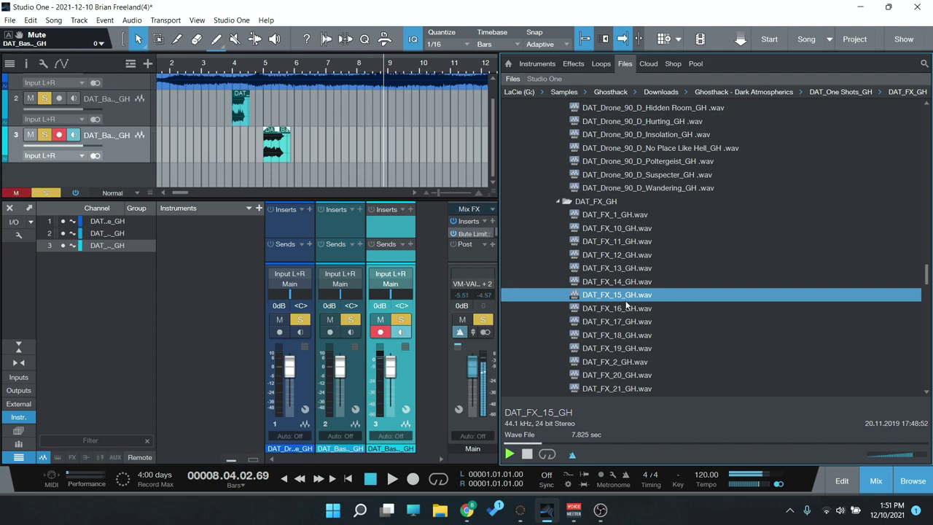
click(637, 294)
Look through the rest of the FX one-shots and open the DAT_Impacts_GH folder.
scroll(636, 295, down, 1)
scroll(634, 293, down, 7)
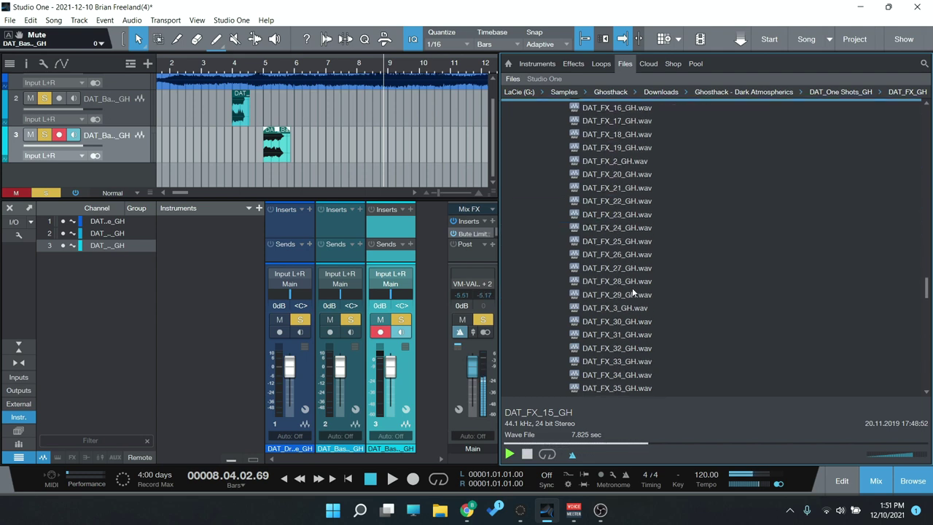
scroll(632, 288, down, 5)
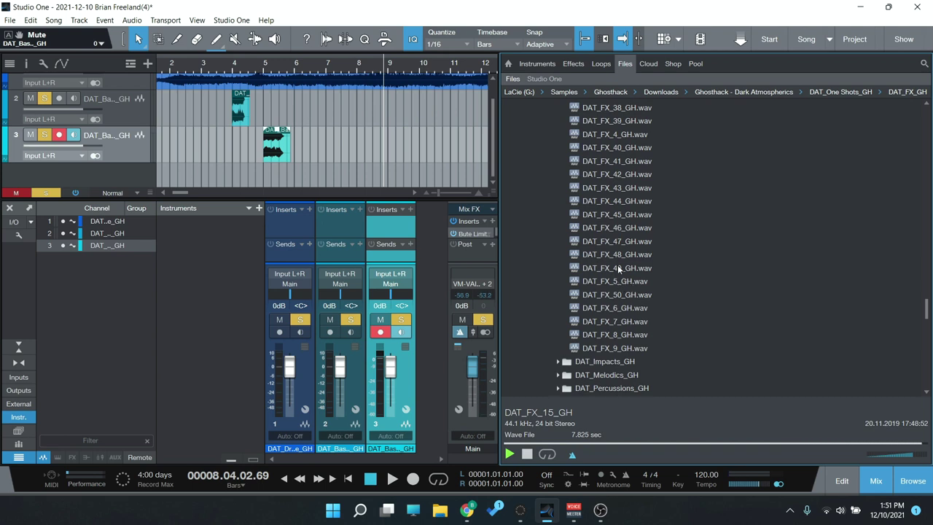
scroll(670, 252, down, 1)
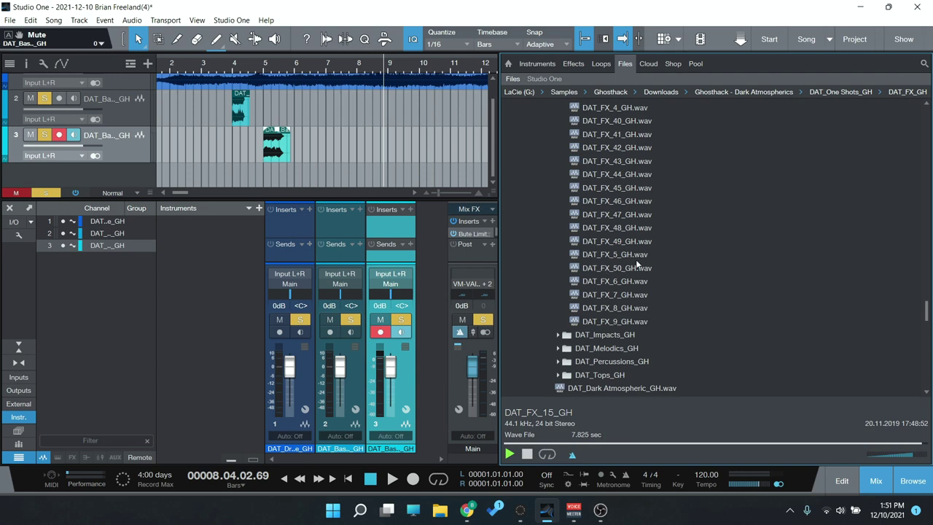
scroll(634, 261, down, 3)
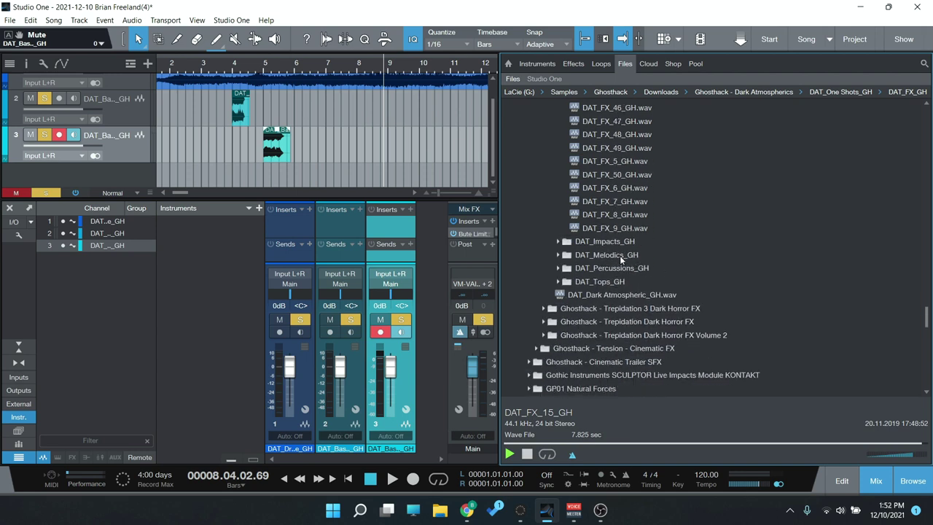
double_click(618, 242)
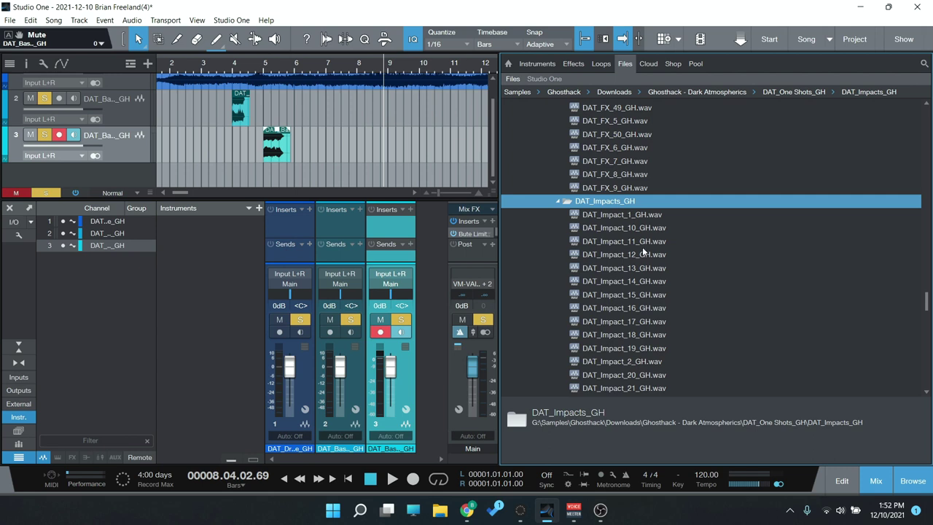
Audition the impact one-shots DAT_Impact_11_GH through DAT_Impact_15_GH, plus DAT_Impact_21_GH.
click(642, 246)
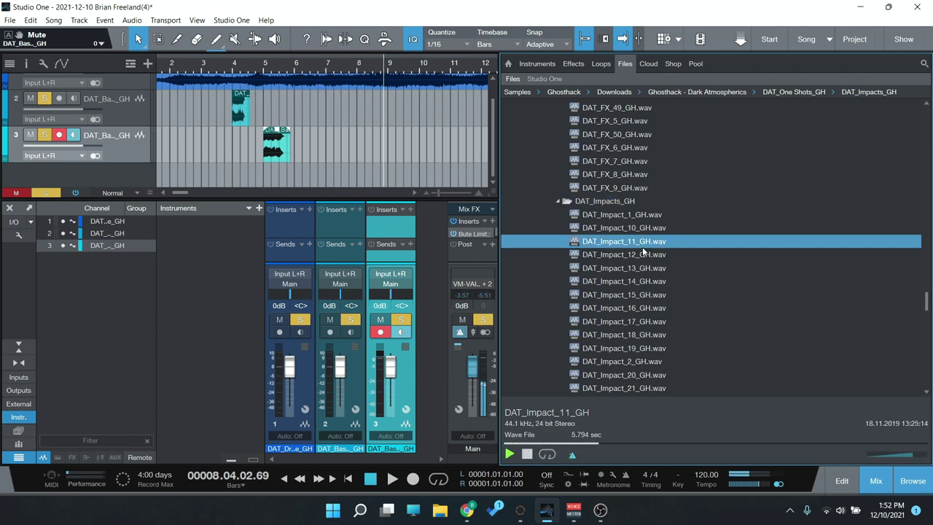
key(Down)
key(Down)
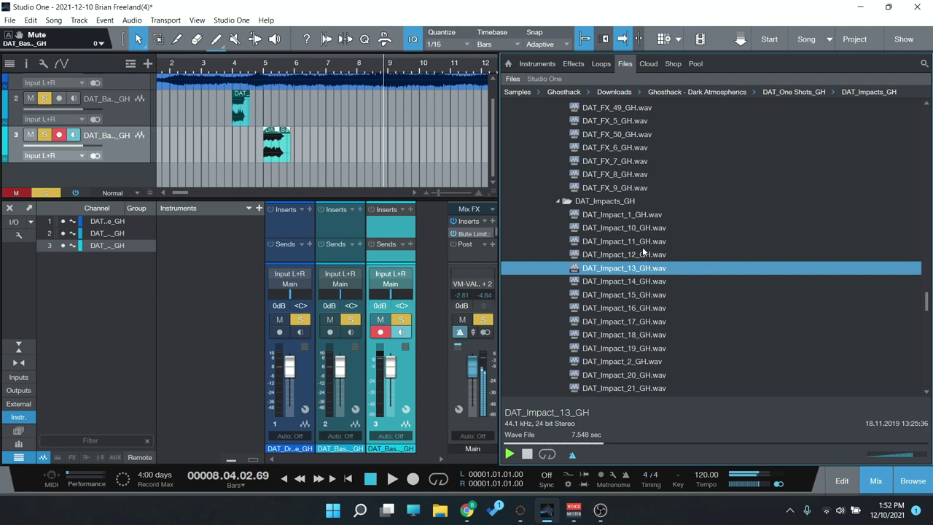
key(Down)
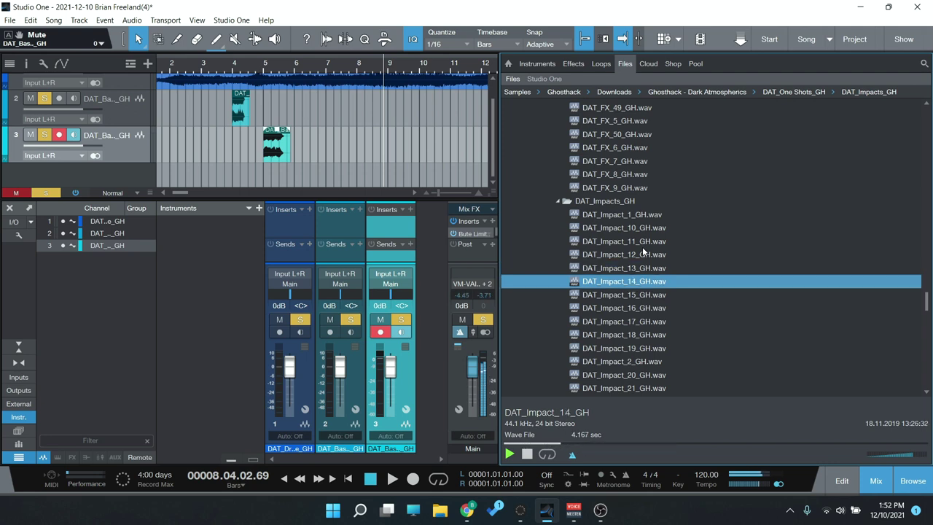
key(Down)
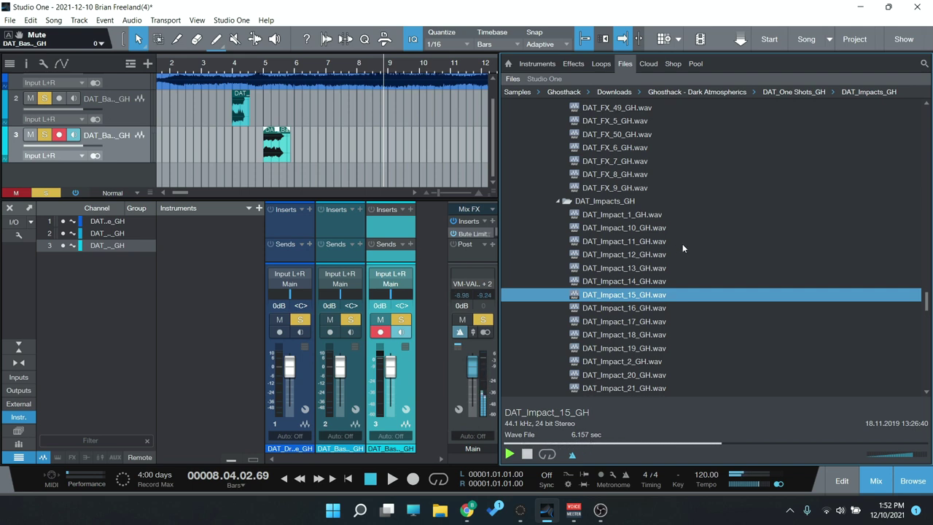
scroll(685, 230, down, 3)
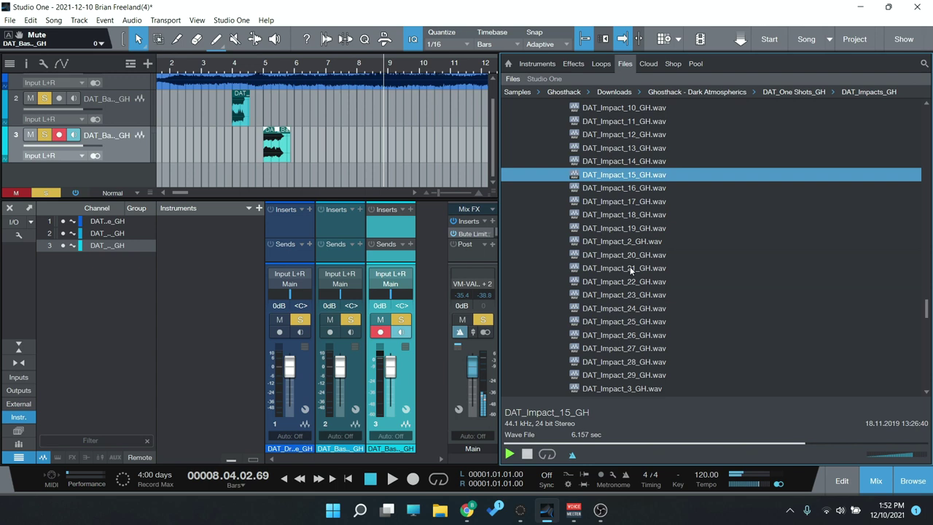
click(631, 268)
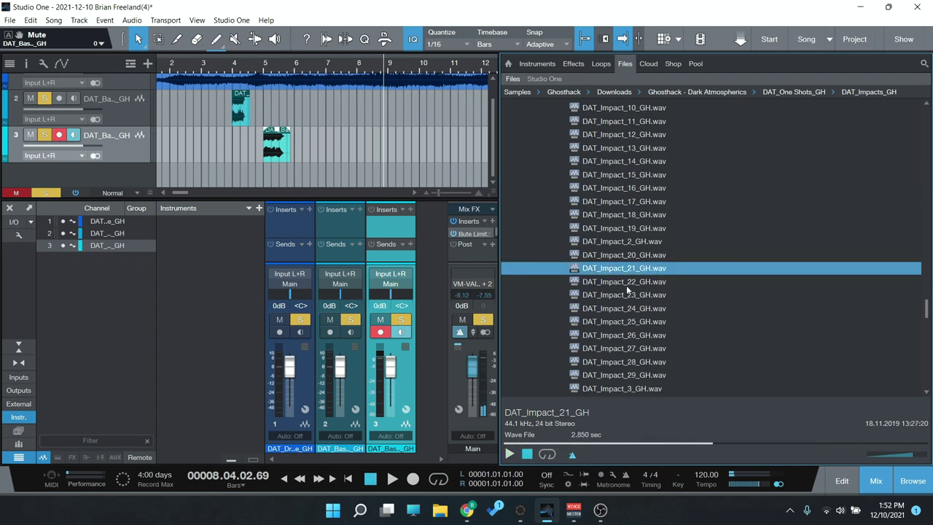
Audition the impact one-shots DAT_Impact_16_GH and DAT_Impact_15_GH, and open the one-shot DAT_Melodics_GH folder.
click(644, 188)
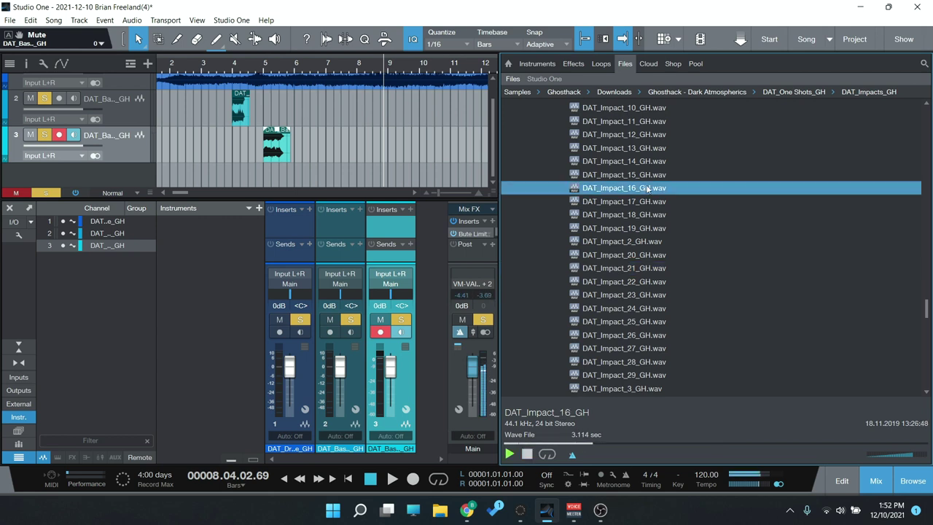
click(651, 177)
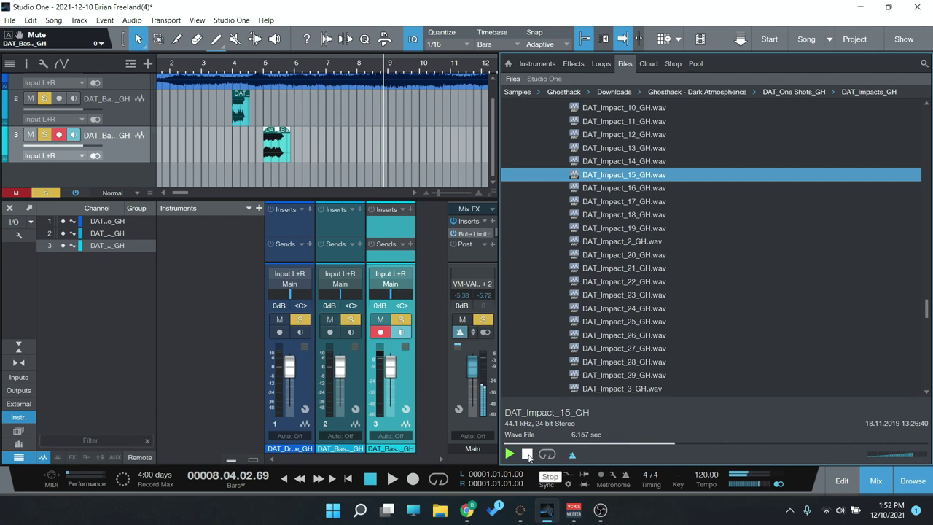
scroll(710, 322, down, 6)
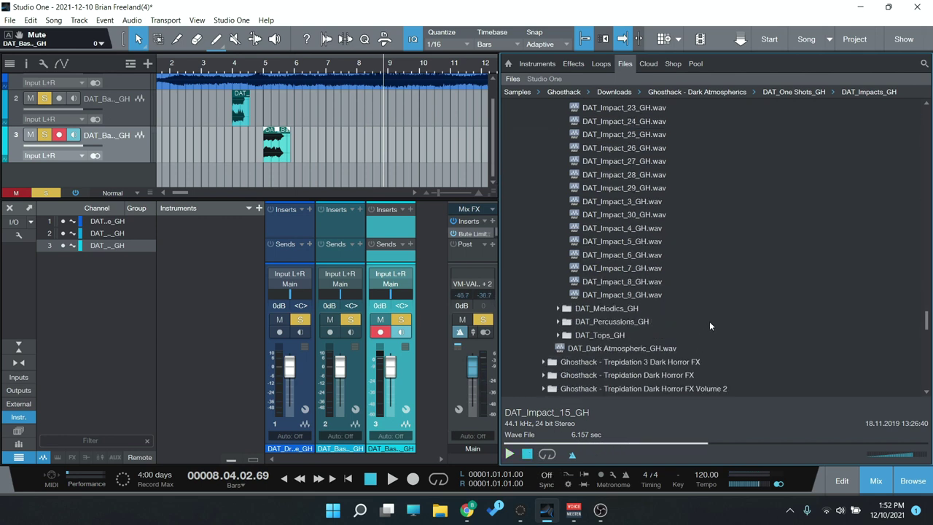
double_click(603, 254)
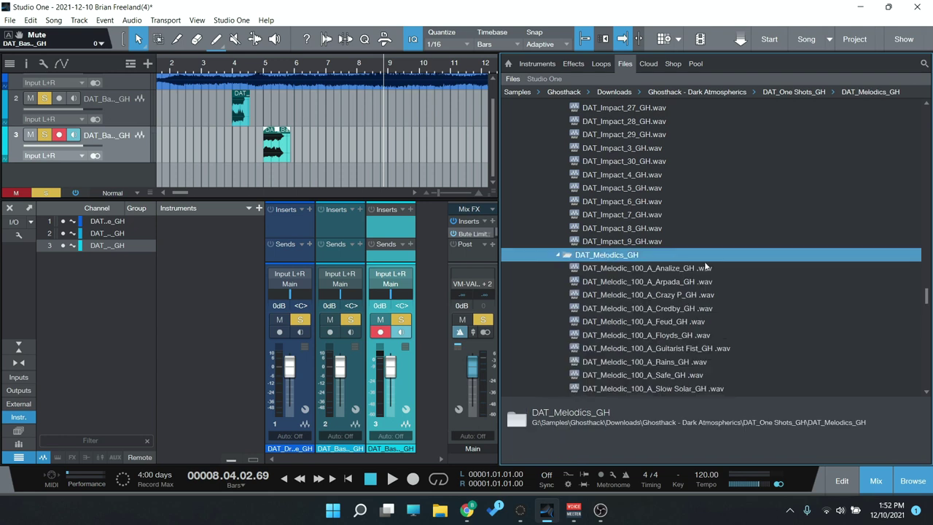
Audition the 100 BPM melodic one-shots Analize, Arpada, Crazy P and Credby in sequence.
scroll(704, 262, down, 2)
click(664, 177)
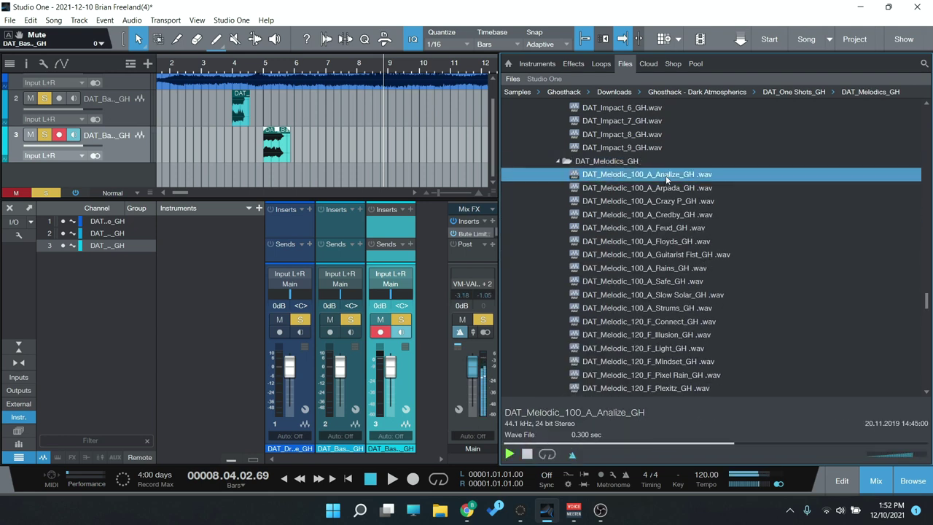
click(666, 188)
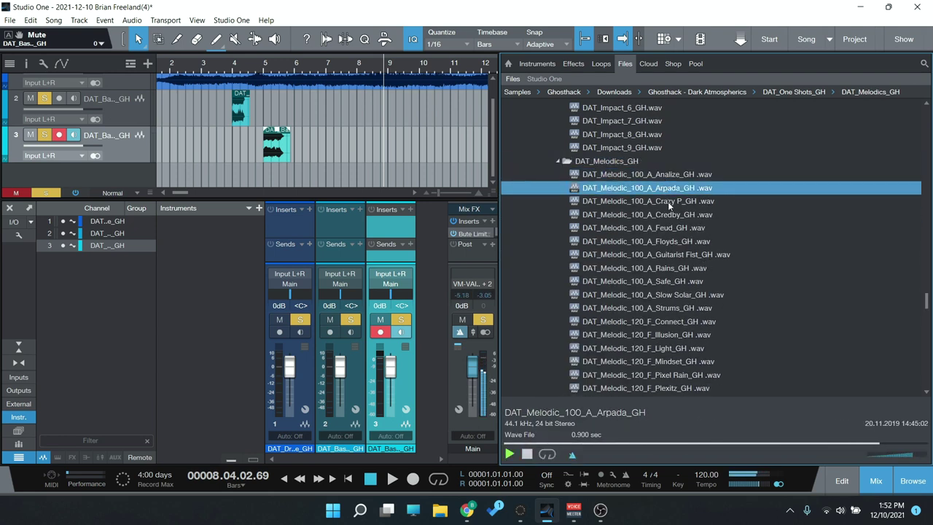
click(668, 201)
click(667, 214)
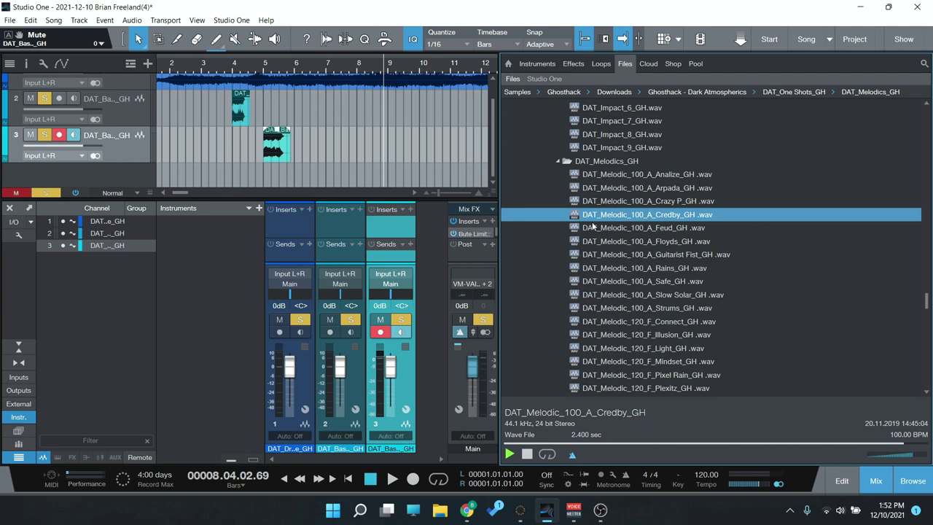
Return to the DAT_Loops_GH folder and open its DAT_Melodics_GH subfolder.
scroll(694, 249, down, 1)
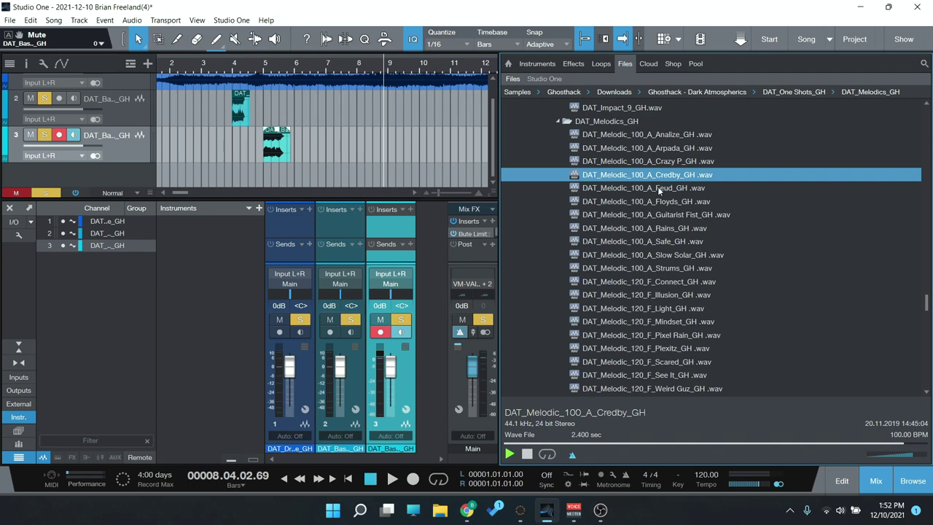
drag(926, 302, 926, 160)
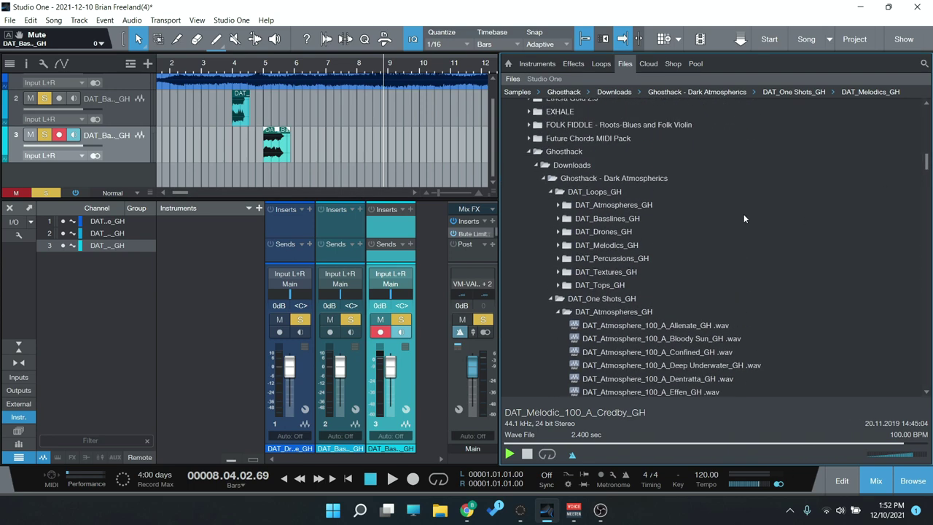
double_click(616, 248)
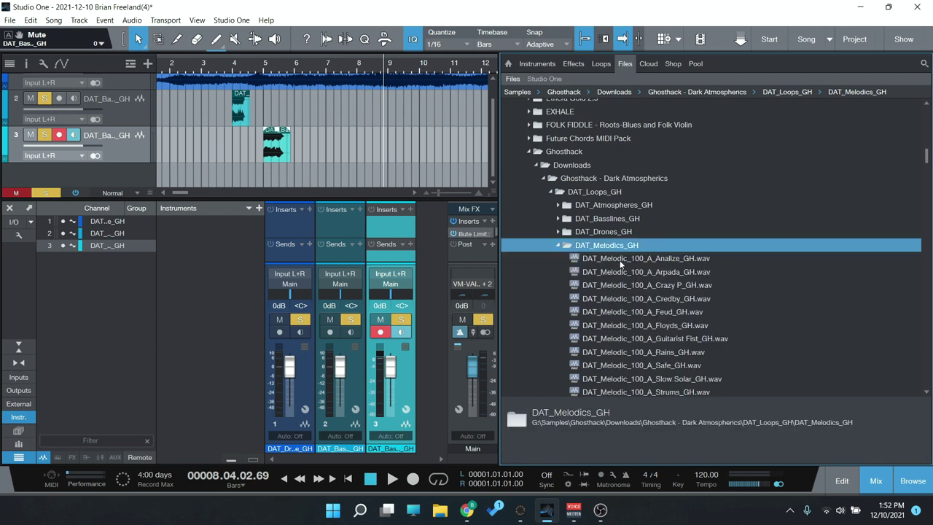
Audition the 100 BPM melodic loops Crazy P, Floyds and Slow Solar.
scroll(623, 264, down, 1)
click(627, 246)
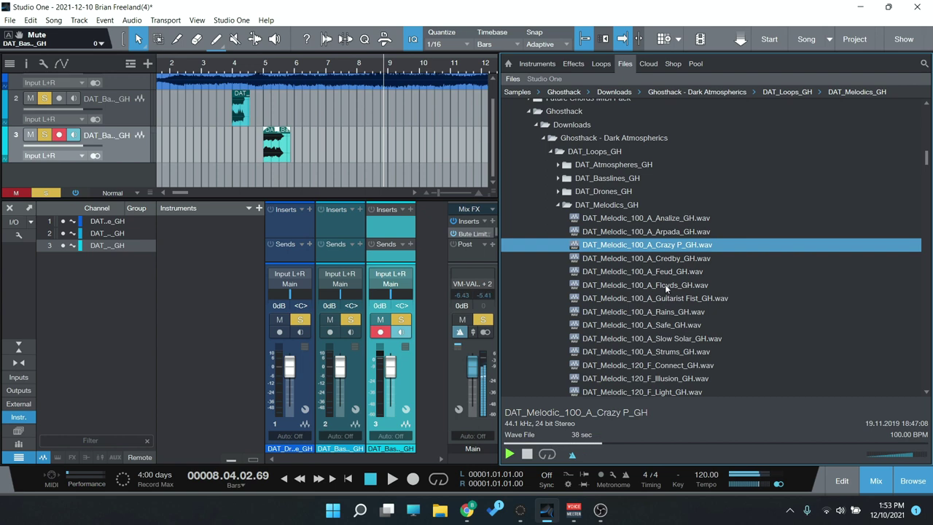
click(666, 287)
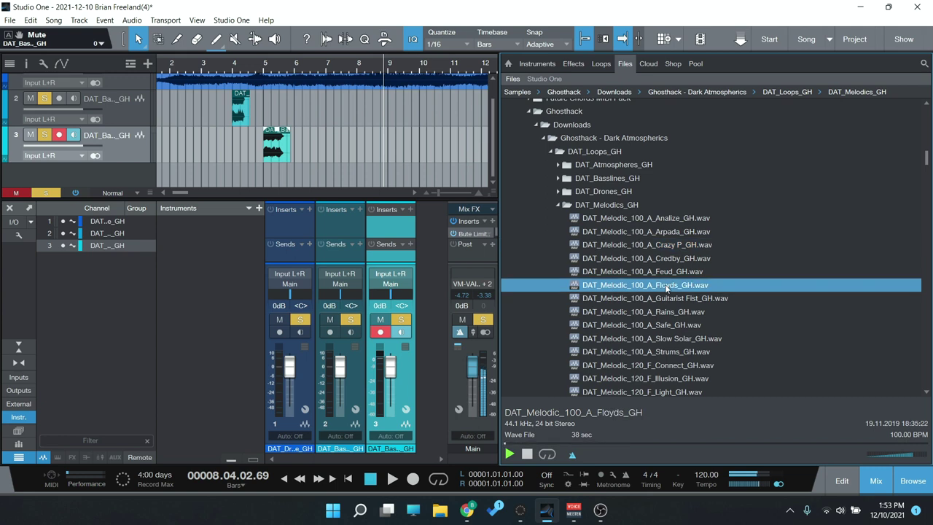
scroll(665, 286, down, 1)
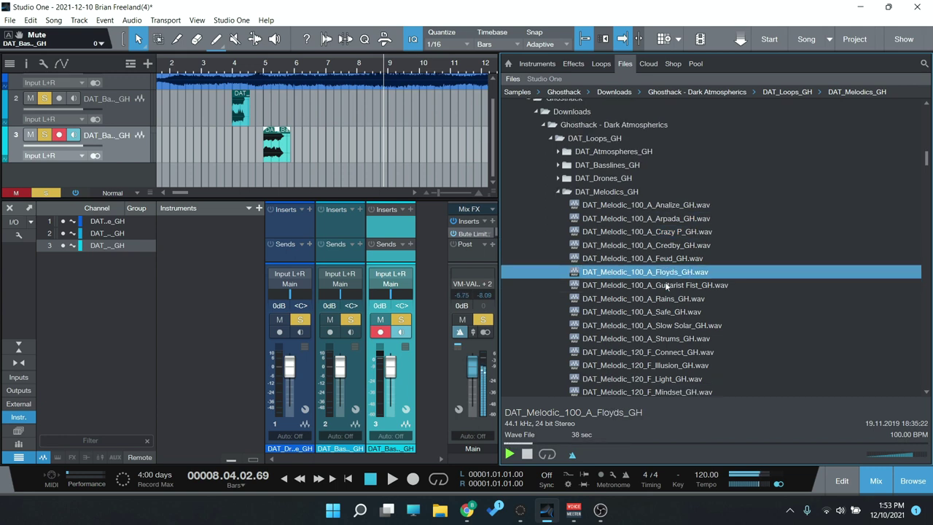
scroll(666, 286, down, 4)
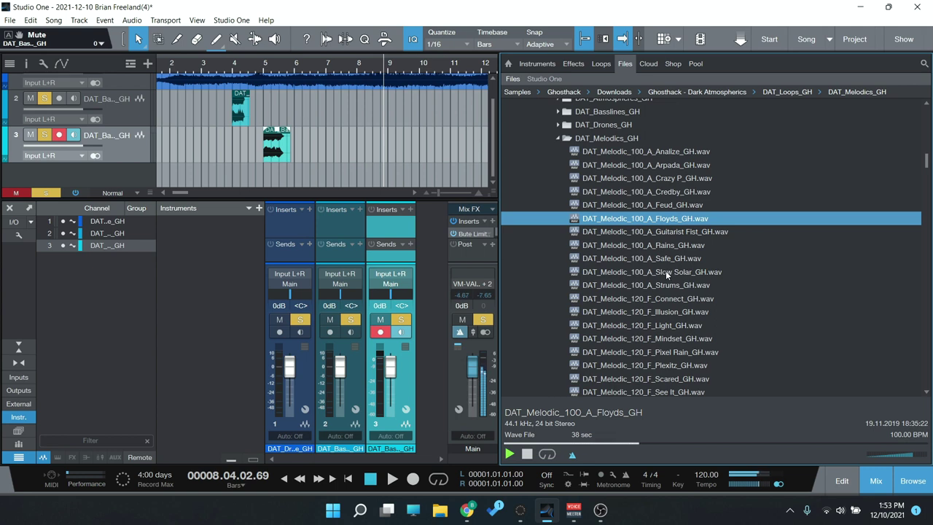
click(665, 271)
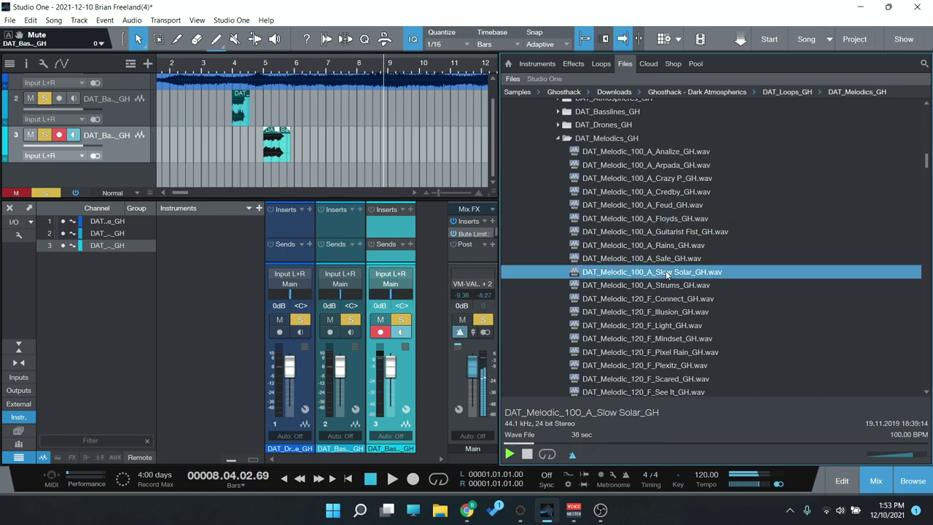
Audition the 120 BPM melodic loops Mindset, Scared and Wolian.
scroll(665, 270, down, 2)
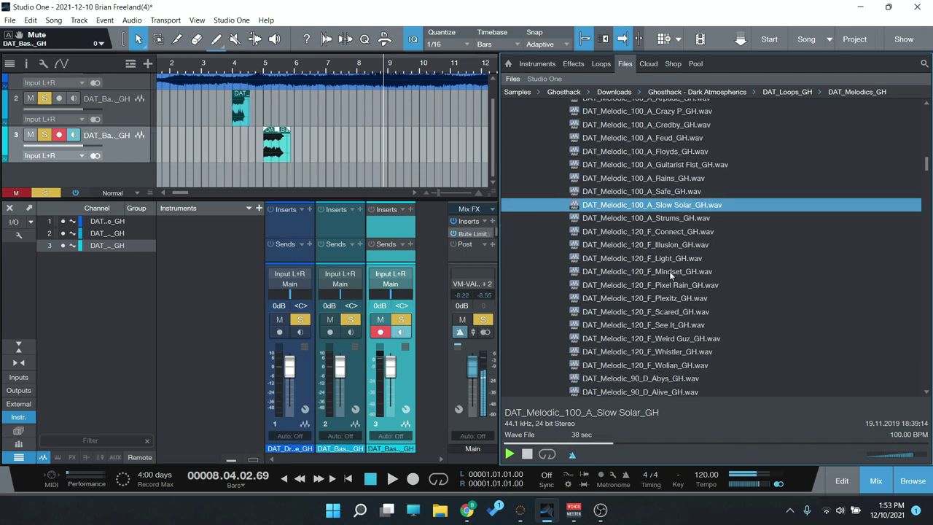
click(669, 271)
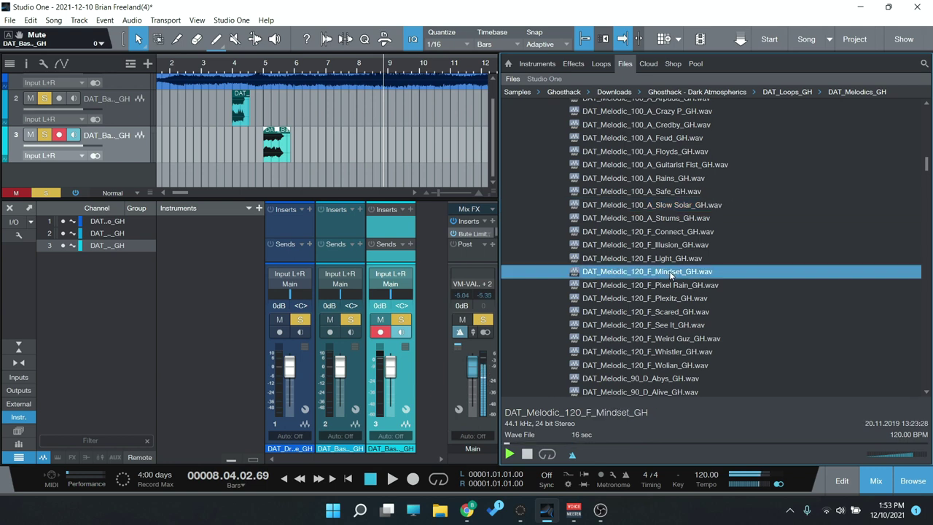
click(665, 311)
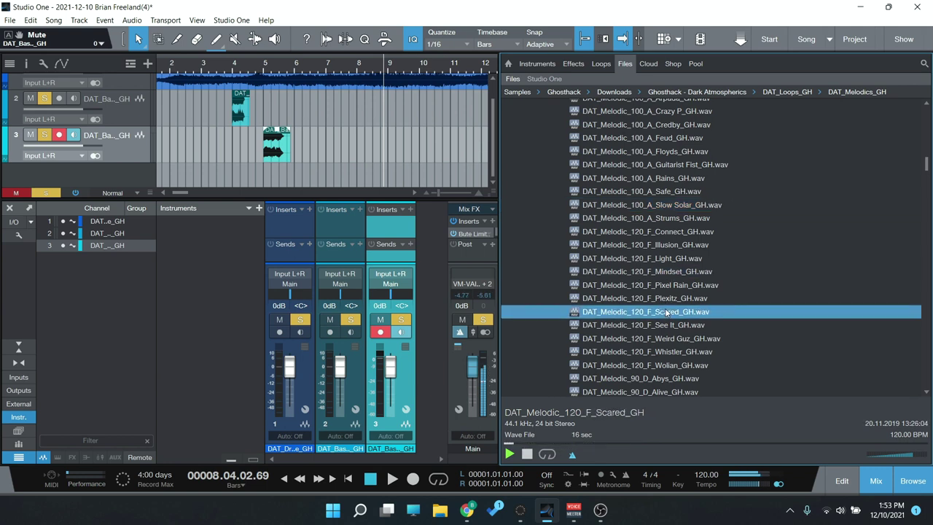
scroll(665, 311, down, 2)
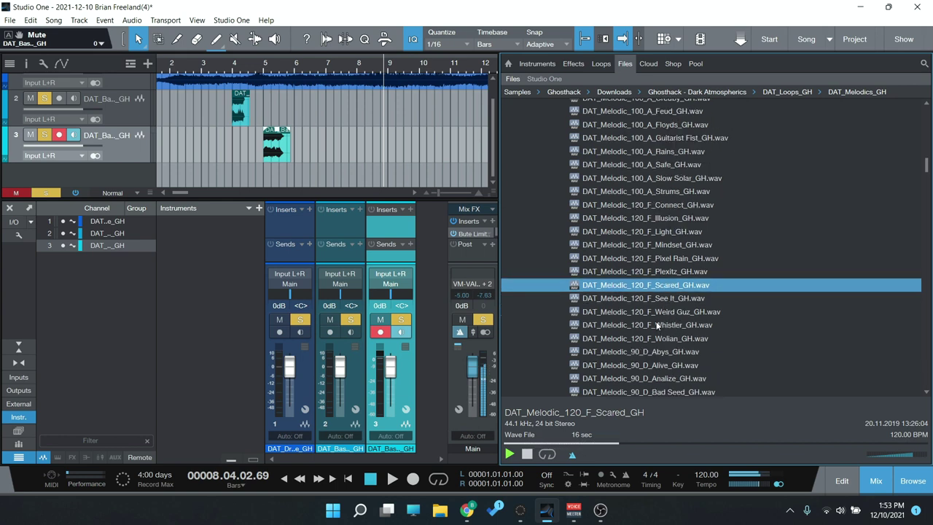
click(667, 338)
Look through the remaining melodic loops, and collapse the loops' DAT_Melodics_GH folder and the DAT_One Shots_GH folder.
scroll(667, 338, down, 3)
scroll(667, 335, down, 5)
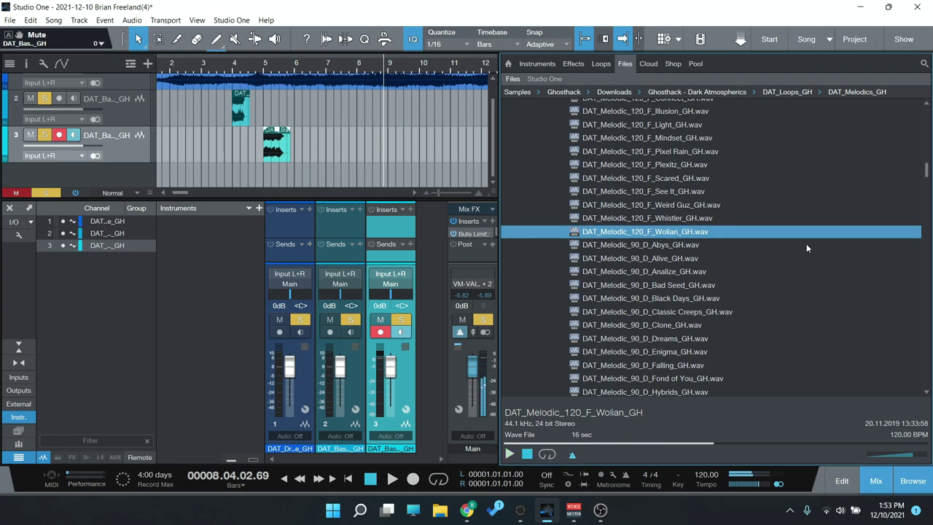
drag(927, 180, 927, 157)
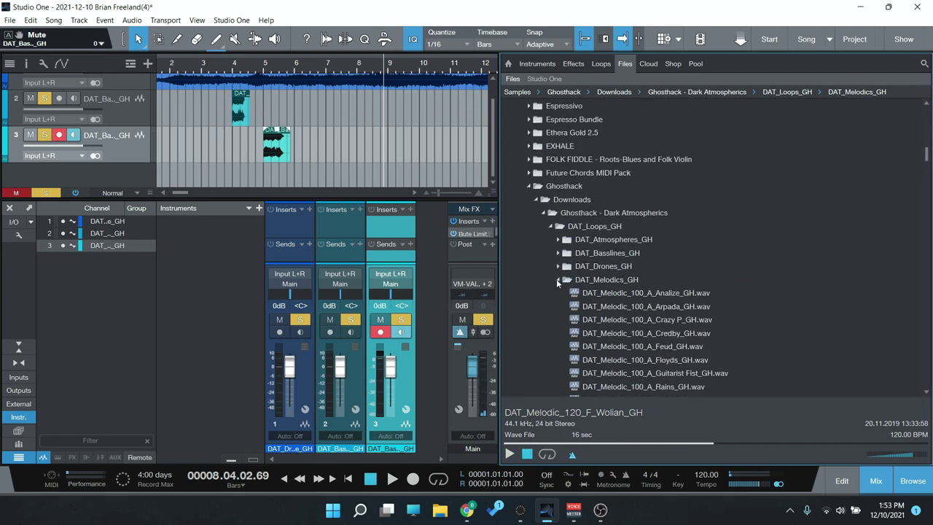
click(557, 279)
click(551, 335)
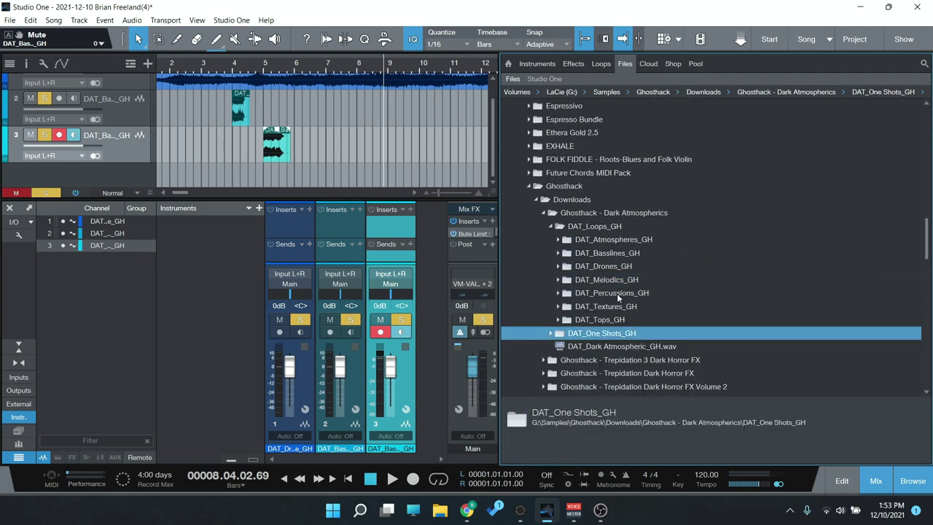
Open the DAT_Percussions_GH loops folder and audition the 100 BPM loops Dotkop, Dodor and Kompliko.
double_click(617, 293)
click(652, 320)
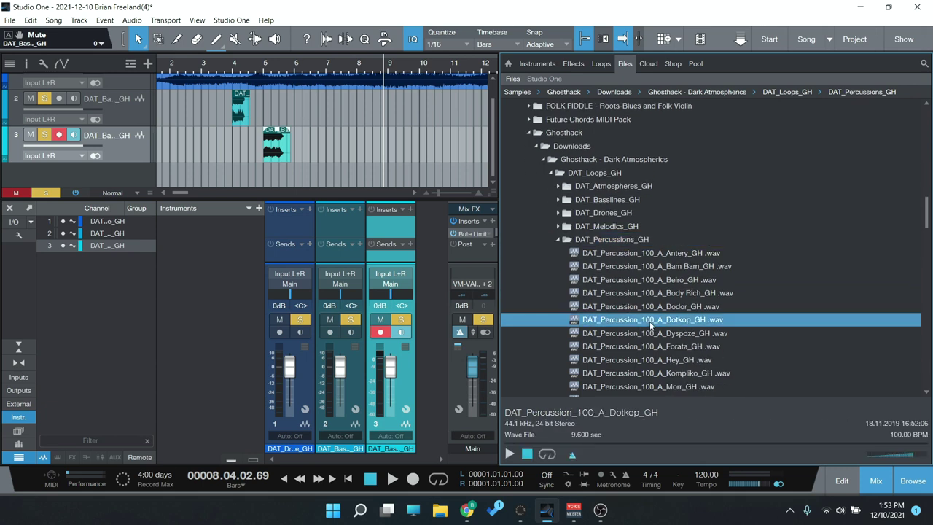
click(698, 311)
scroll(696, 311, down, 2)
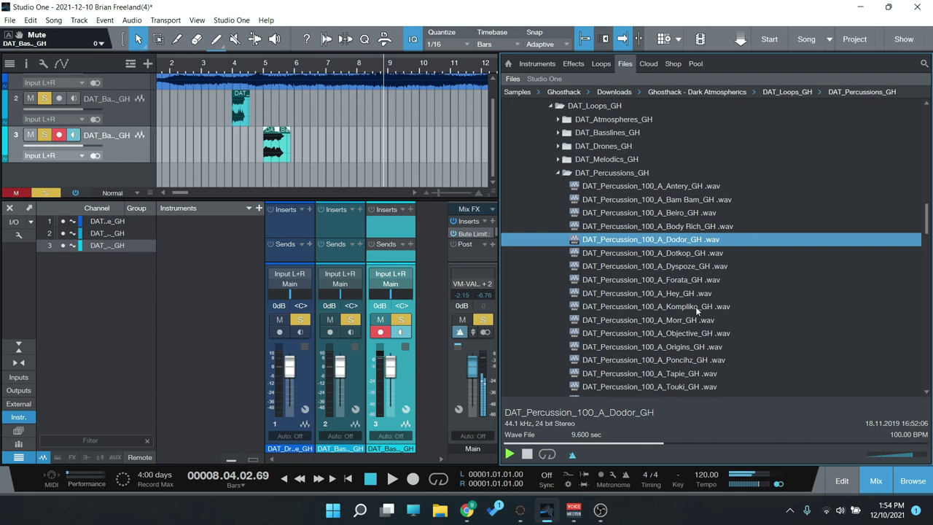
click(695, 307)
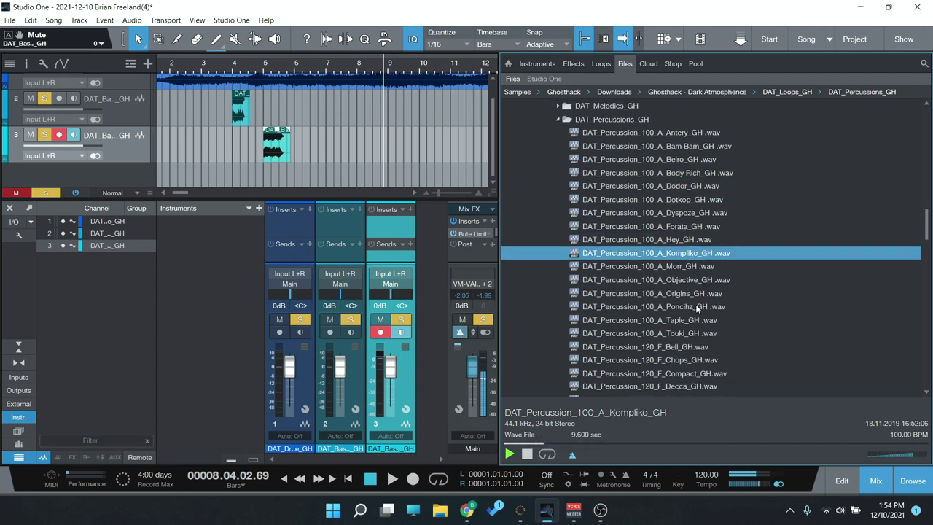
Audition the 120 BPM percussion loops Chops, Dry Click and Rhools.
scroll(695, 304, down, 3)
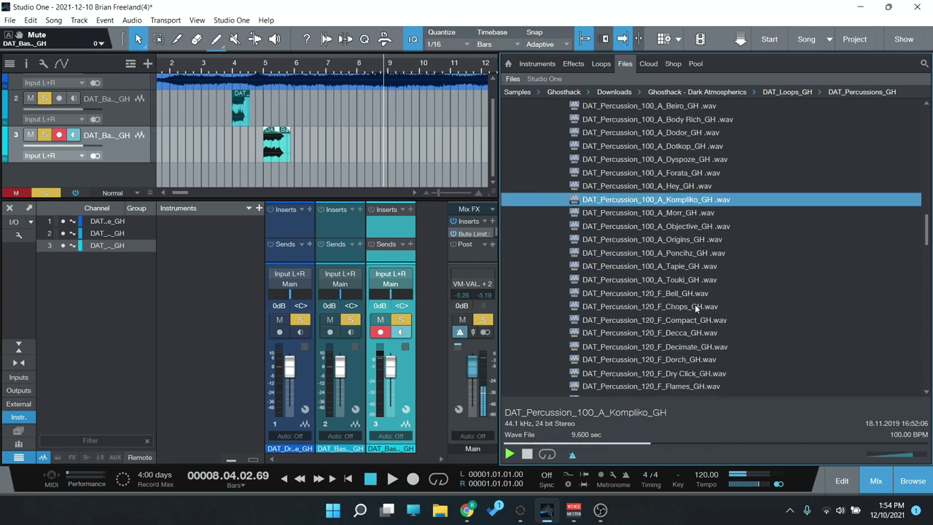
click(694, 305)
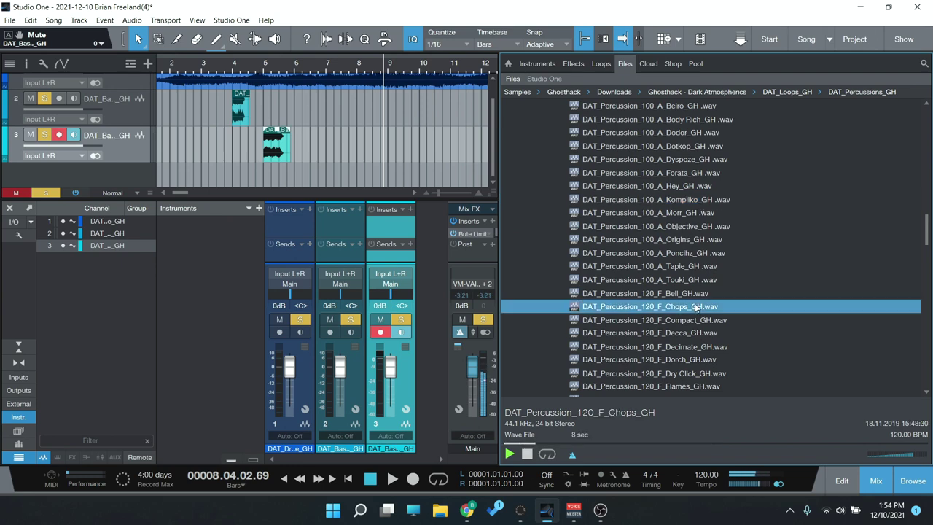
scroll(693, 305, down, 2)
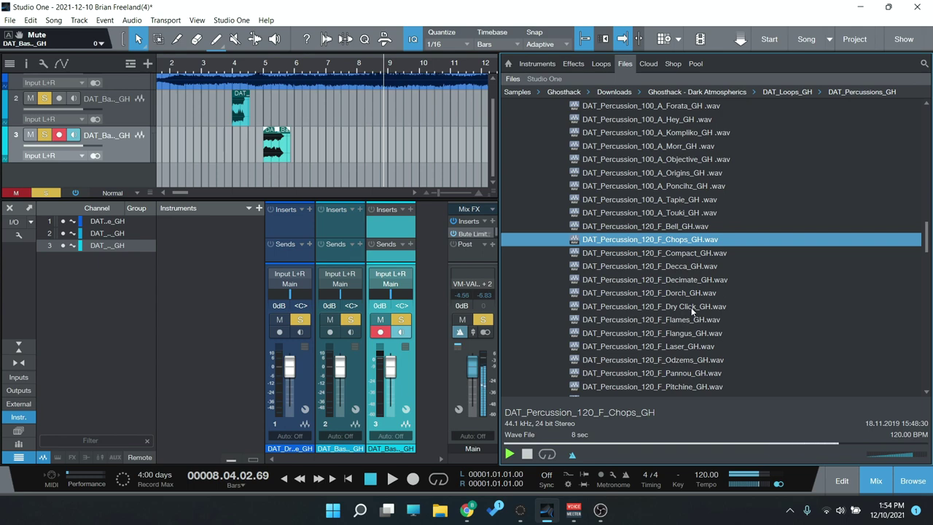
click(692, 306)
scroll(693, 307, down, 3)
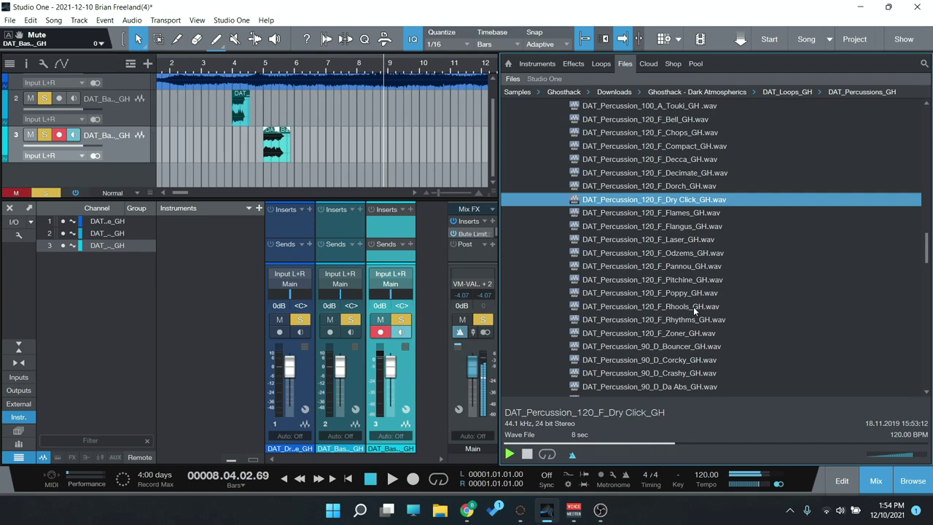
click(693, 306)
Audition the 90 BPM percussion loops Emphasize and Smooth Walker, and stop the preview playback.
scroll(693, 306, down, 3)
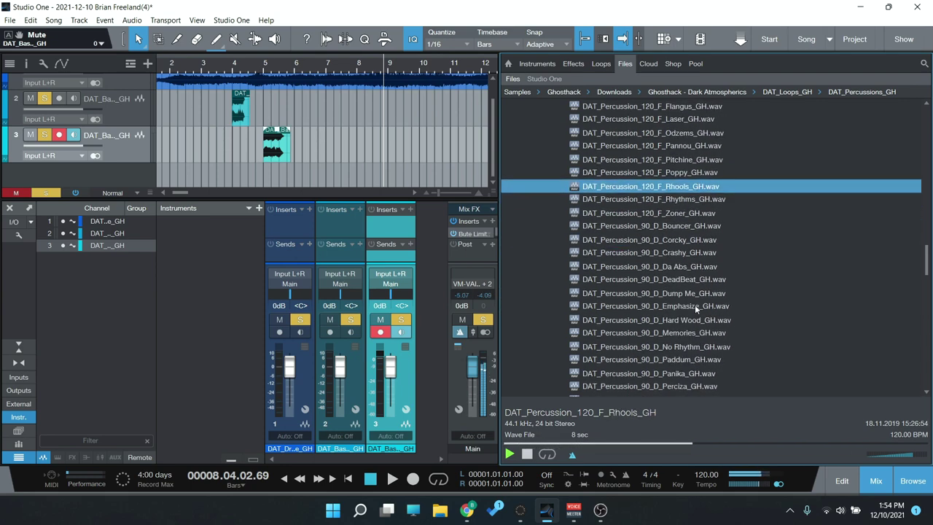
click(694, 305)
scroll(695, 307, down, 3)
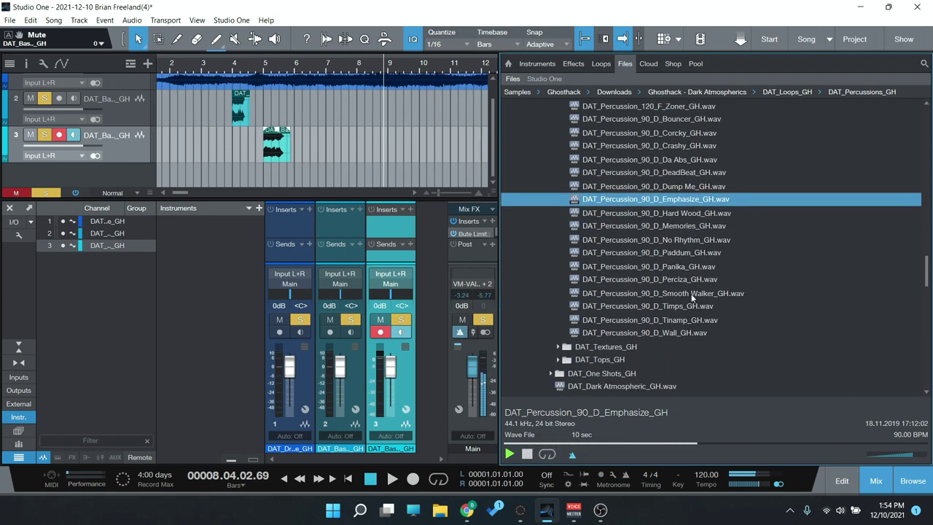
click(693, 295)
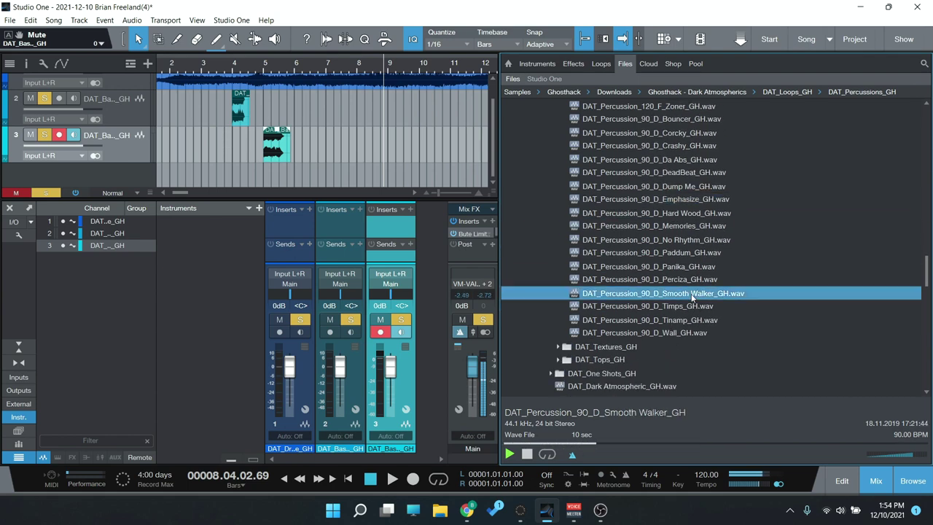
click(527, 454)
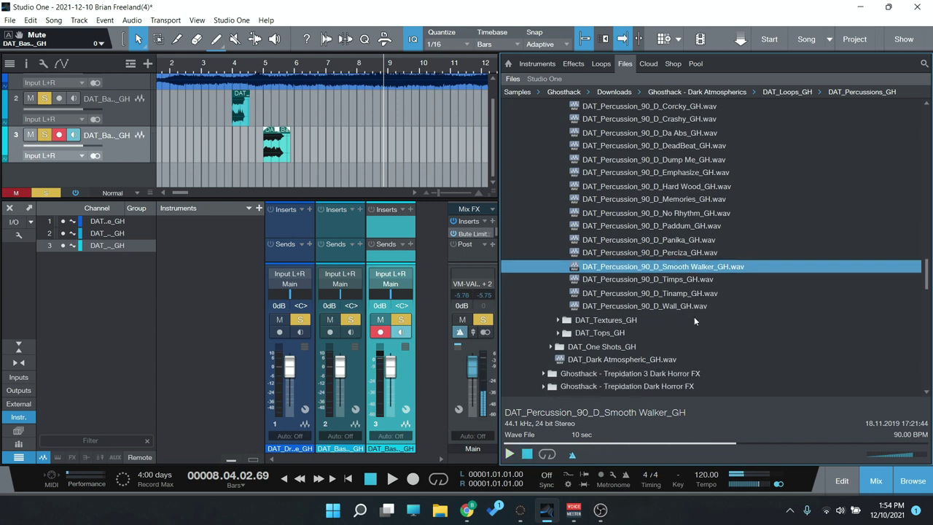
Open the DAT_Textures_GH loops folder and look through its 100 BPM texture files.
scroll(693, 317, down, 1)
double_click(631, 323)
scroll(745, 255, down, 3)
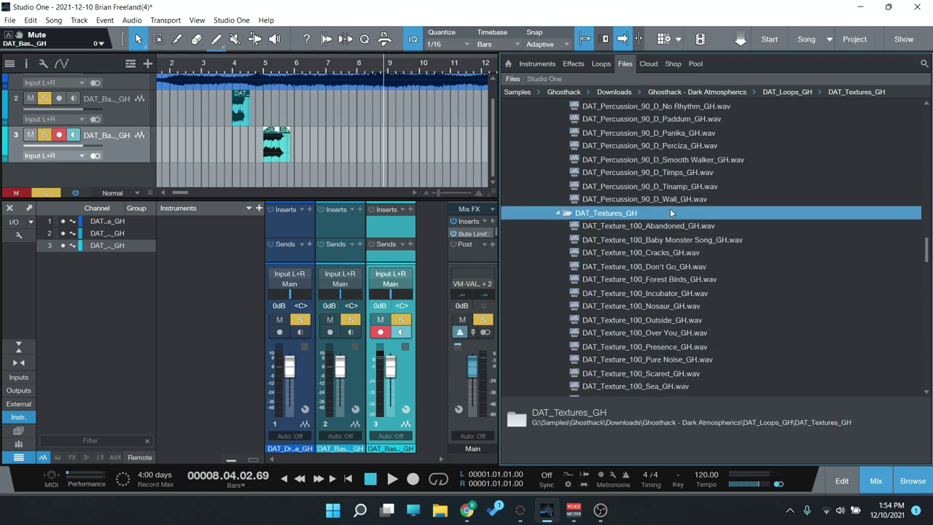
scroll(661, 240, down, 1)
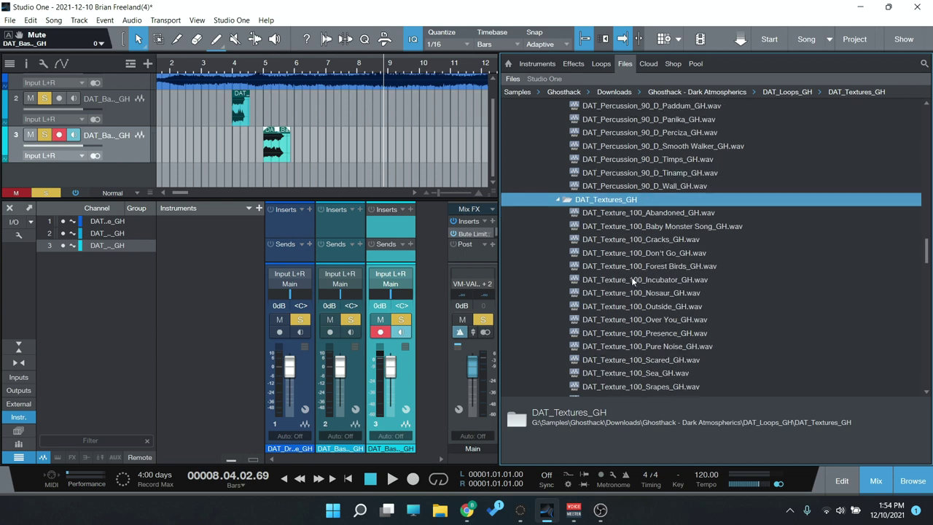
Audition the 100 BPM texture loops Nosaur, Pure Noise and Presence, plus the 120 BPM texture Crickets.
click(651, 294)
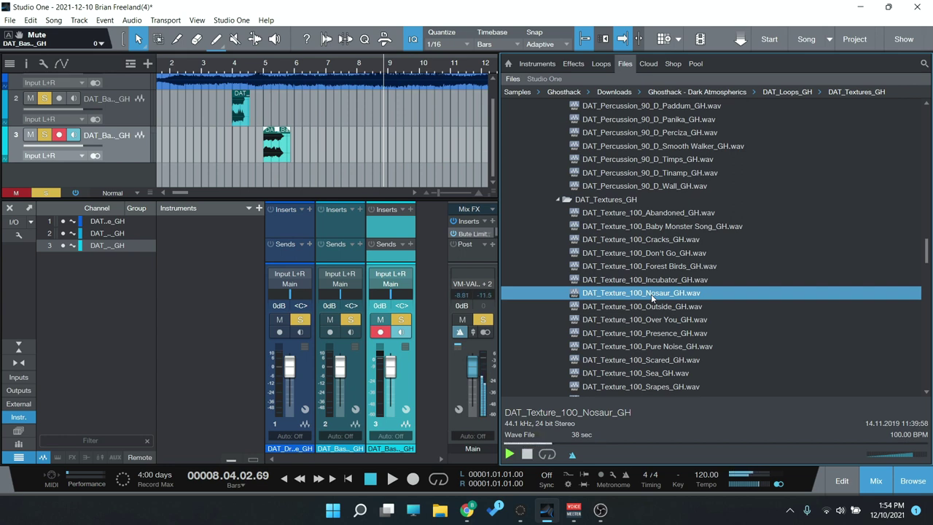
scroll(650, 294, down, 1)
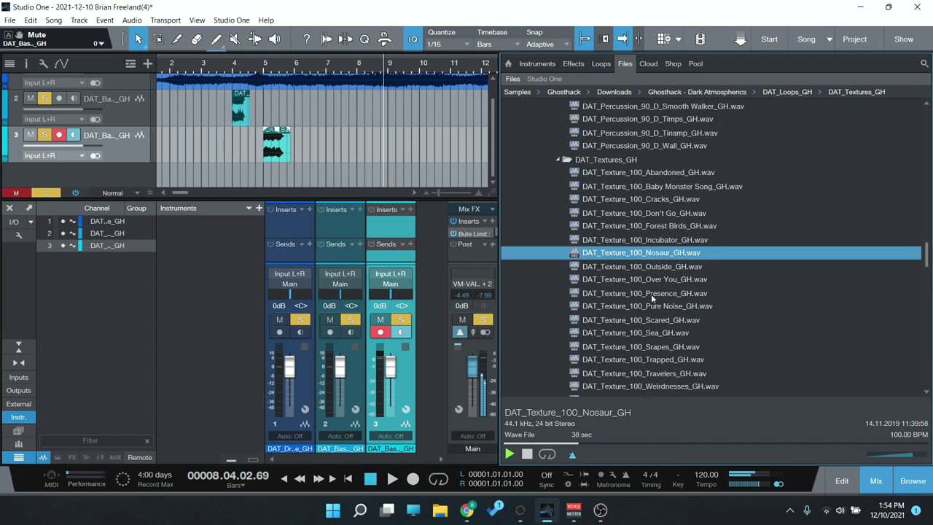
click(653, 306)
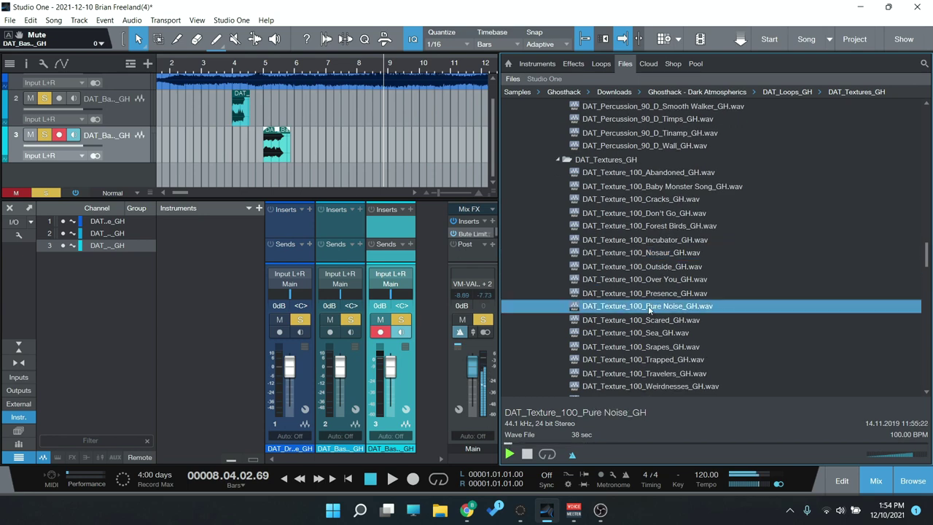
click(527, 454)
click(687, 293)
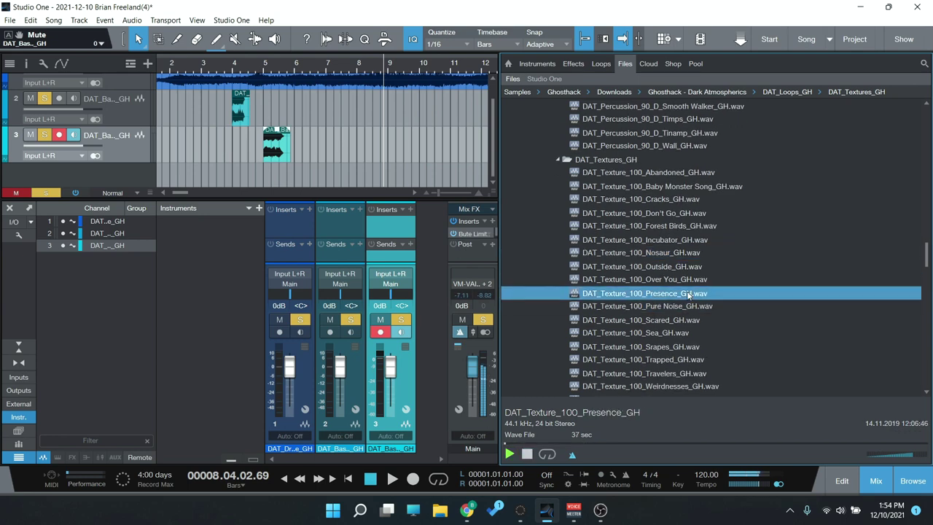
scroll(687, 293, down, 3)
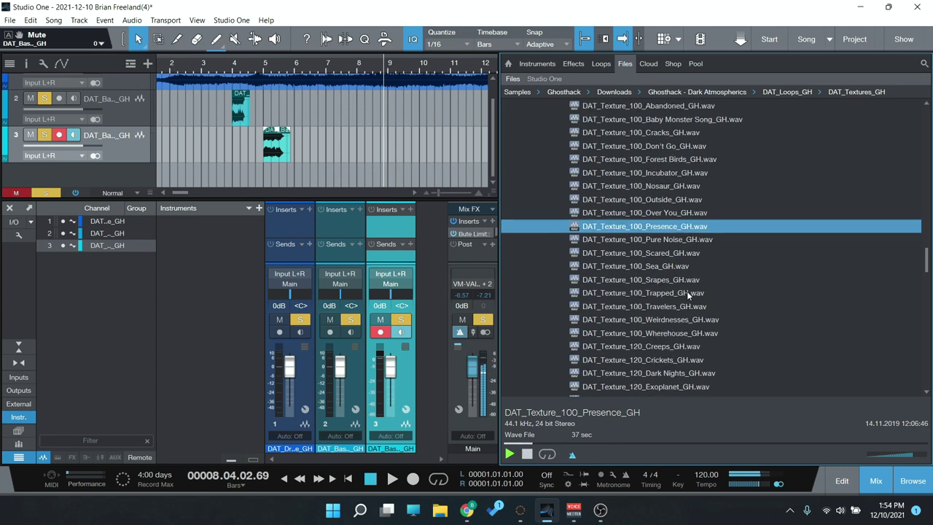
click(664, 360)
Open the DAT_Tops_GH loops folder and audition the 100 BPM top loops 4 and 9.
scroll(674, 342, down, 10)
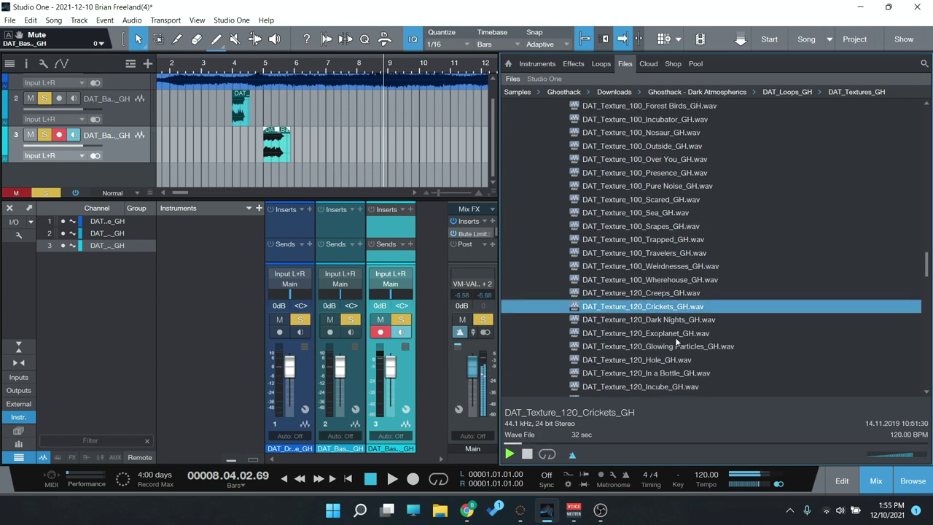
scroll(671, 343, down, 9)
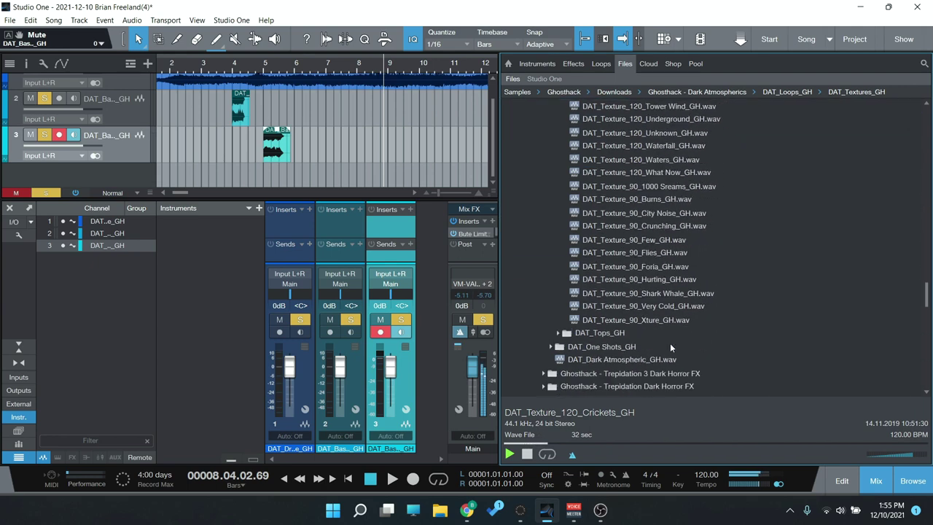
double_click(601, 334)
scroll(619, 334, down, 3)
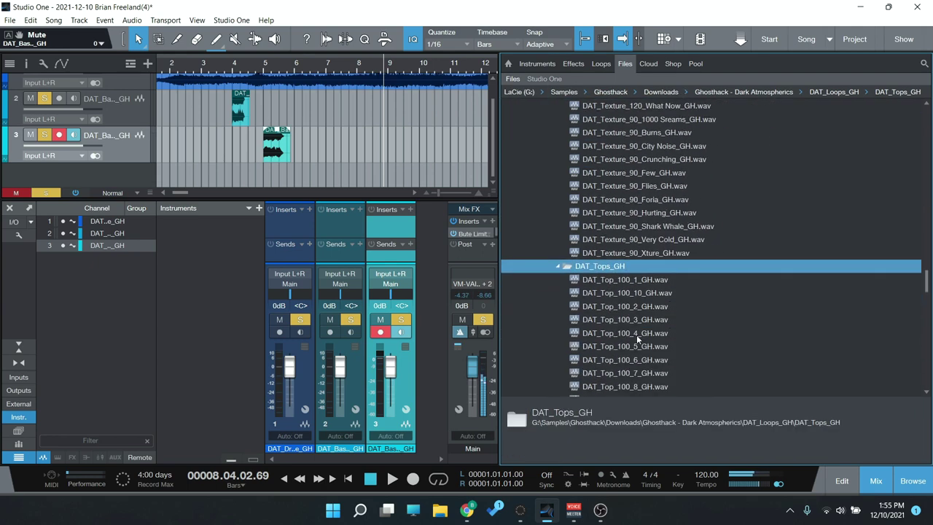
click(636, 334)
scroll(636, 338, down, 3)
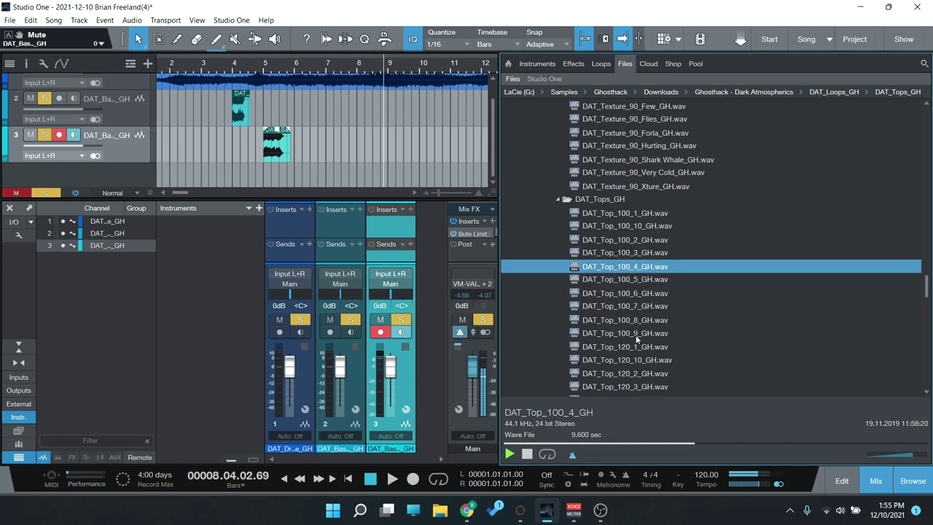
click(636, 333)
Audition the top loop DAT_Top_120_6_GH and stop the preview playback.
scroll(635, 337, down, 4)
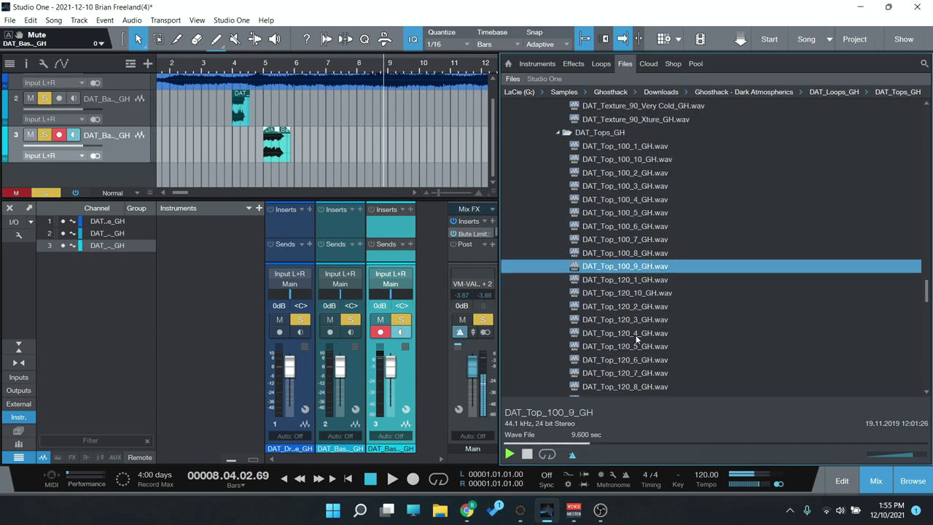
click(636, 333)
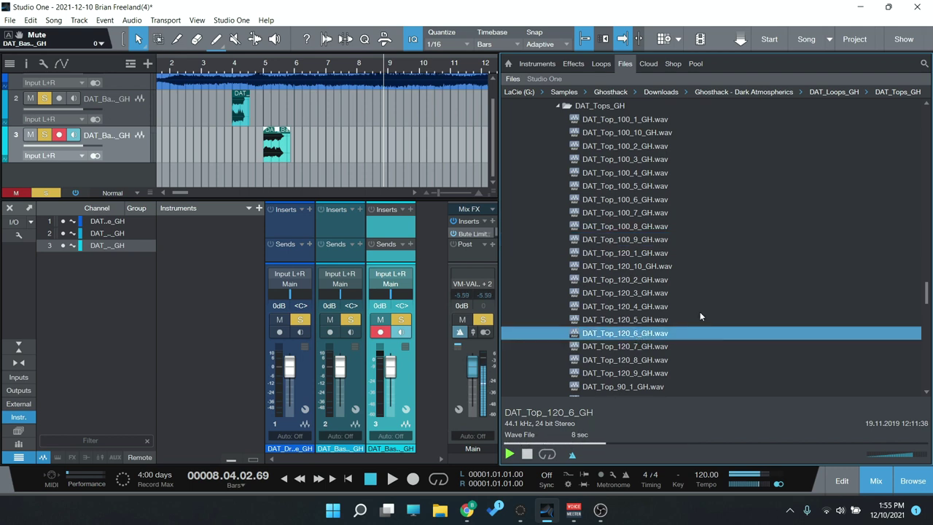
click(529, 454)
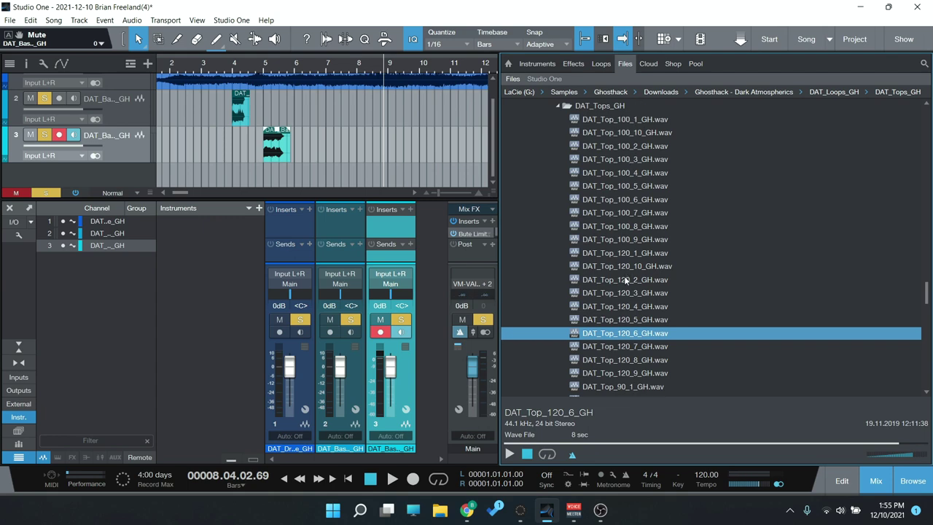
Collapse the DAT_Percussions_GH, DAT_Loops_GH and Ghosthack - Dark Atmospherics folders in the file browser.
scroll(615, 302, down, 3)
scroll(615, 302, down, 2)
drag(926, 316, 925, 179)
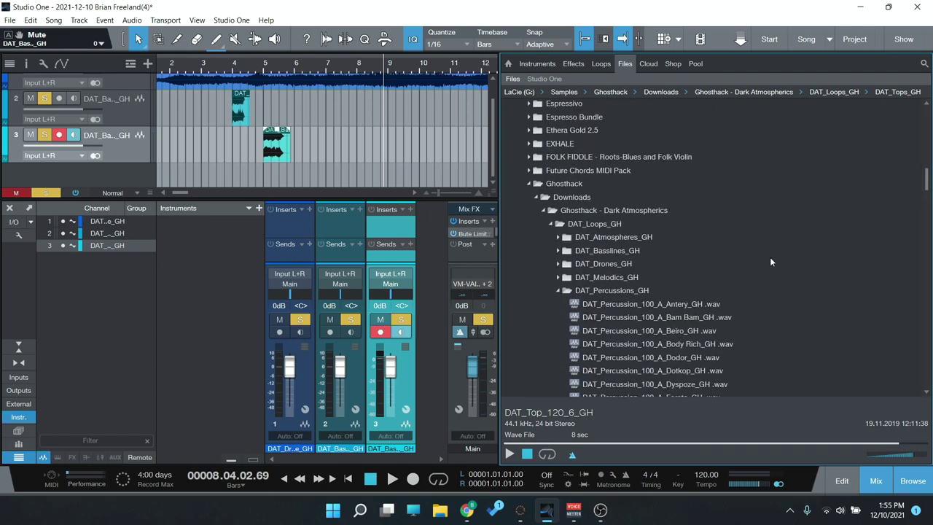
click(559, 291)
click(552, 223)
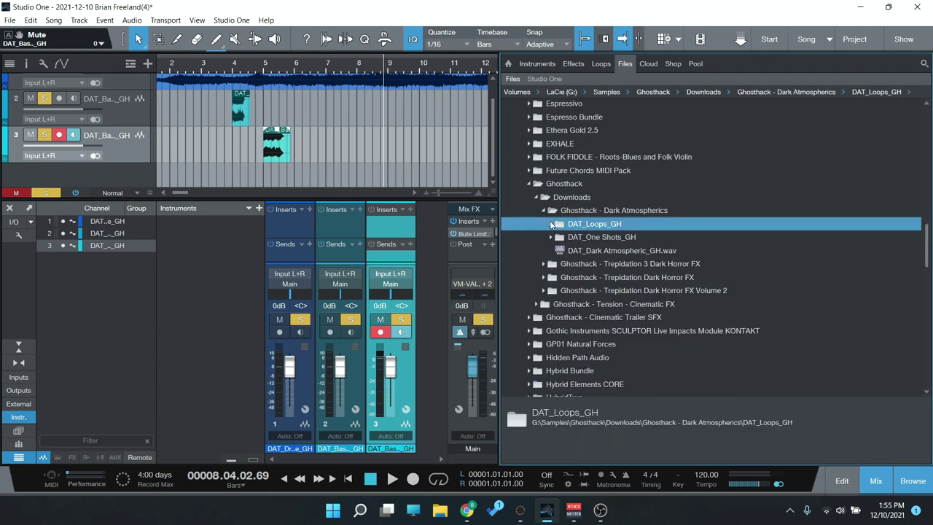
click(544, 210)
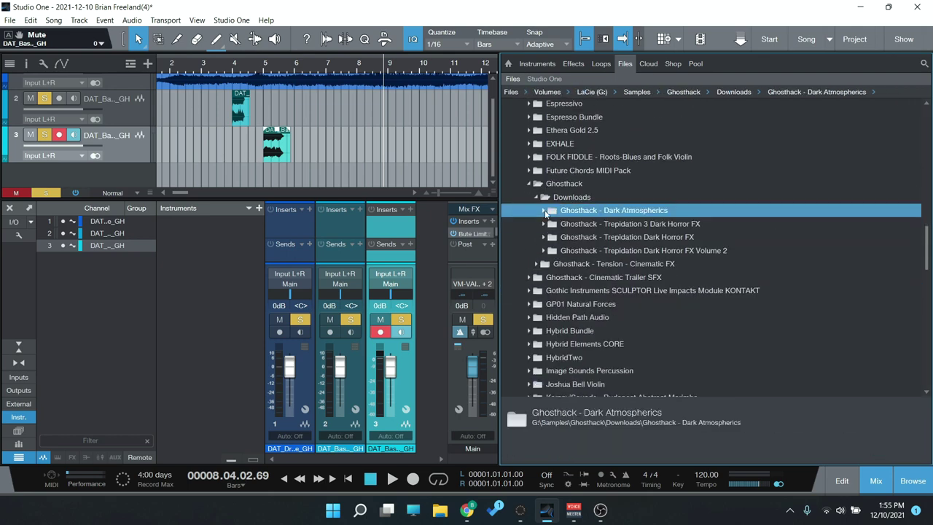
Open the Abstract SFX folder of Ghosthack - Trepidation Dark Horror FX and audition Creeper.wav.
click(644, 237)
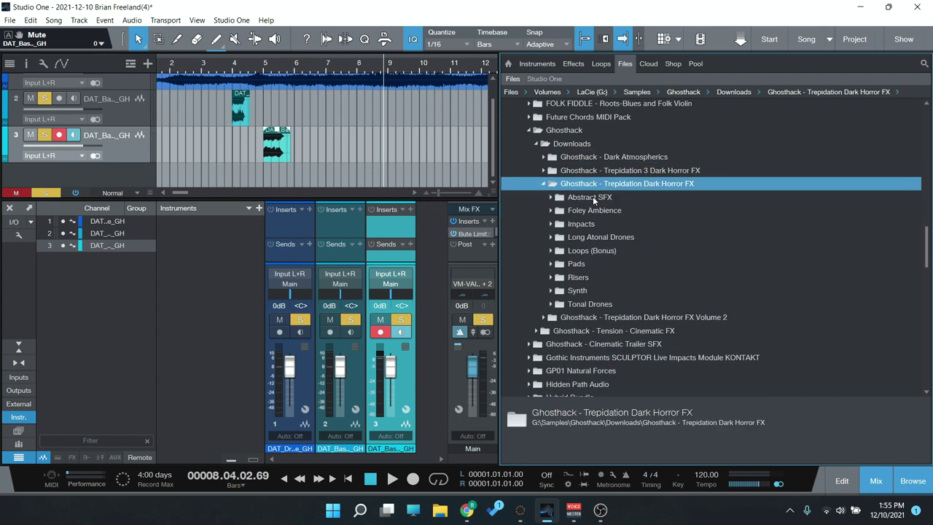
click(593, 196)
click(618, 264)
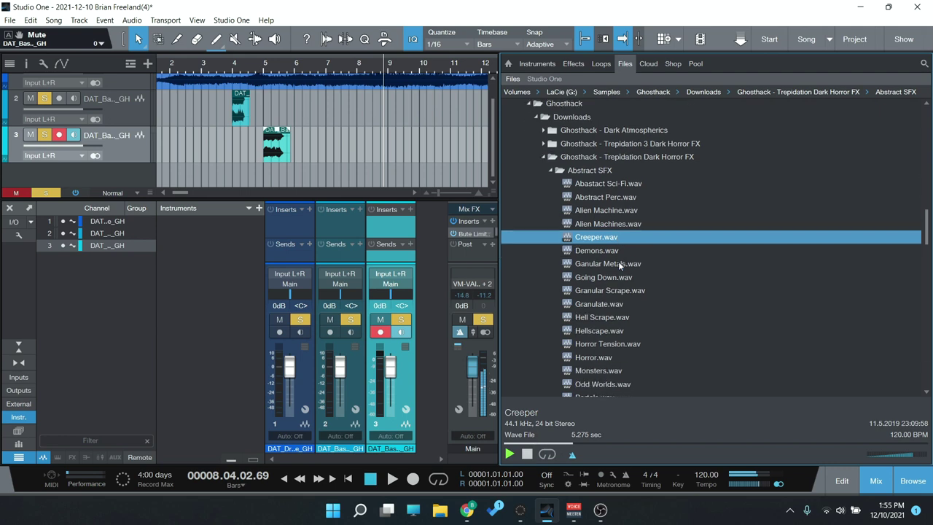
scroll(618, 261, down, 1)
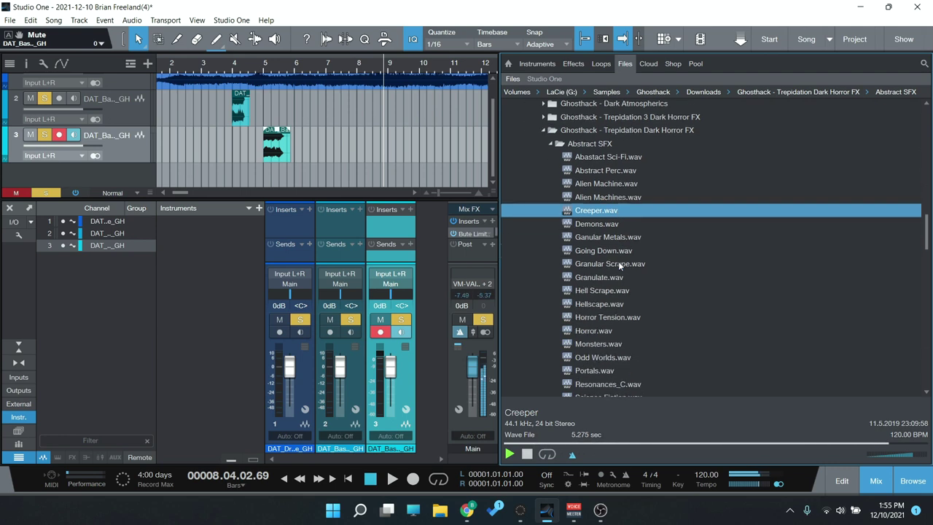
Audition the consecutive Abstract SFX samples from Demons.wav through Hell Scrape.wav.
key(Down)
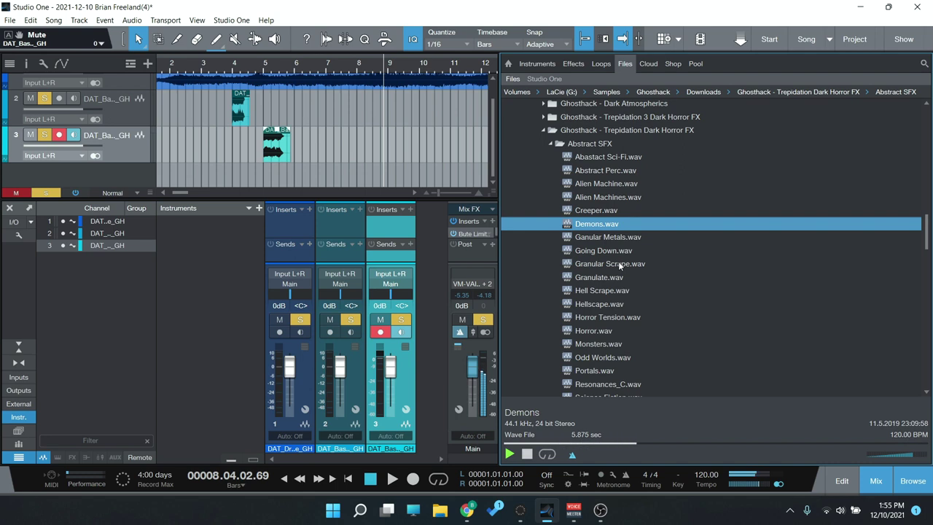
key(Down)
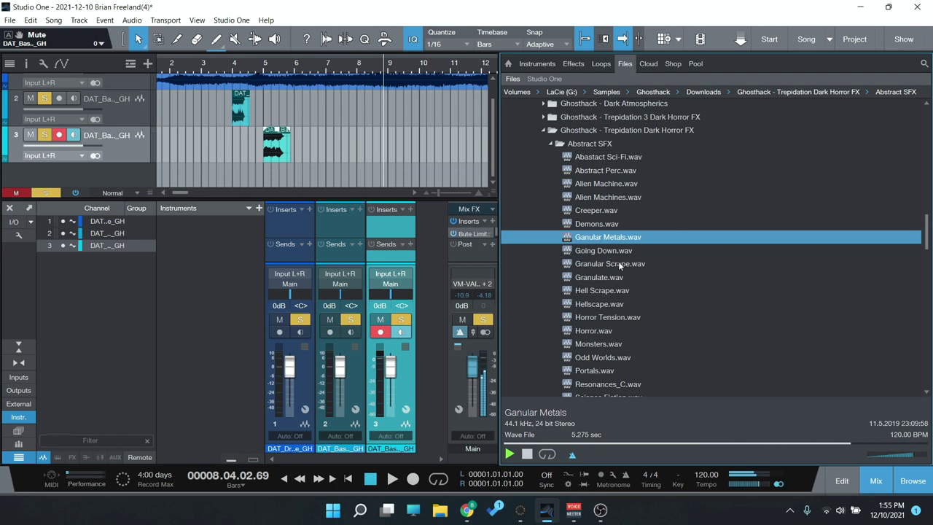
key(Down)
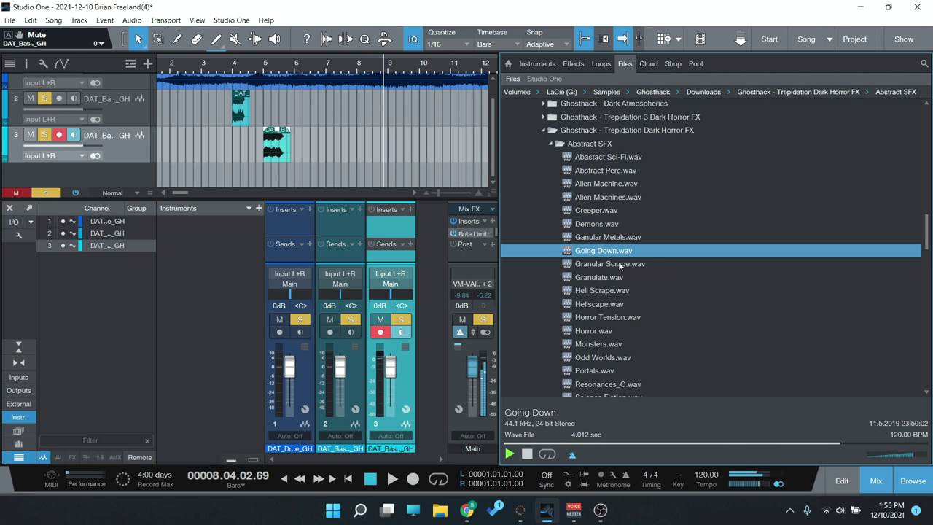
key(Down)
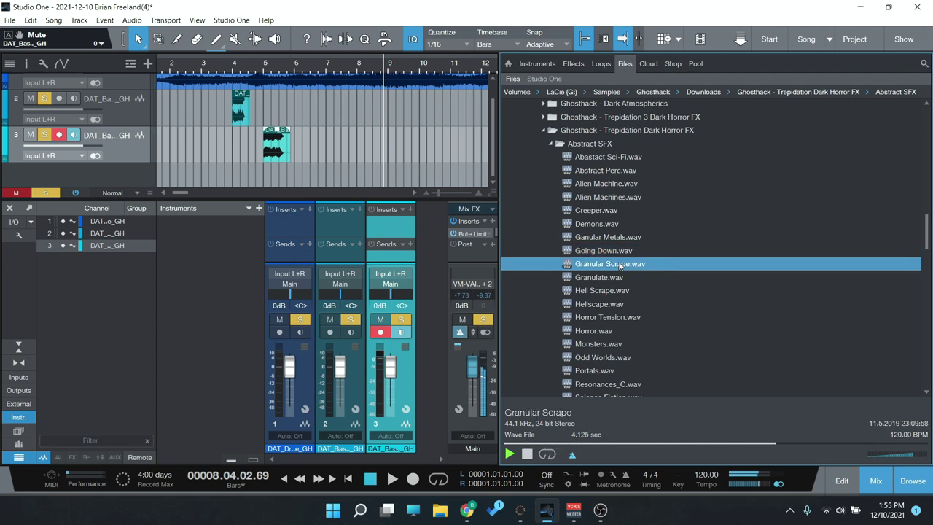
key(Down)
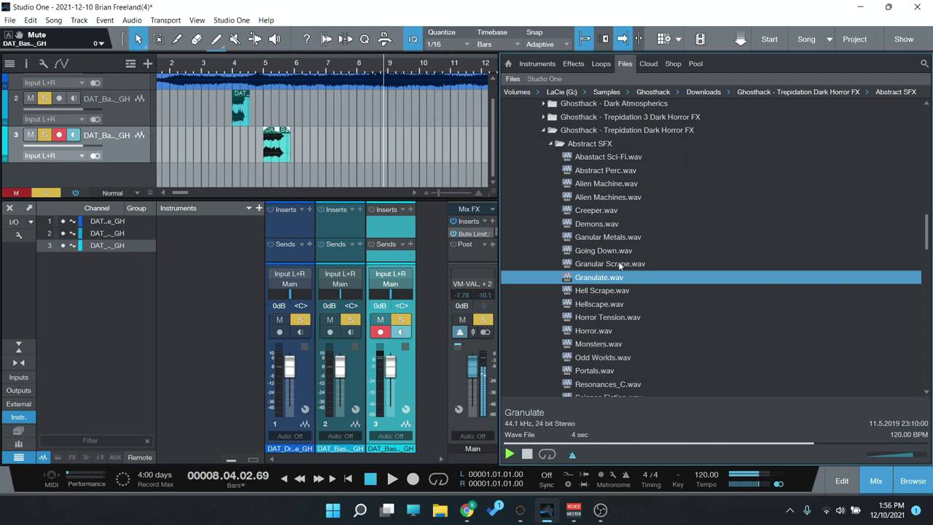
key(Down)
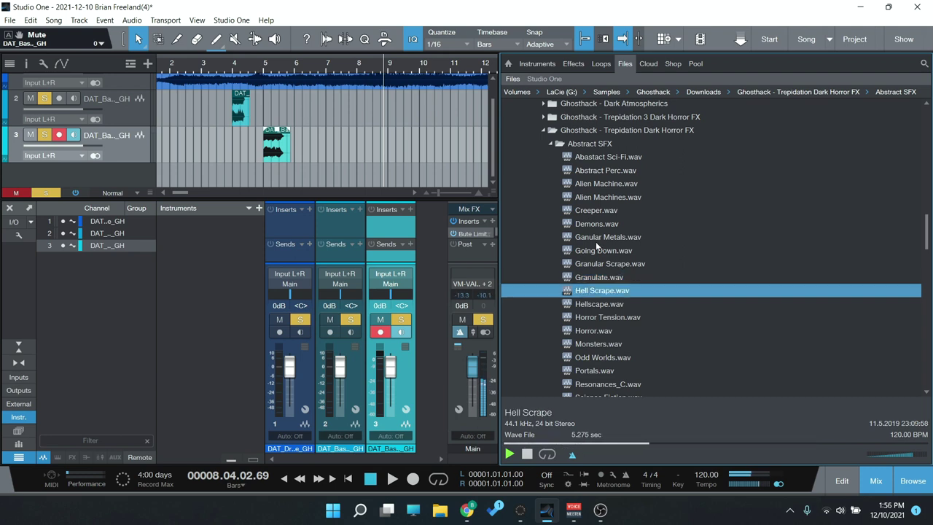
Audition the Abstract SFX samples Hellscape.wav and Trailer SFX 2_C.wav.
scroll(728, 353, down, 1)
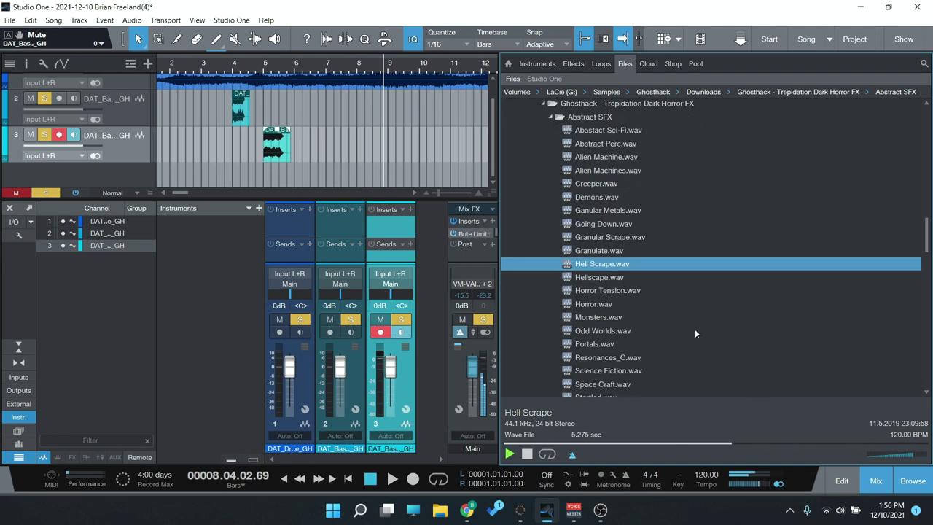
click(609, 278)
scroll(609, 278, down, 5)
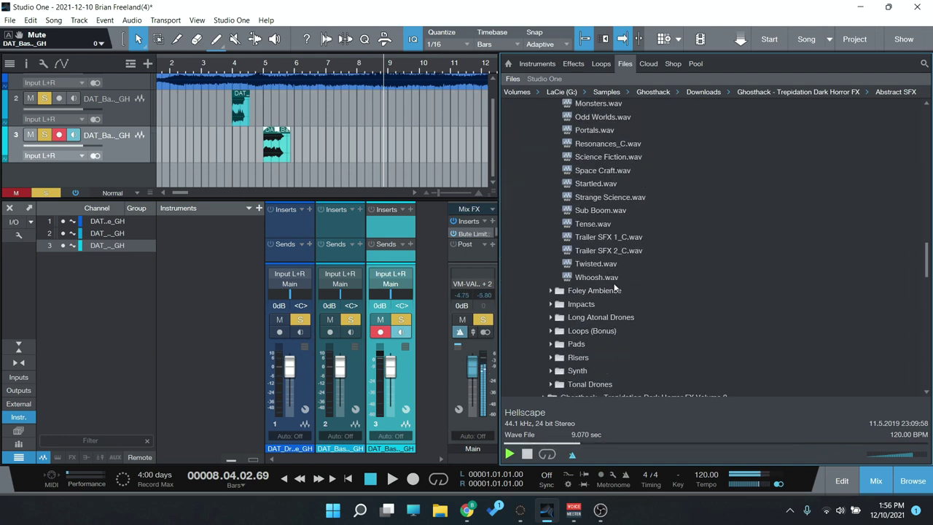
scroll(652, 305, down, 2)
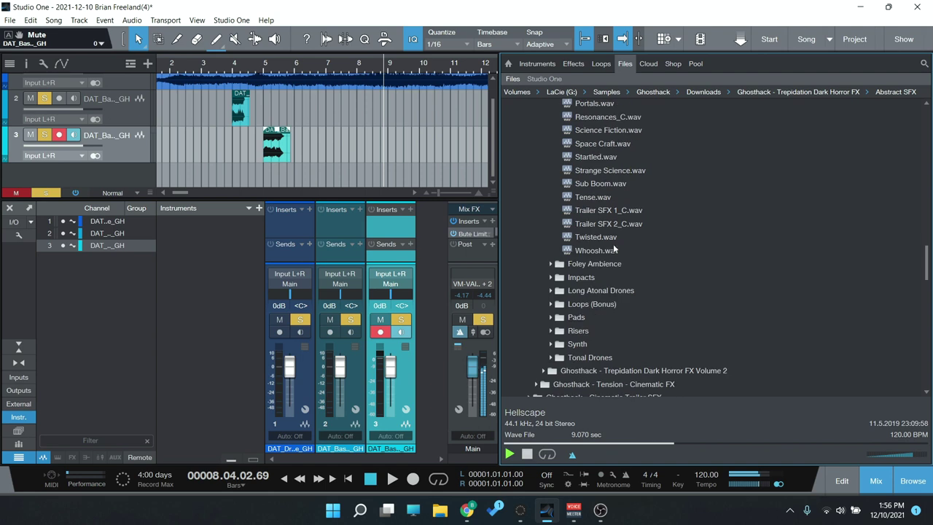
click(609, 226)
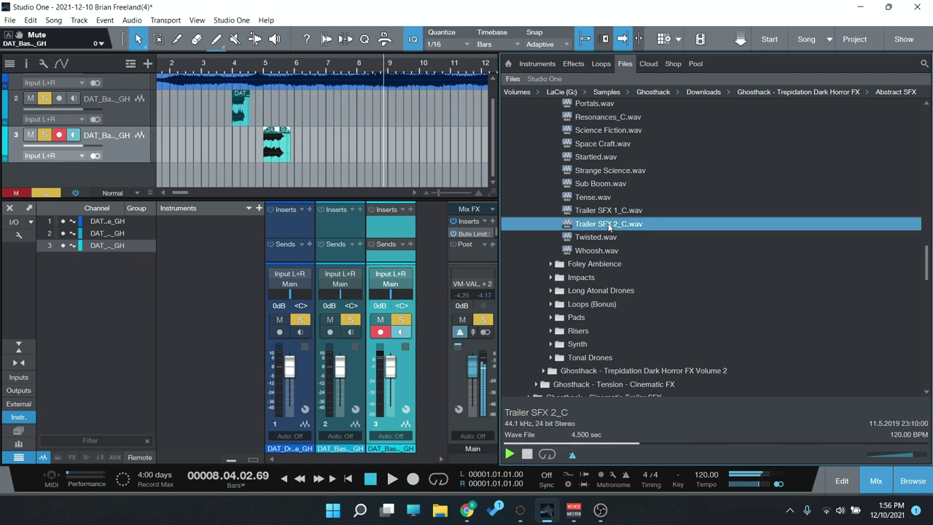
Open the Ambient Foley folder within Foley Ambience and audition Ambient Foley samples 100, 106 and 16.
scroll(607, 226, down, 1)
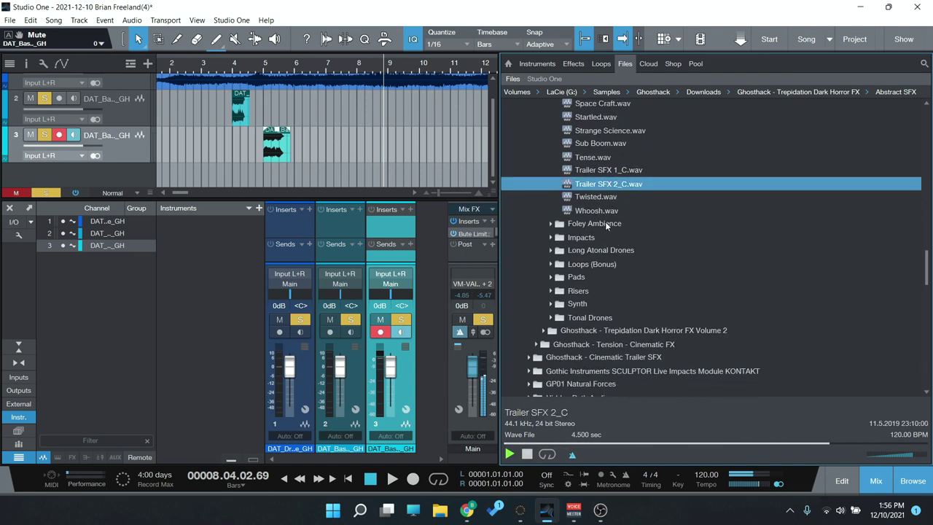
double_click(605, 223)
double_click(598, 237)
click(594, 276)
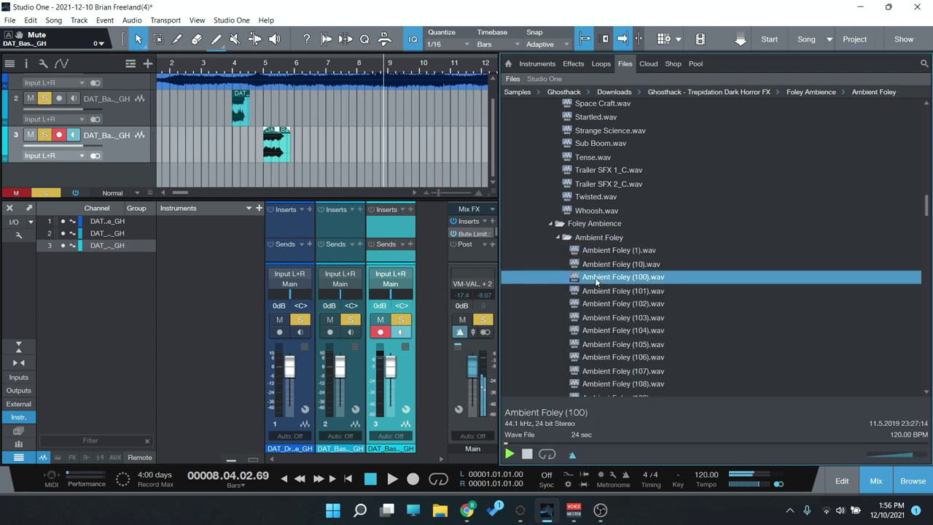
scroll(609, 285, down, 2)
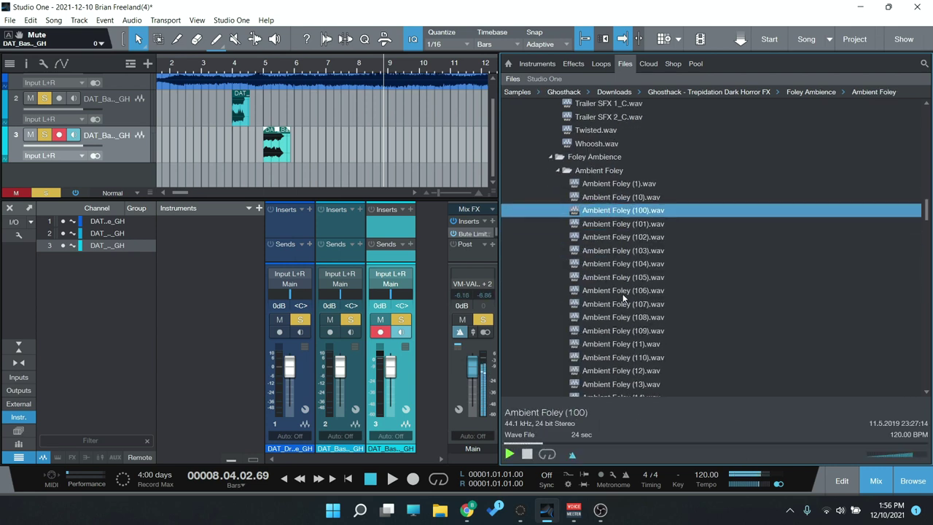
click(623, 291)
scroll(623, 295, down, 4)
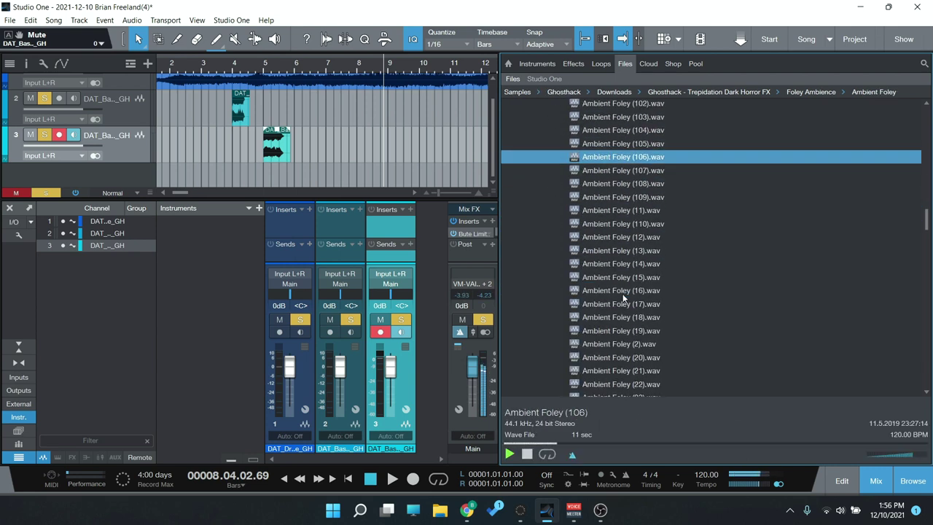
click(623, 291)
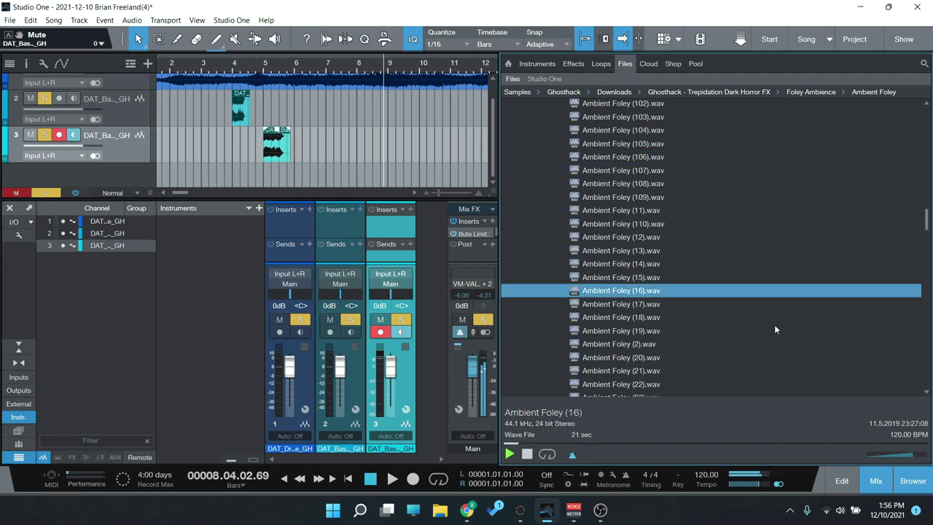
Collapse the Ambient Foley folder, and open the Forest folder to audition Forest (3).wav.
scroll(774, 325, up, 3)
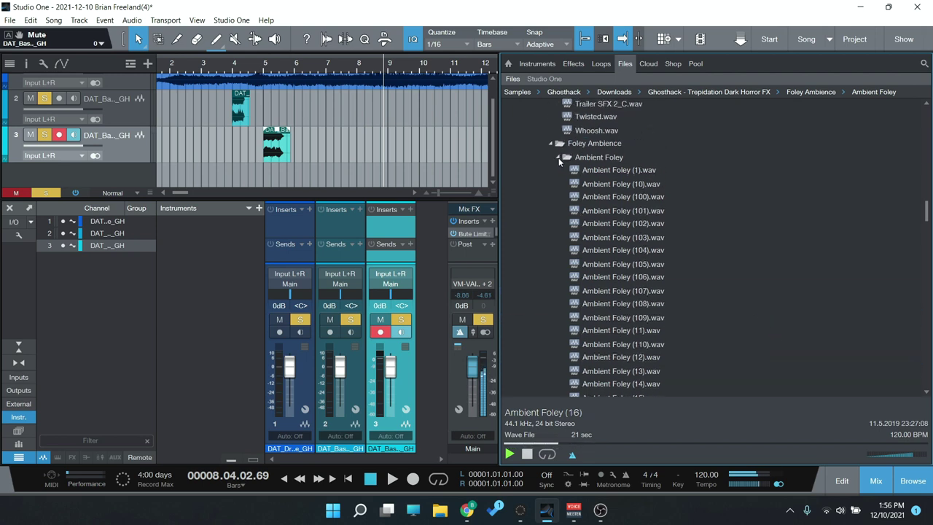
click(558, 157)
click(559, 169)
click(624, 210)
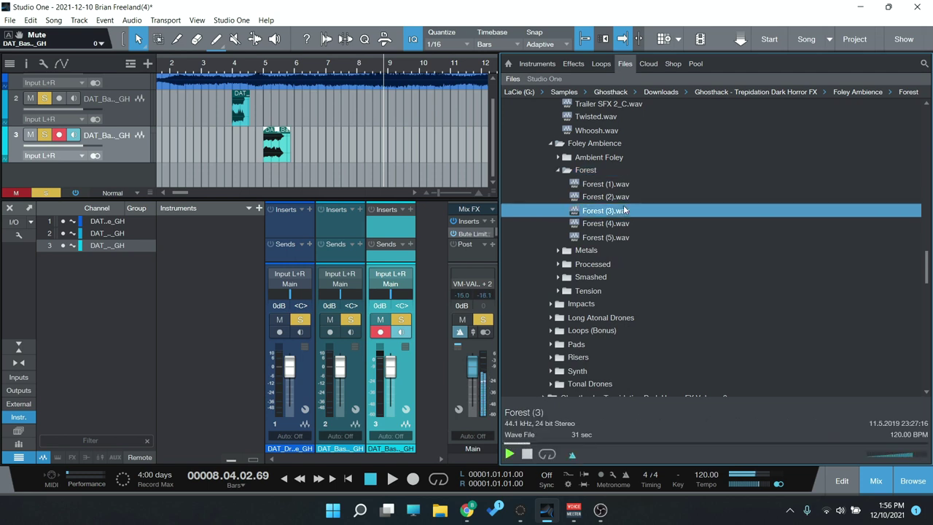
Audition Forest (5).wav, plus Dark Noise (1).wav and Hell Bell.wav from the Tension folder, and stop the preview.
click(615, 237)
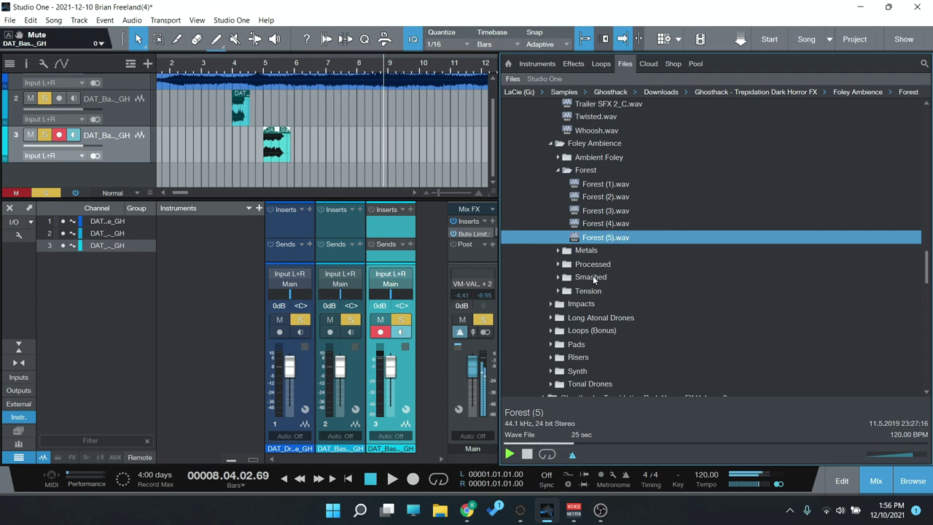
double_click(588, 290)
click(614, 289)
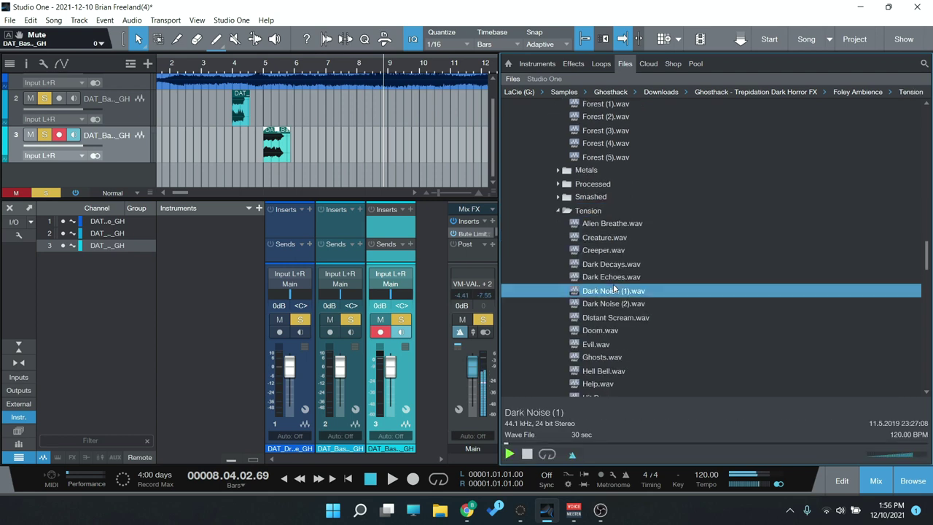
scroll(679, 281, down, 3)
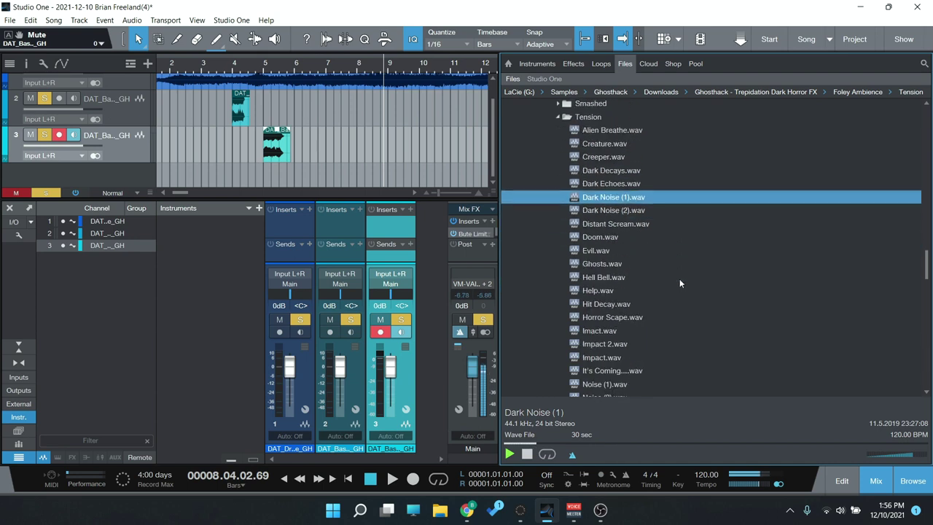
click(603, 277)
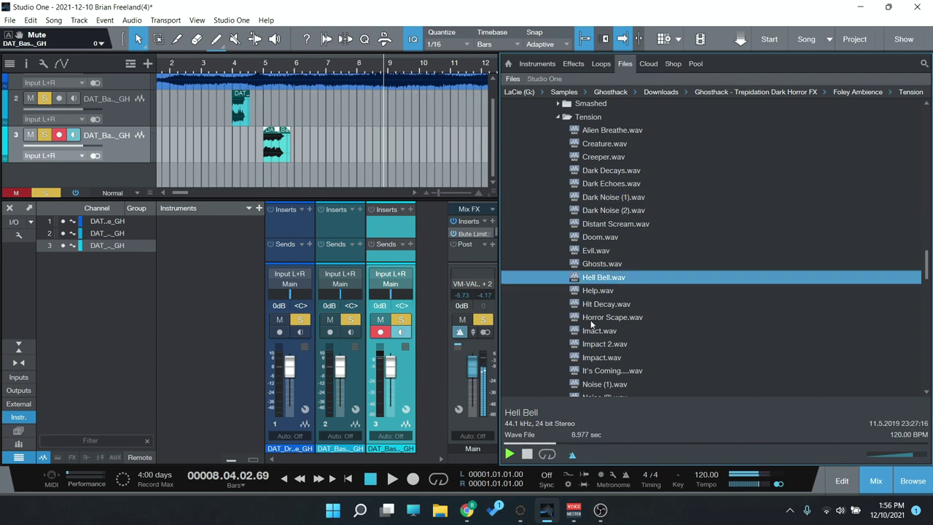
click(526, 455)
Collapse the Forest and Tension subfolders along with their parent Foley Ambience folder.
scroll(661, 282, up, 5)
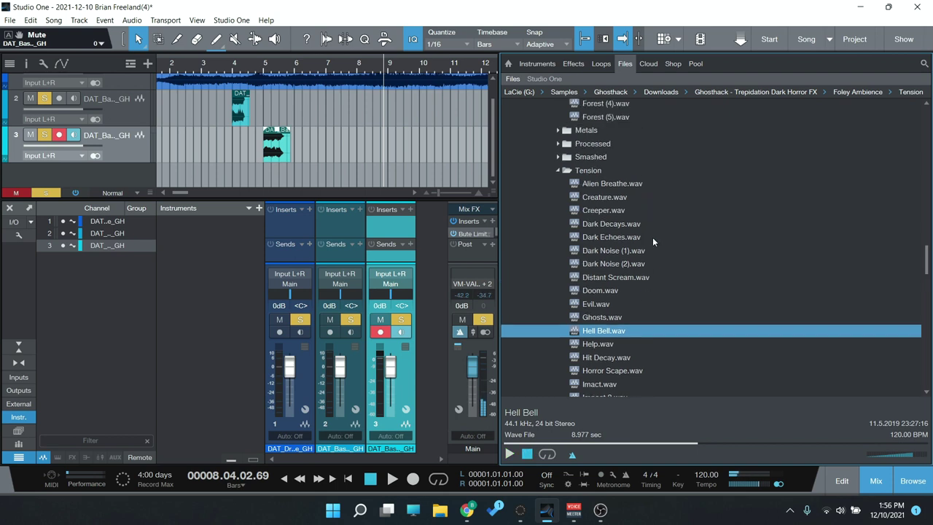
scroll(626, 193, up, 3)
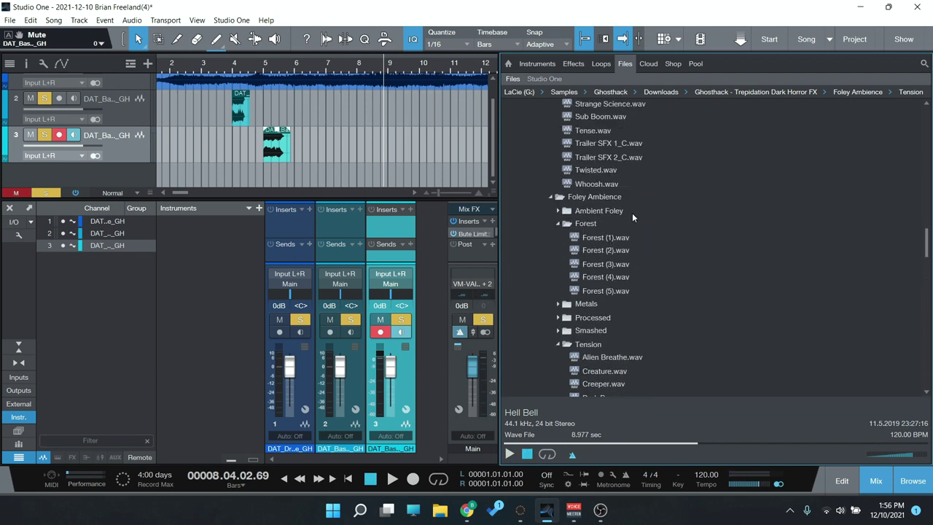
scroll(712, 274, down, 1)
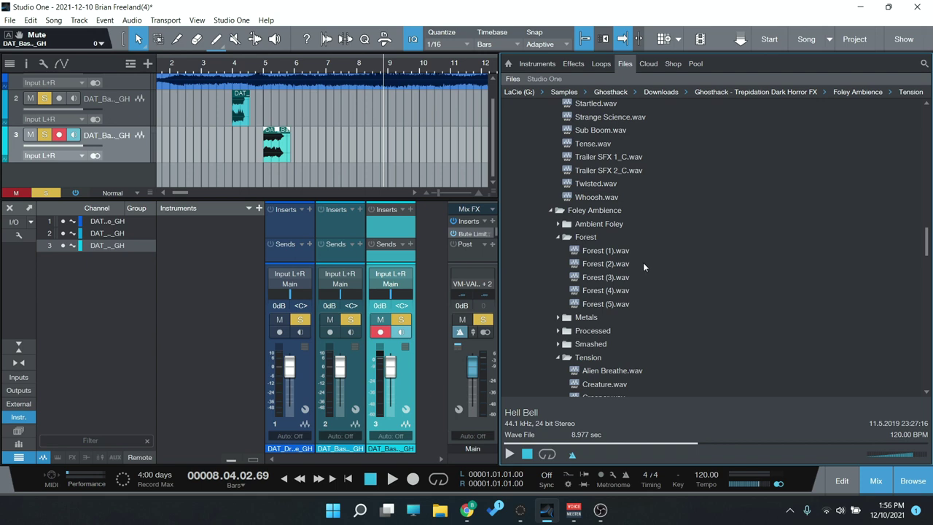
scroll(643, 271, down, 1)
click(558, 211)
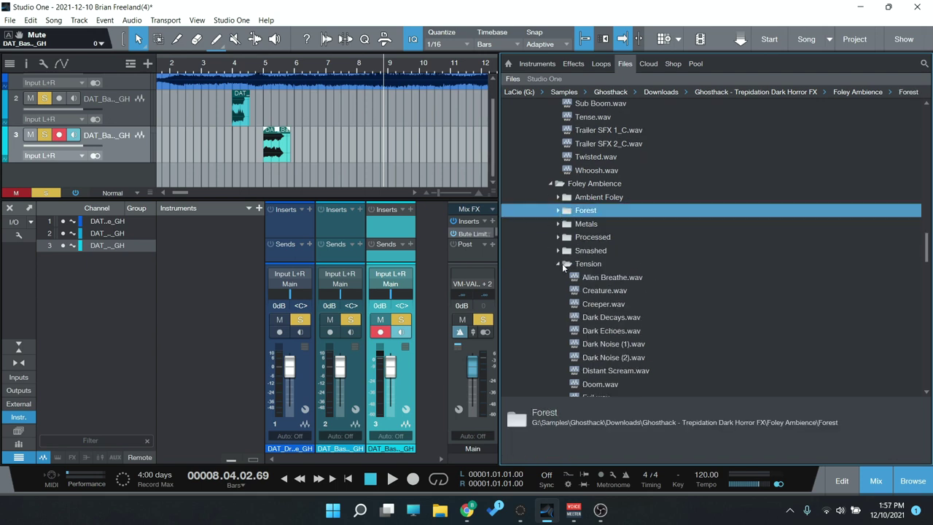
click(559, 264)
click(551, 184)
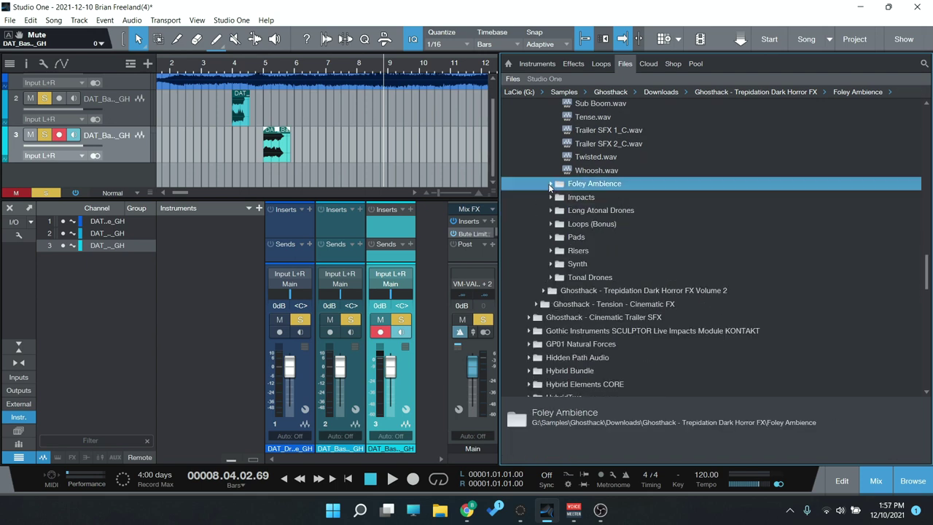
Open the Pads folder of Trepidation Dark Horror FX and audition Alinesss_C.wav.
click(588, 226)
click(589, 225)
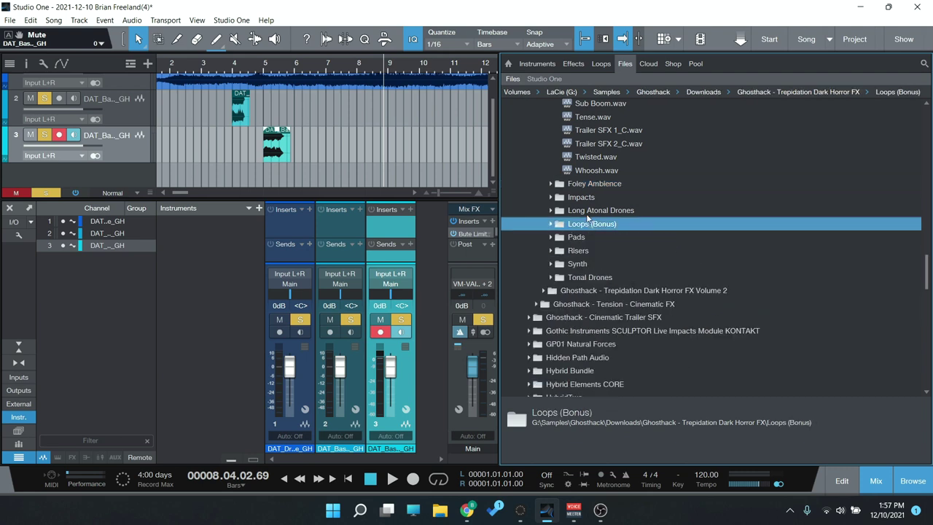
click(576, 237)
click(589, 275)
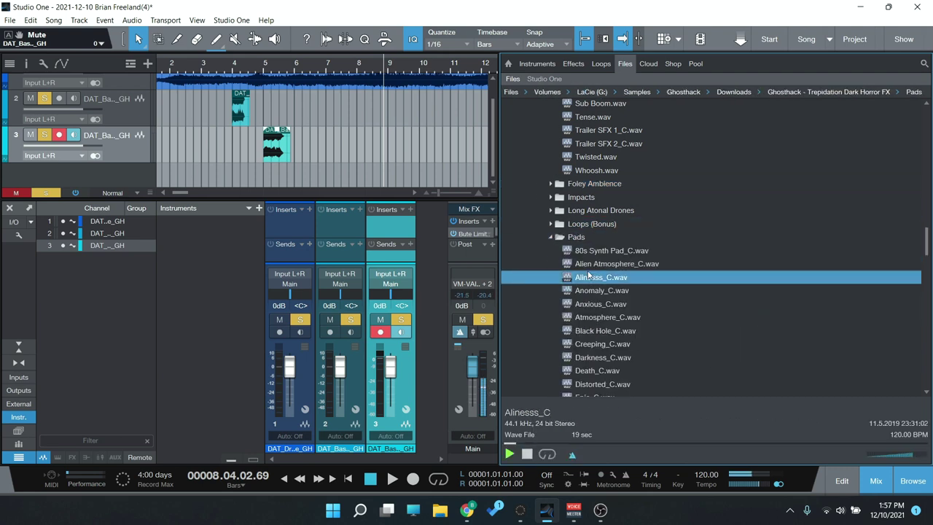
scroll(586, 274, down, 3)
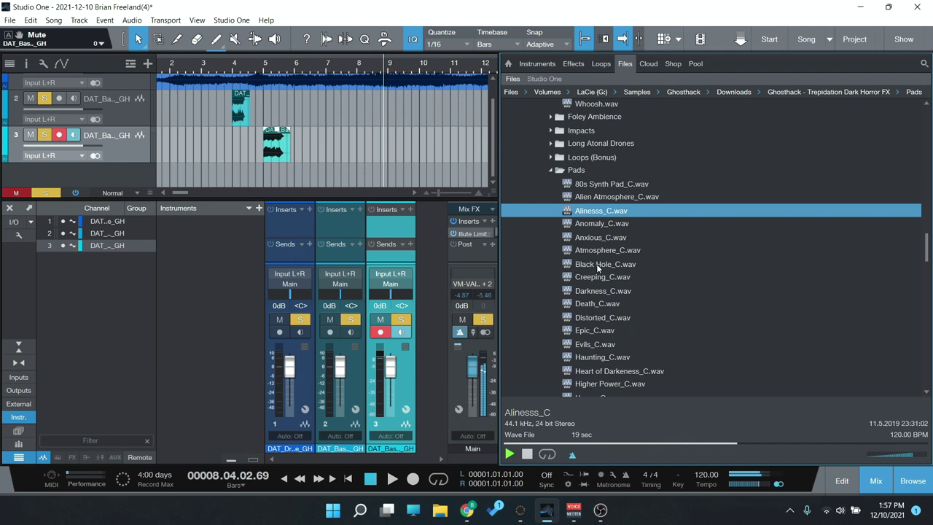
Audition the pad samples Black Hole_C.wav, Sci-Fi 1_C.wav and Strange Tension_C.wav.
click(596, 264)
scroll(597, 263, down, 3)
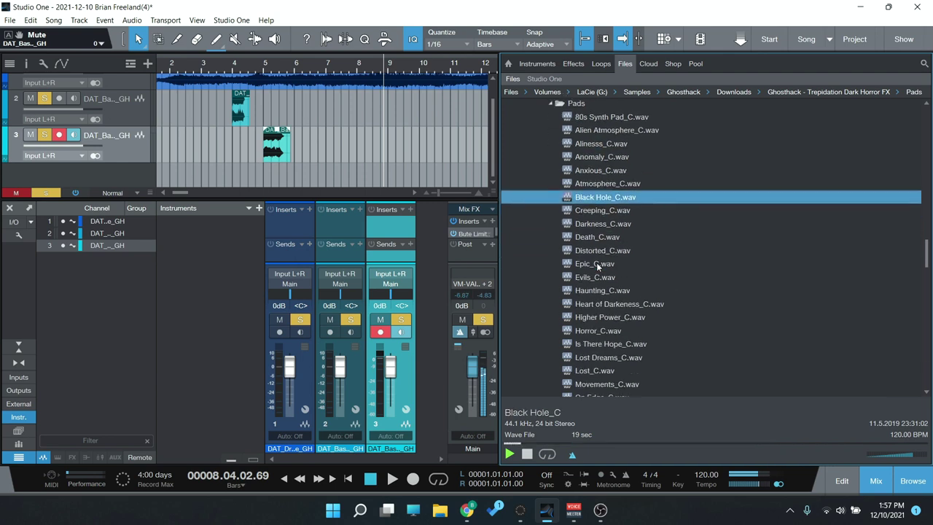
scroll(596, 266, down, 3)
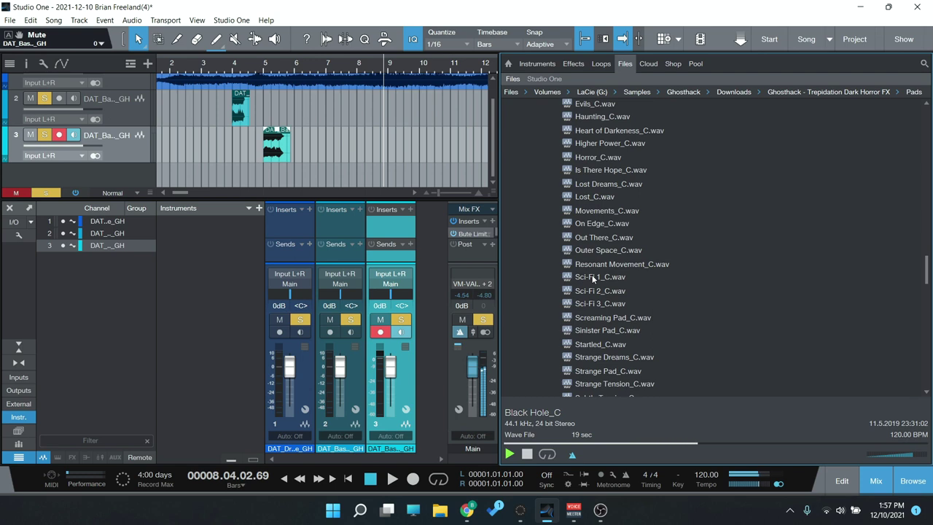
click(594, 278)
scroll(594, 277, down, 2)
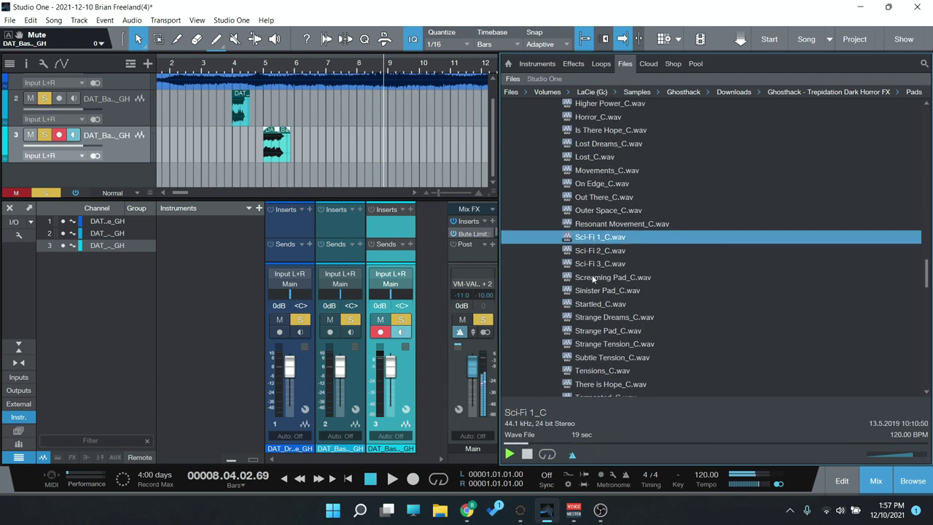
scroll(594, 278, down, 1)
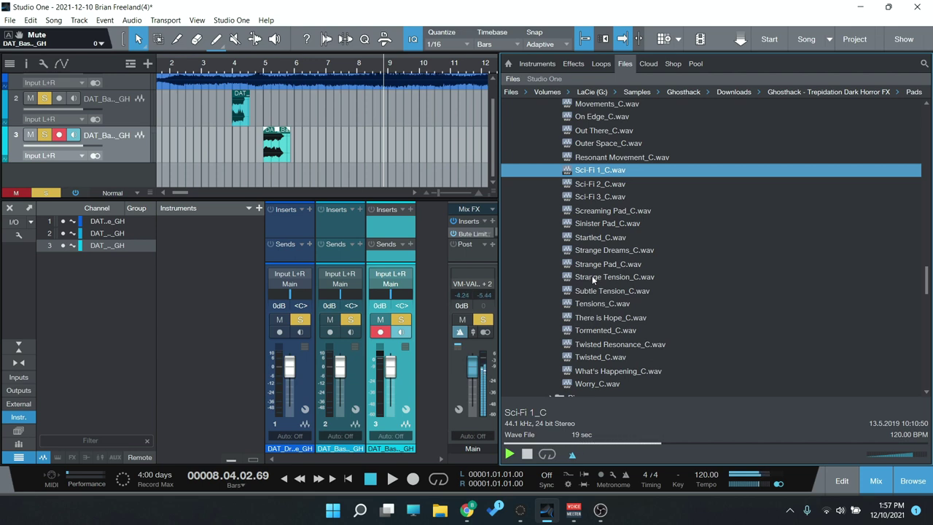
click(592, 277)
Open the Risers folder of Trepidation Dark Horror FX and audition Atonal Riser 3.wav.
scroll(592, 274, down, 4)
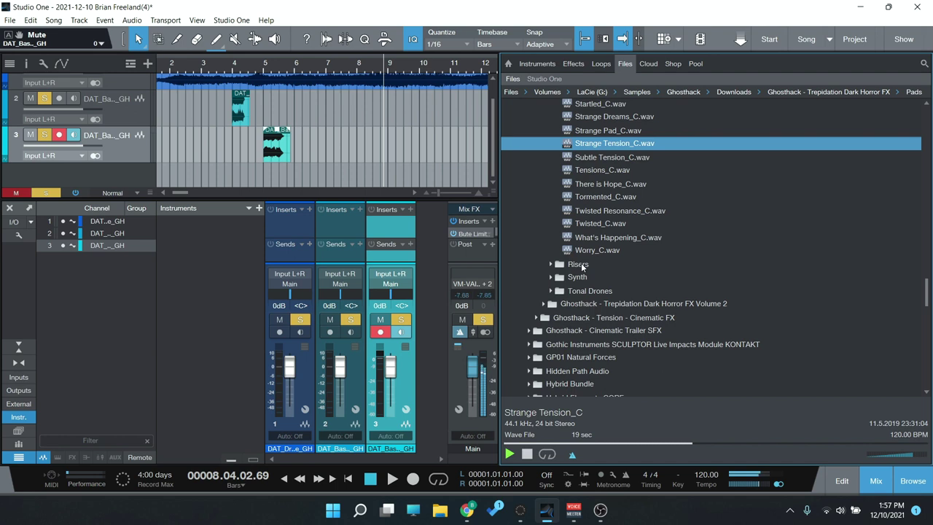
click(580, 264)
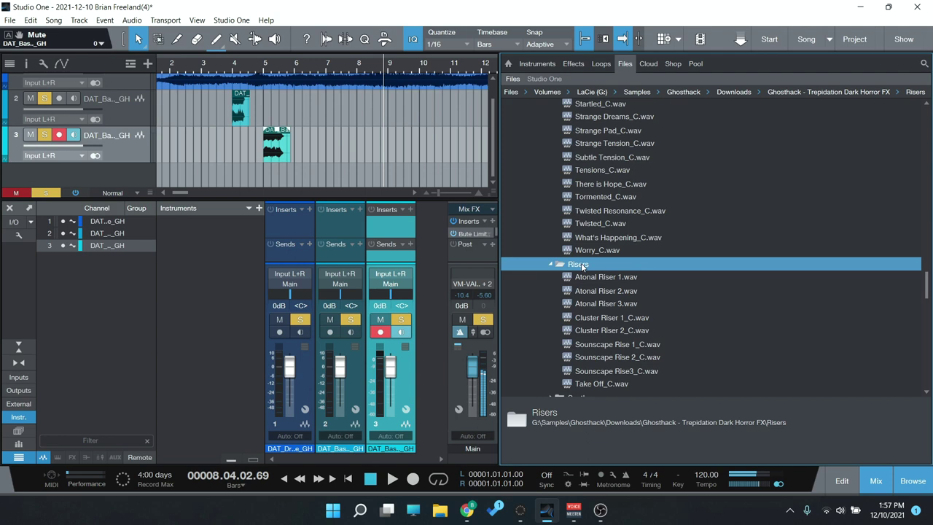
click(605, 304)
scroll(605, 302, down, 2)
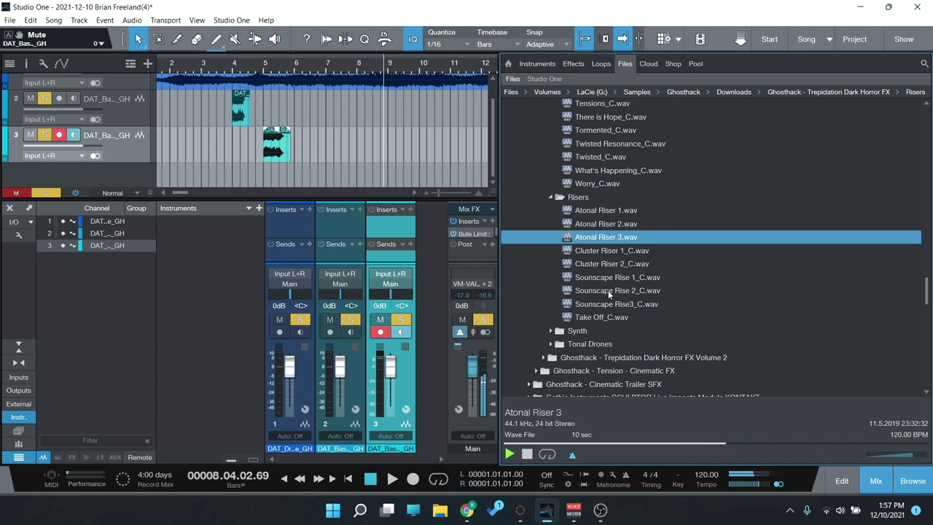
scroll(608, 290, down, 1)
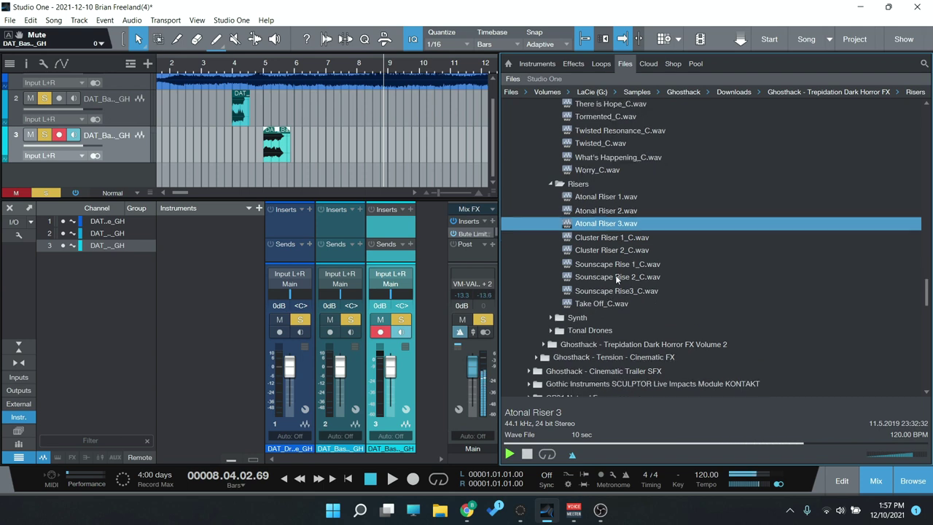
Open the Synth folder below Risers and audition Agitation_C.wav and Annihilation_C.wav.
scroll(614, 276, down, 2)
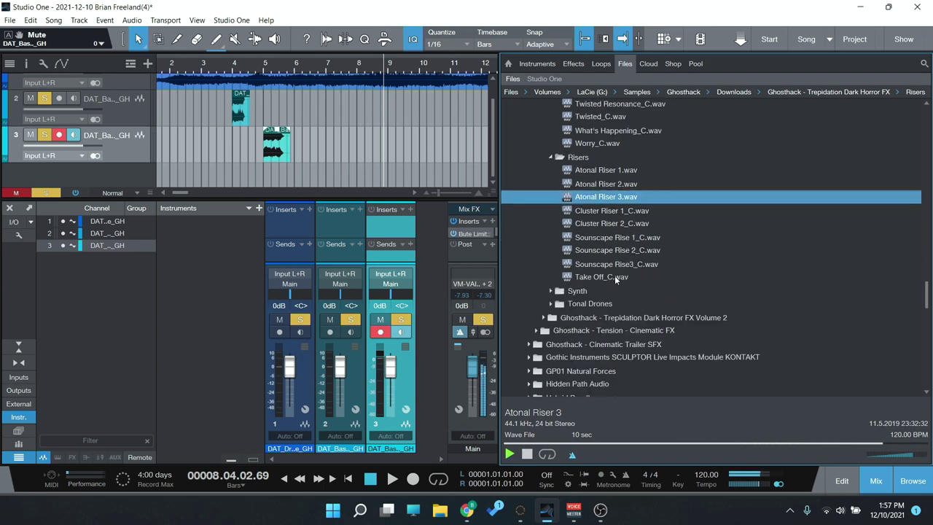
click(578, 292)
click(614, 333)
scroll(615, 328, down, 5)
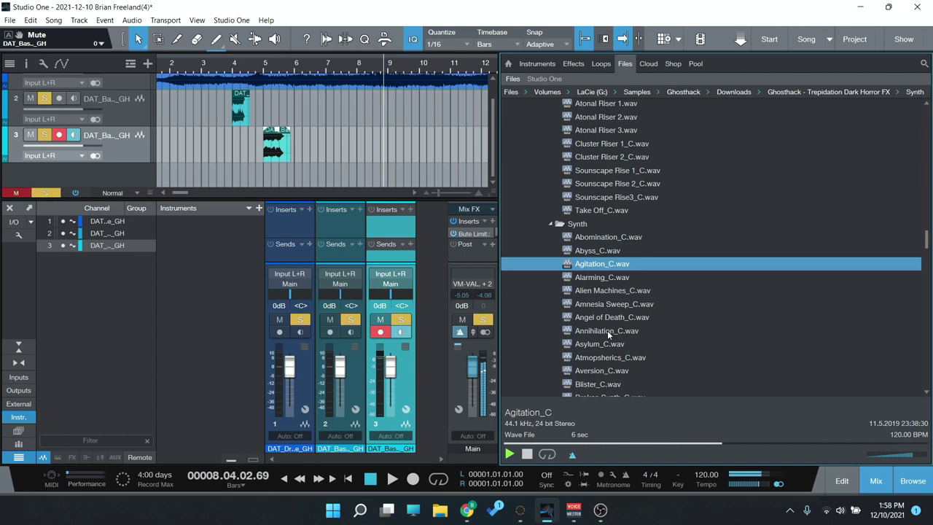
click(607, 330)
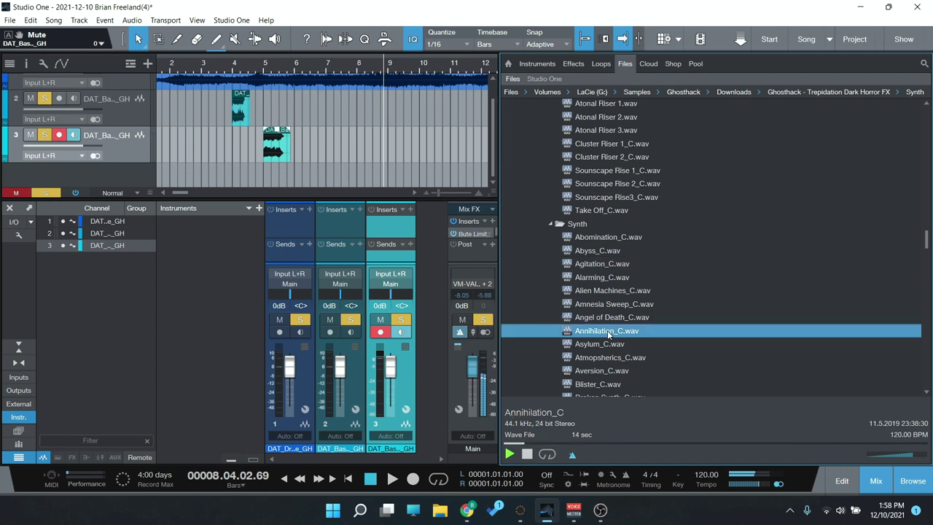
Audition the synth samples Broken Synth_C.wav and Darker_C.wav.
scroll(607, 330, down, 3)
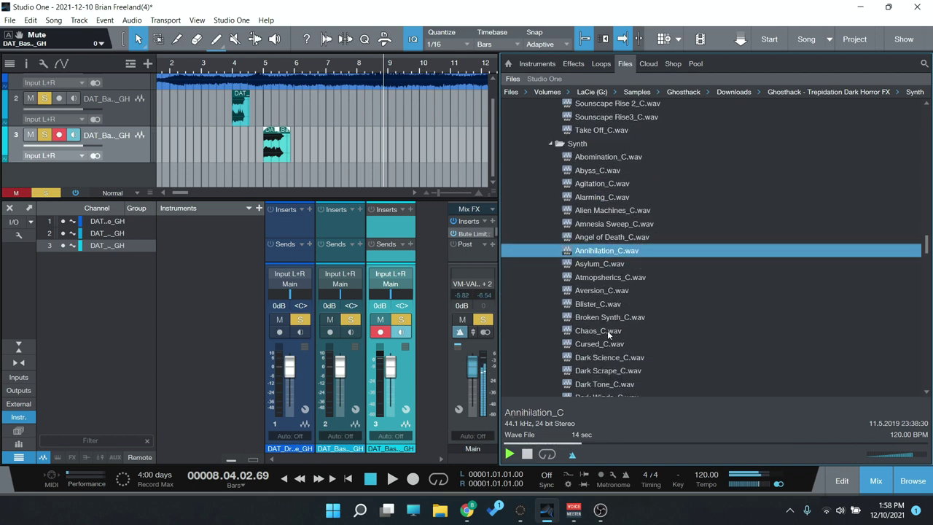
scroll(605, 330, down, 1)
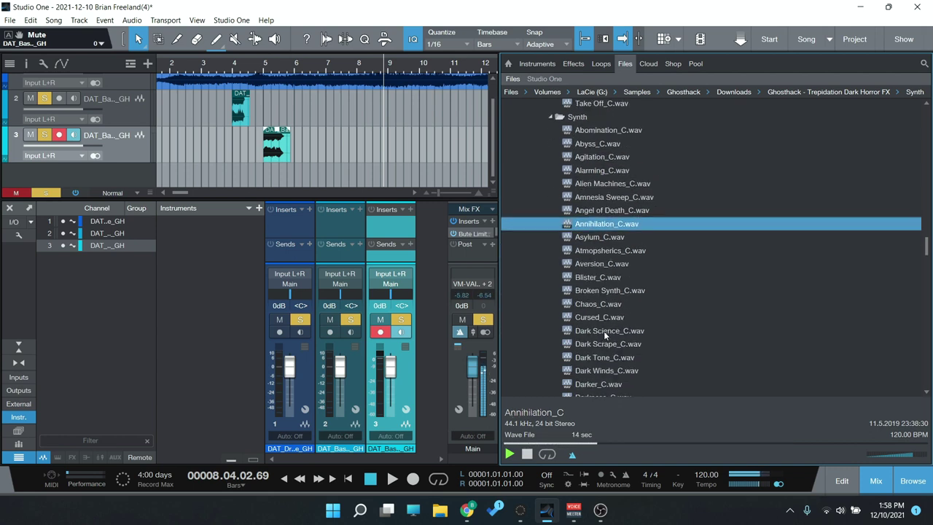
click(601, 290)
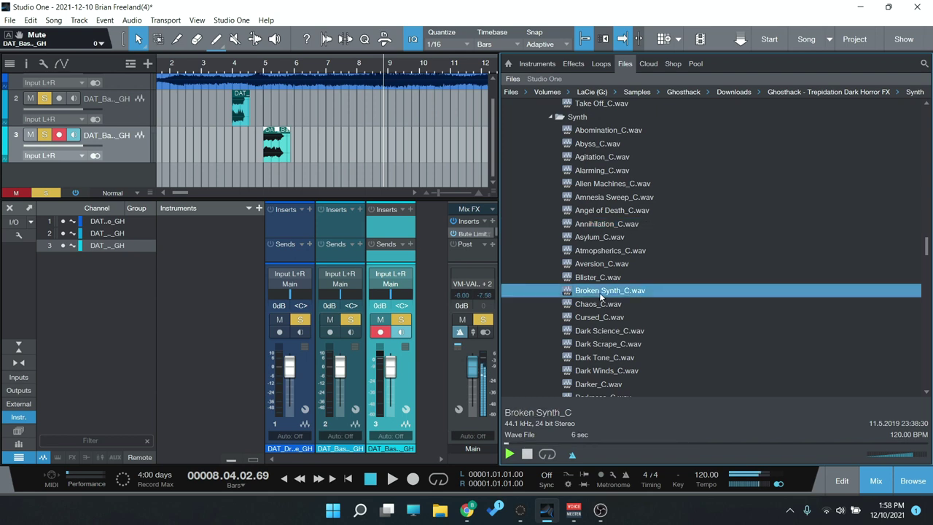
scroll(599, 292, down, 2)
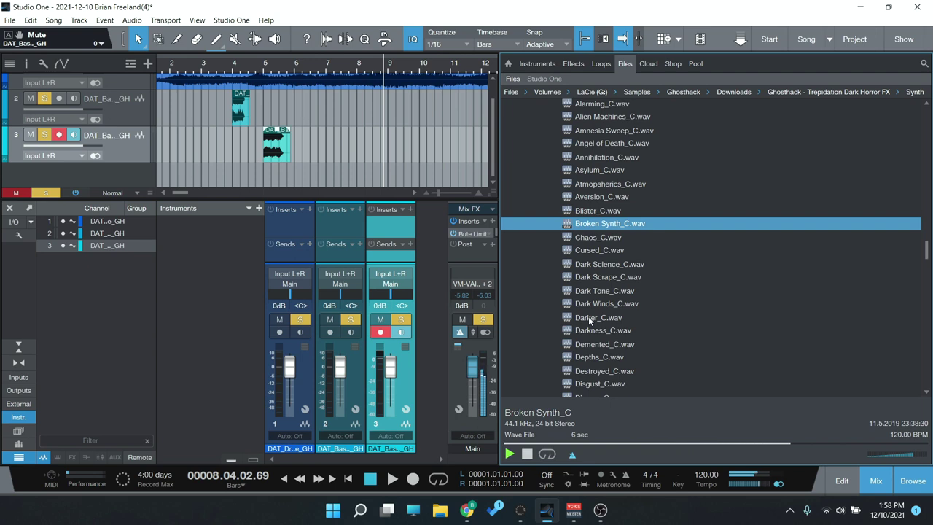
click(588, 316)
scroll(641, 307, down, 1)
Audition the synth samples Going Down_C.wav and Inhuman_C.wav.
scroll(653, 307, down, 6)
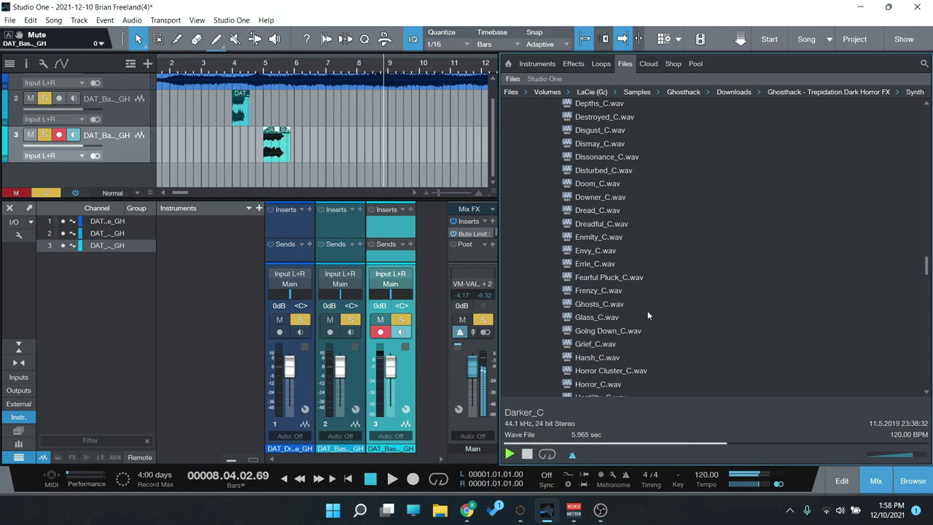
click(588, 332)
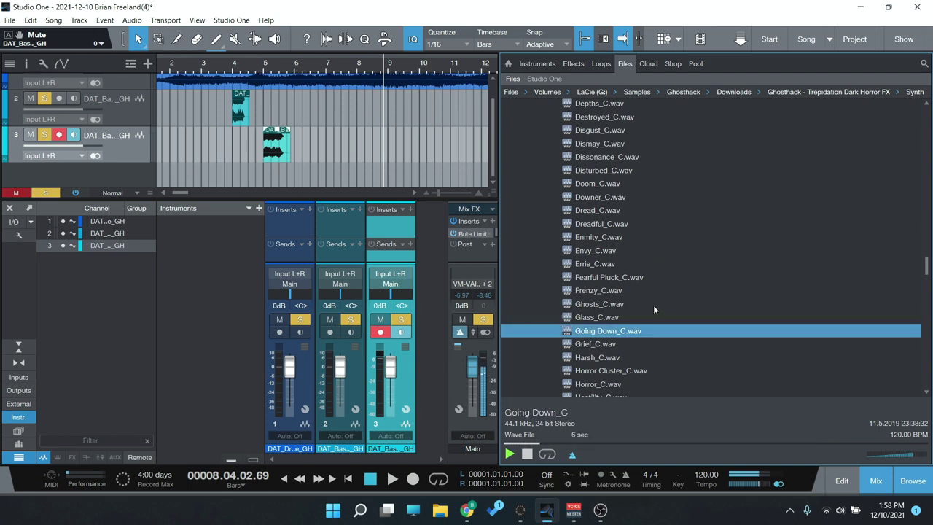
scroll(653, 306, down, 4)
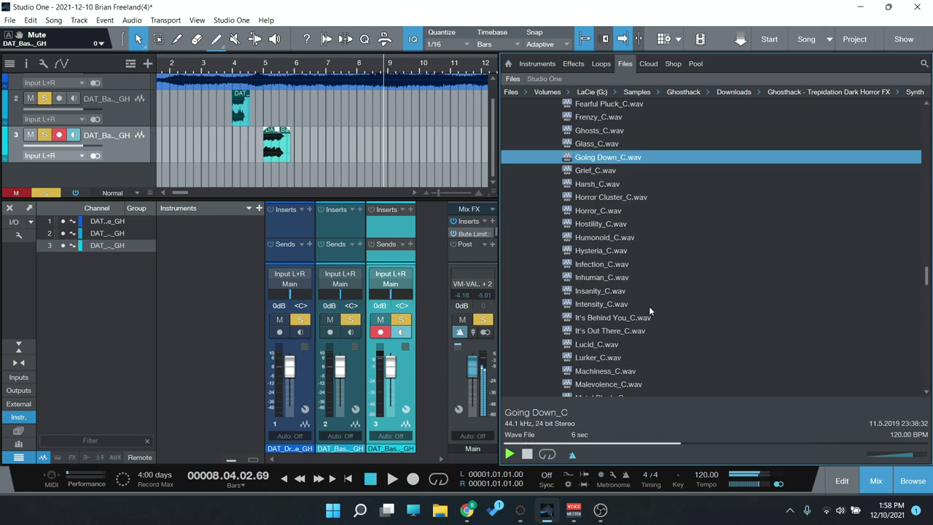
click(583, 282)
Audition the synth samples Percussive_C.wav and Resonant Scream_C.wav.
scroll(583, 282, down, 1)
scroll(583, 283, down, 2)
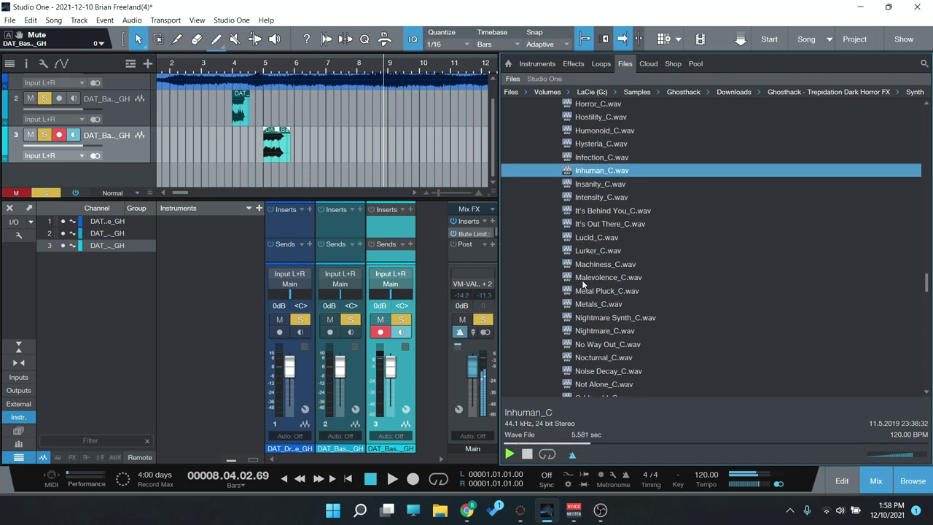
scroll(583, 285, down, 2)
scroll(582, 284, down, 2)
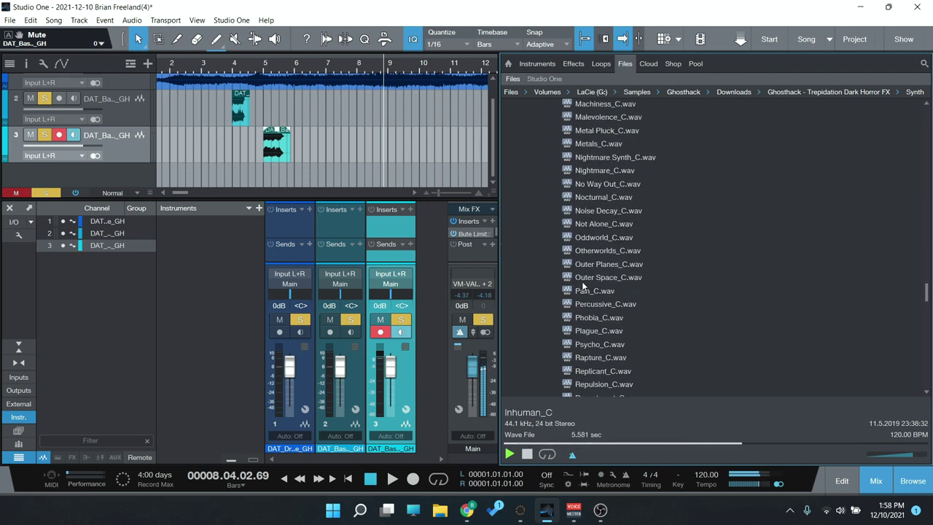
click(585, 305)
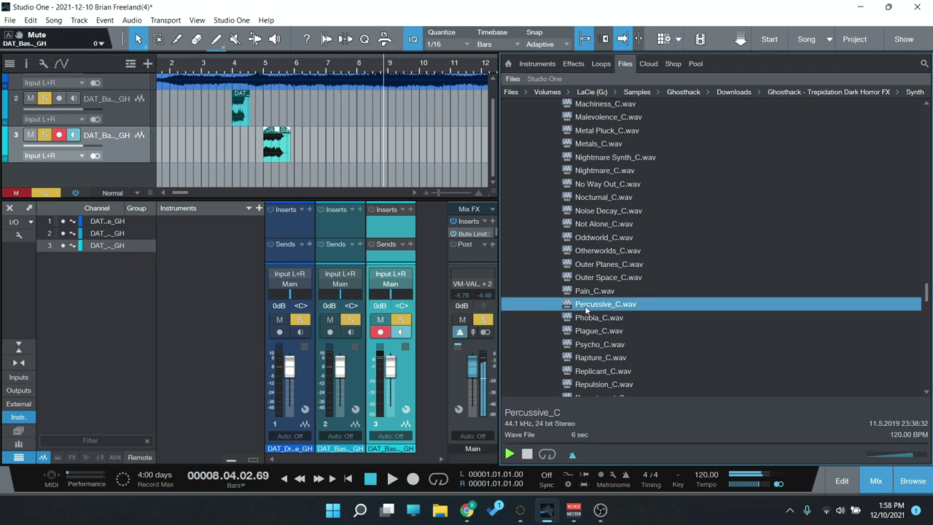
scroll(584, 305, down, 4)
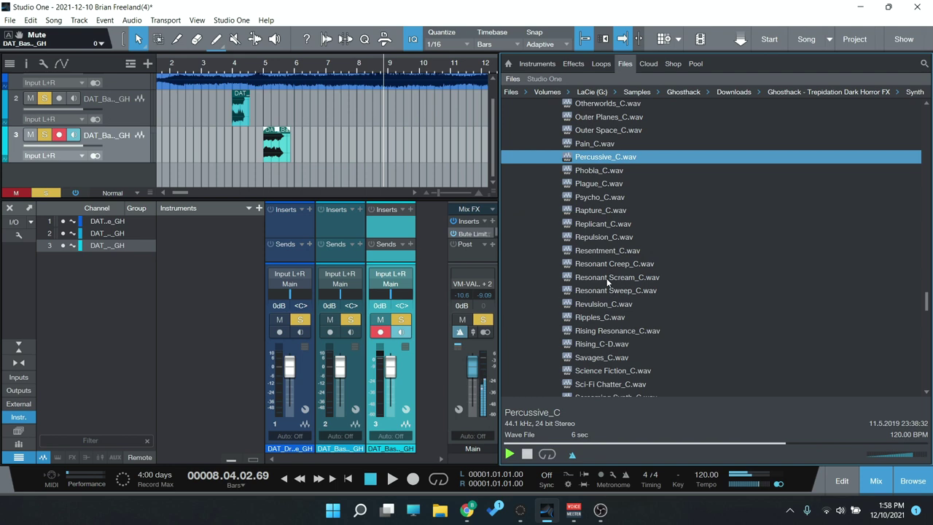
click(606, 278)
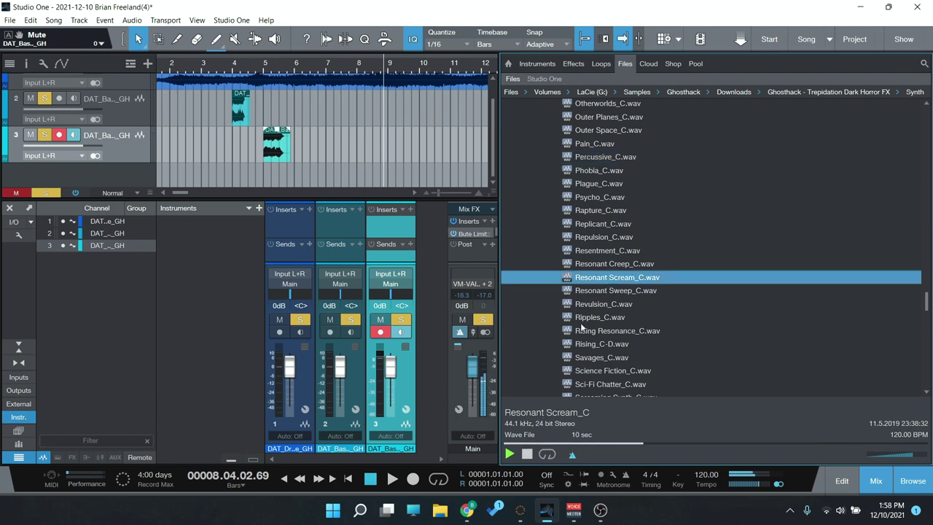
Open the Tonal Drones folder below the Synth samples and audition Abomination_C.wav.
scroll(580, 324, down, 5)
scroll(578, 328, down, 12)
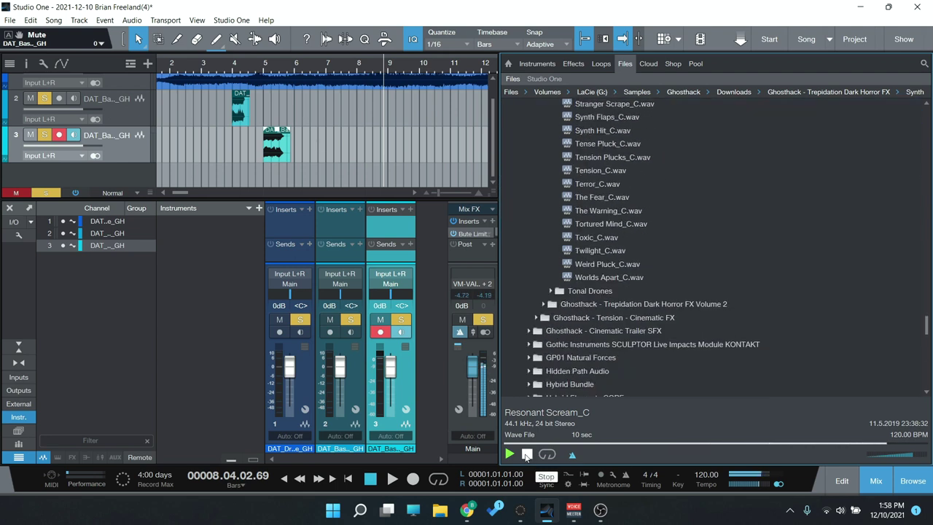
click(584, 290)
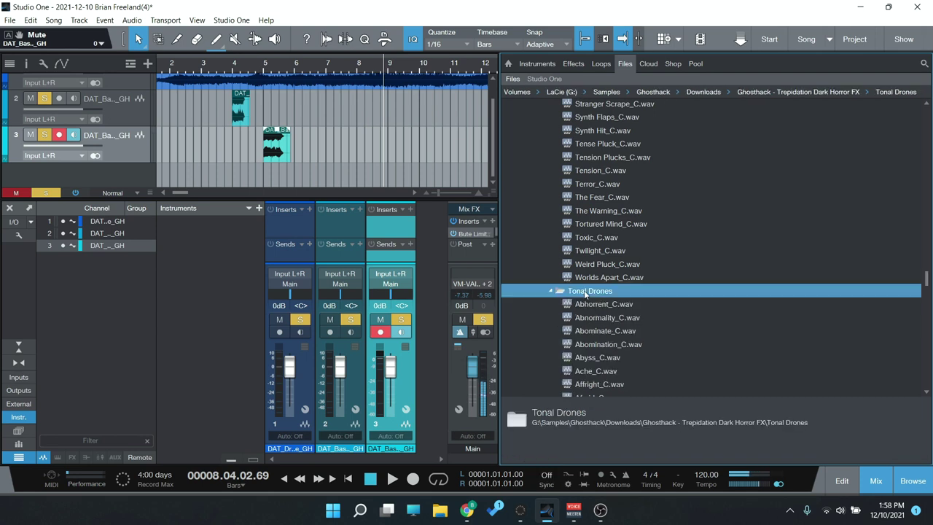
click(634, 346)
Step through the tonal drones one by one from Abyss_C.wav to Atrocities_C.wav and audition Atrocities_C.wav.
scroll(631, 349, down, 5)
scroll(628, 351, down, 3)
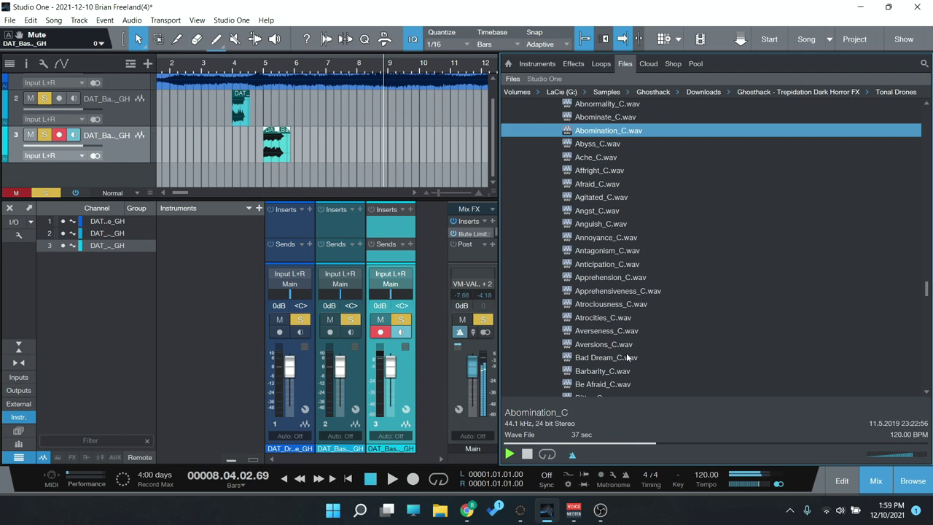
key(Down)
key(Down)
key(Down)
key(Down)
key(Down)
key(Down)
key(Down)
key(Down)
key(Down)
key(Down)
key(Down)
key(Down)
key(Down)
key(Down)
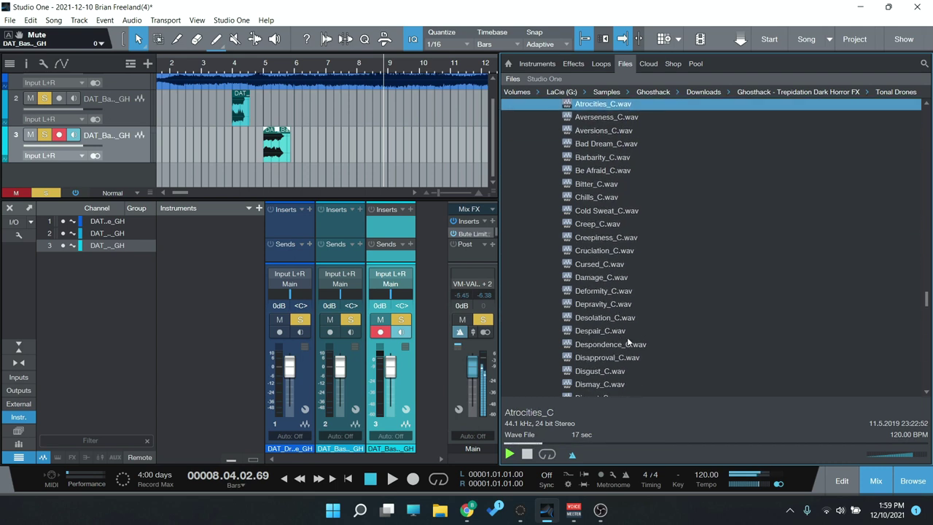
Audition the tonal drone samples Disrupt_C.wav and Rythmic Drone_C.wav.
scroll(628, 340, down, 2)
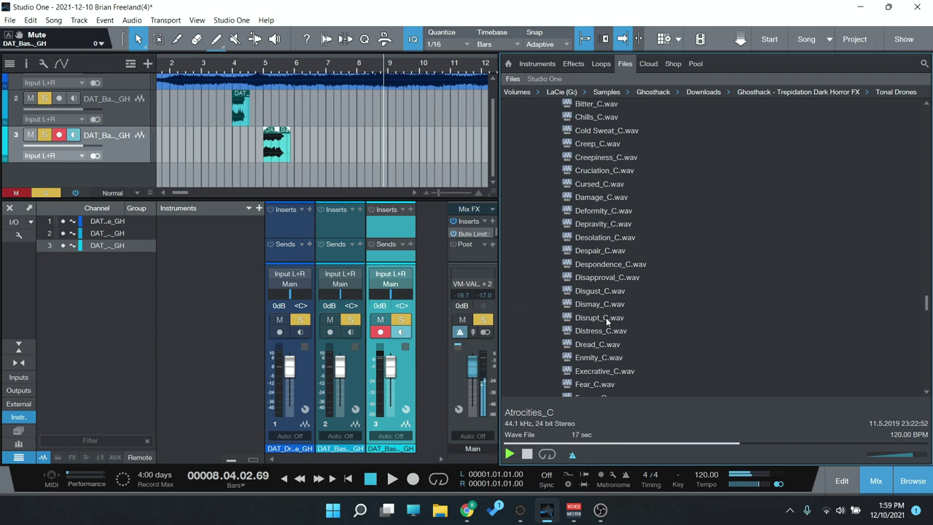
click(606, 317)
scroll(663, 350, down, 4)
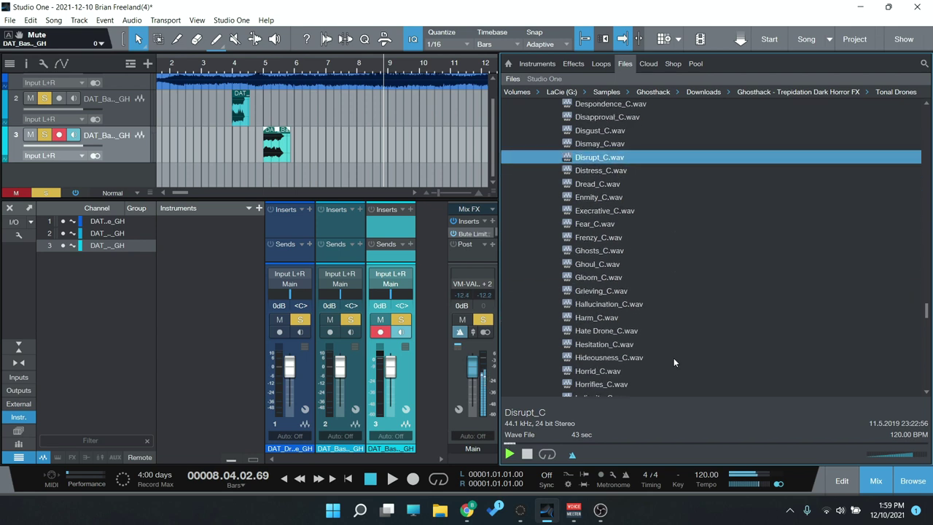
scroll(673, 358, down, 10)
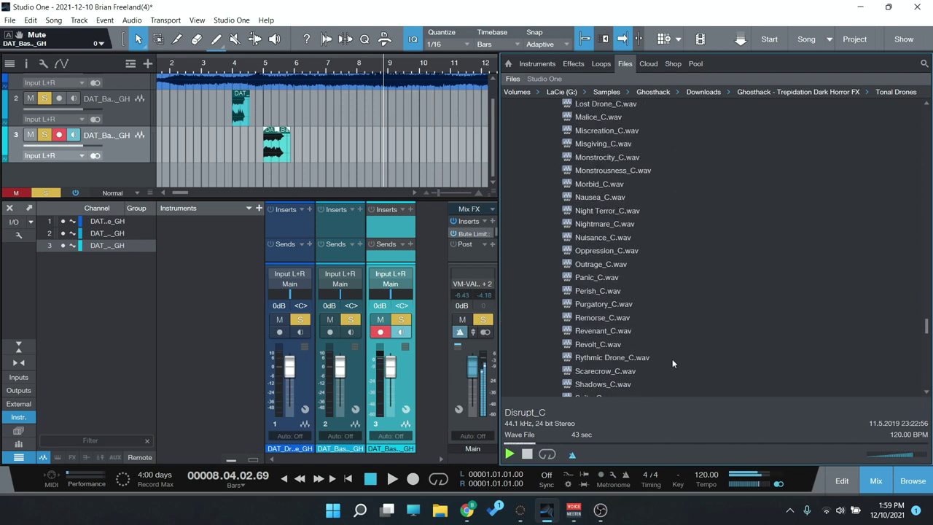
scroll(672, 359, down, 2)
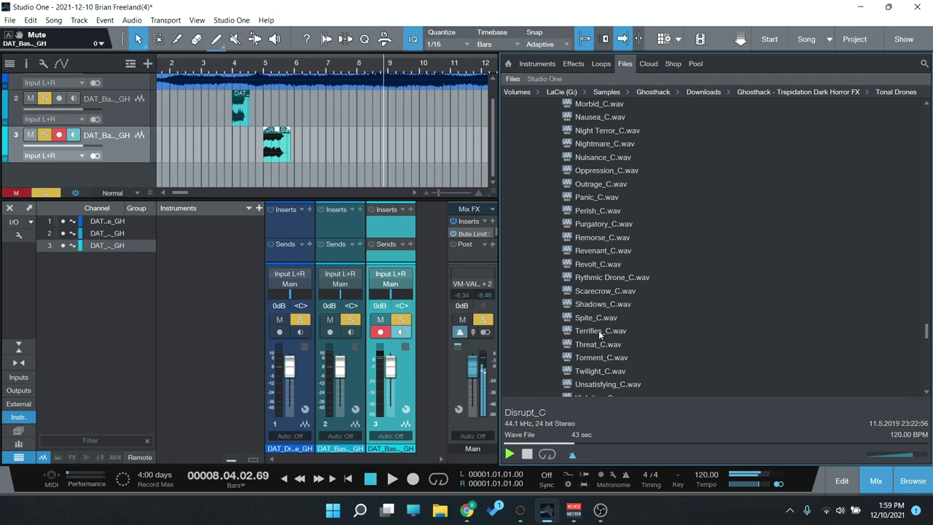
click(601, 277)
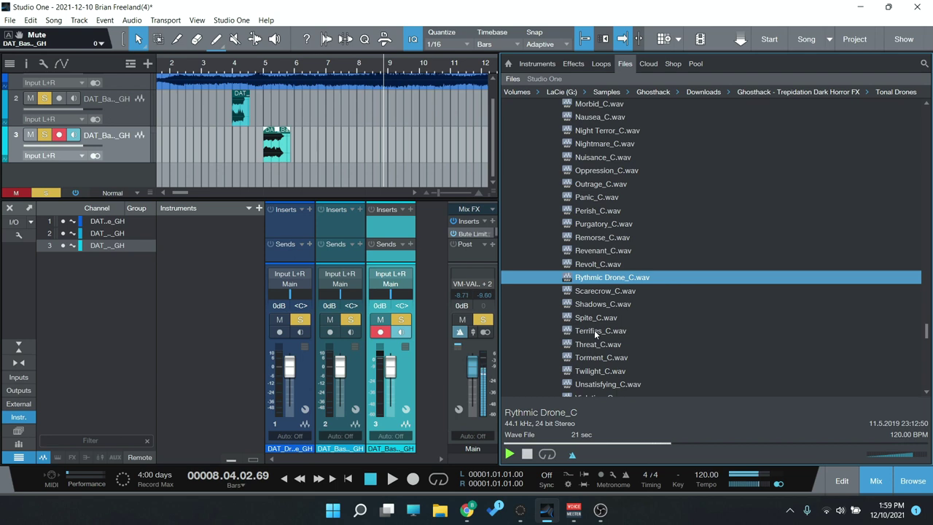
Audition the tonal drone Terrifies_C.wav and stop its preview playback.
click(594, 329)
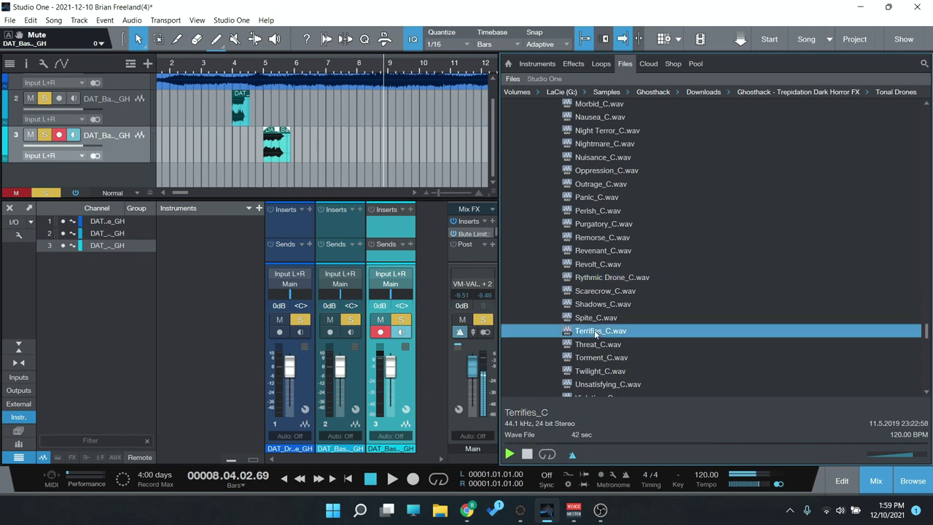
scroll(644, 354, down, 3)
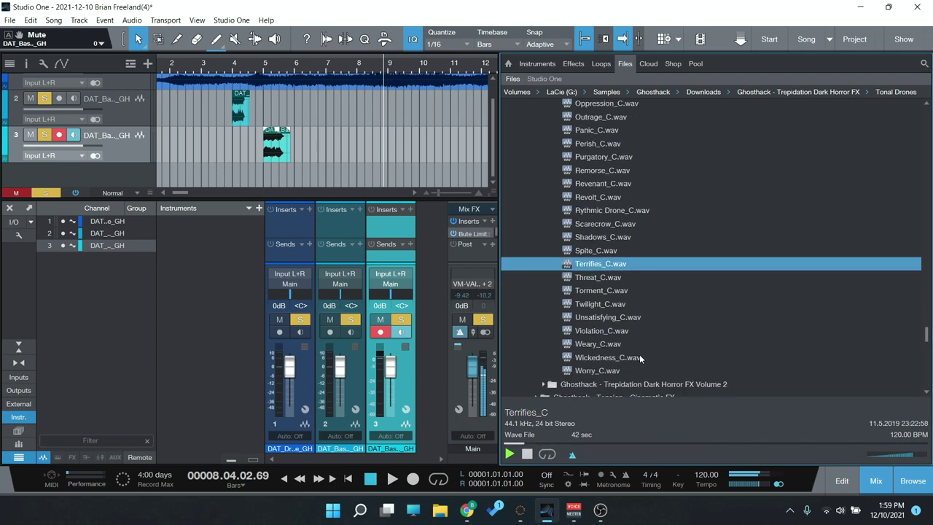
scroll(639, 354, down, 2)
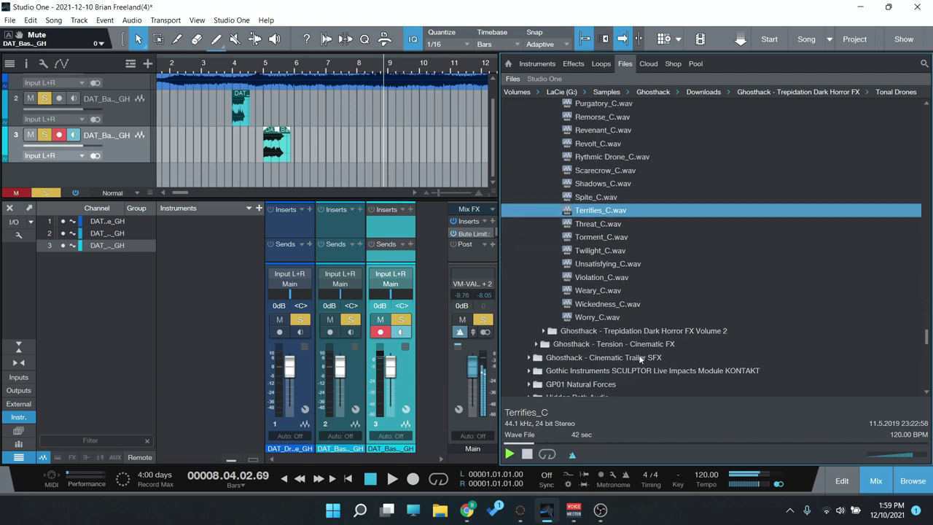
click(527, 455)
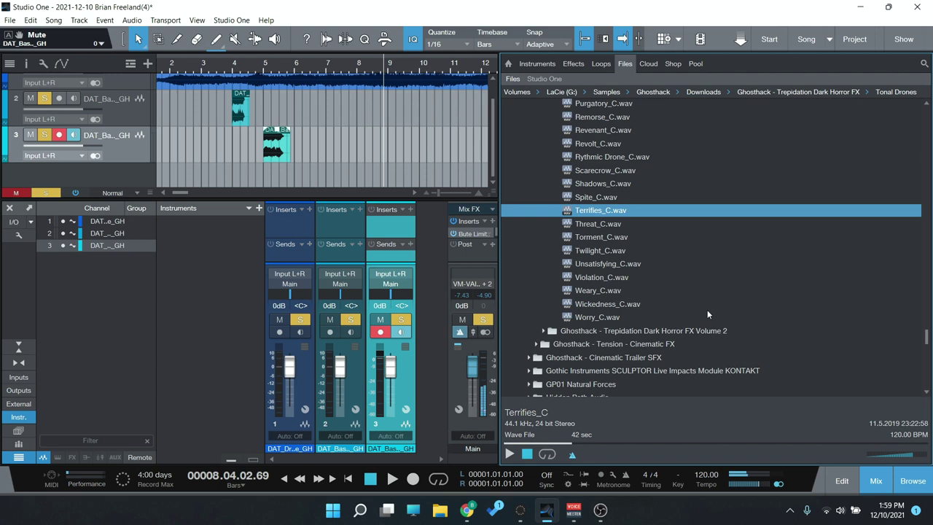
Expand the Ghosthack - Trepidation Dark Horror FX Volume 2 folder below the tonal drones.
scroll(631, 254, up, 5)
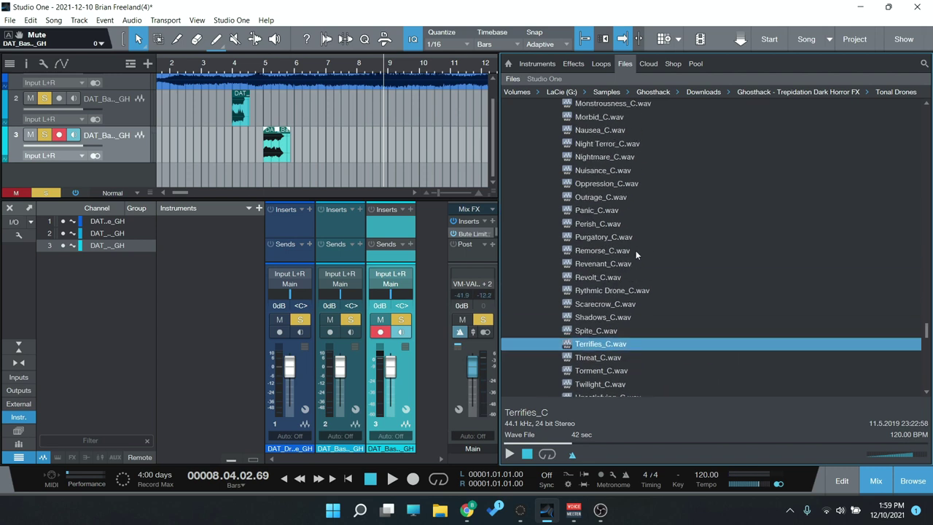
scroll(635, 254, down, 4)
scroll(634, 255, down, 3)
double_click(618, 267)
scroll(693, 269, down, 3)
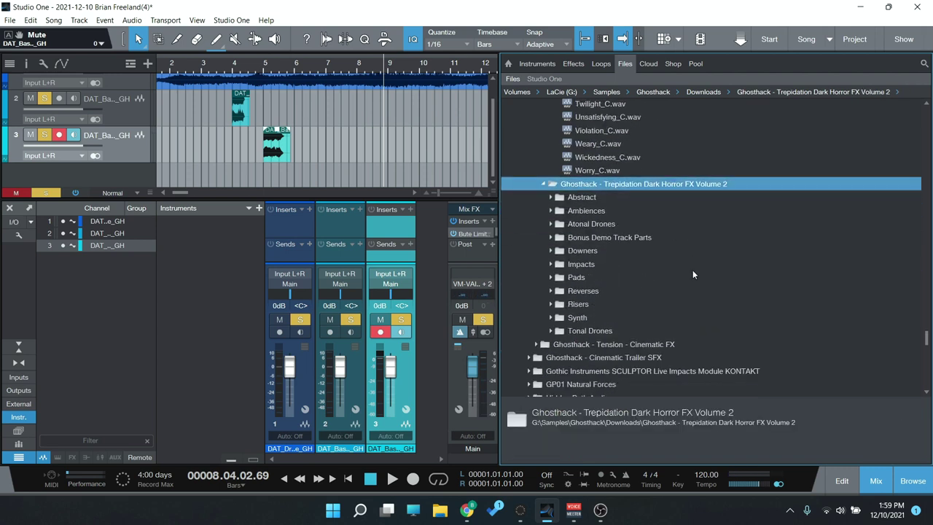
Open the Short Ambiences subfolder of the Volume 2 Ambiences folder and audition Ambience (10).wav.
scroll(696, 265, up, 1)
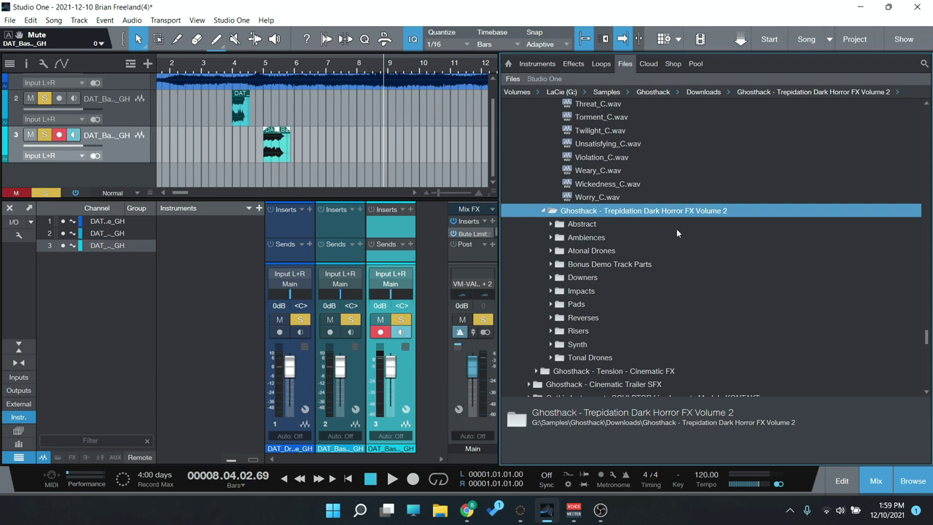
double_click(593, 241)
double_click(595, 265)
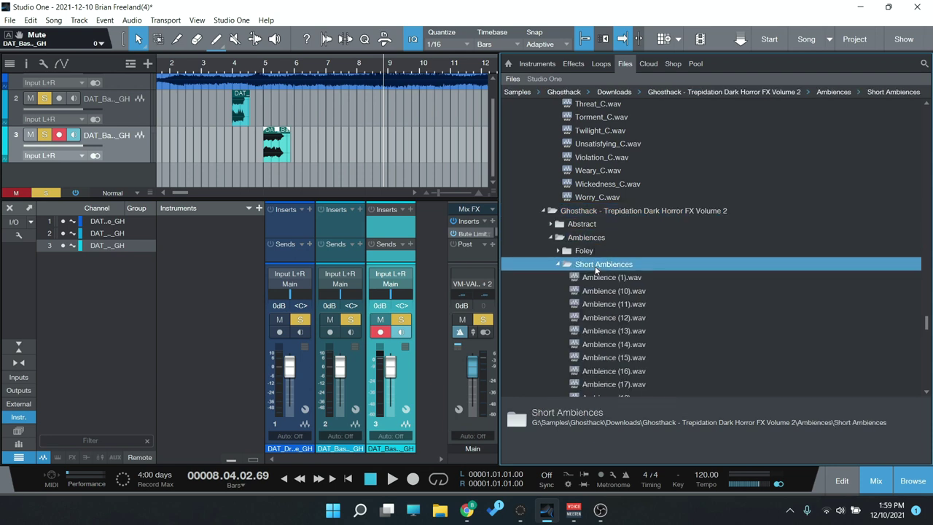
click(596, 293)
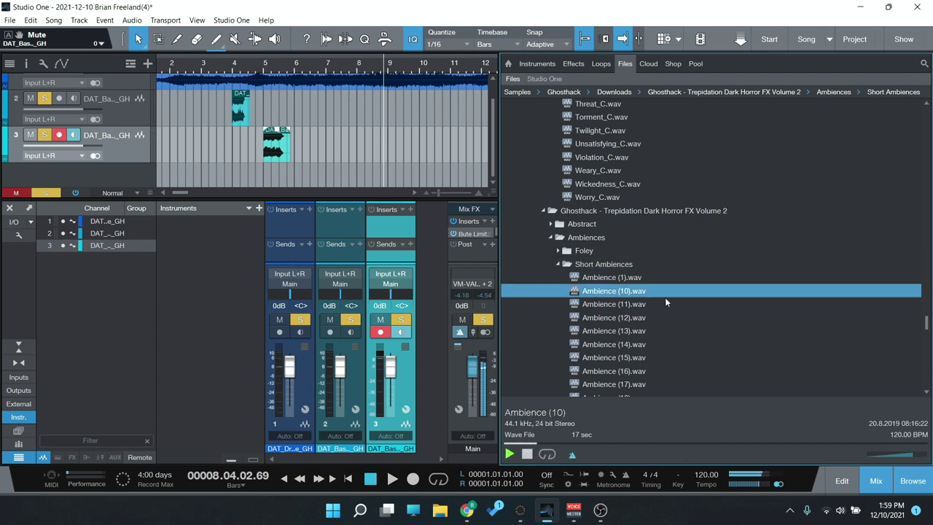
Audition the short ambience samples Ambience (21).wav and Breathe (5).wav.
scroll(664, 297, down, 3)
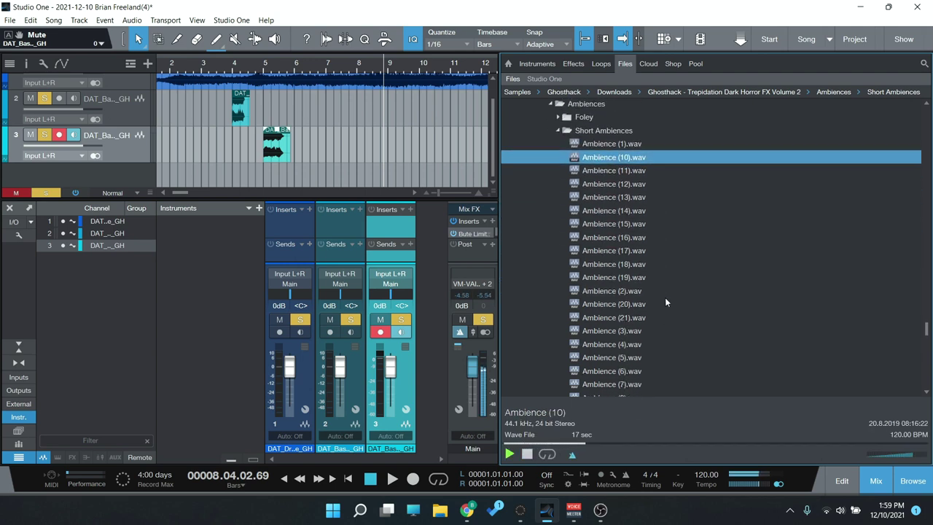
click(599, 318)
scroll(600, 315, down, 3)
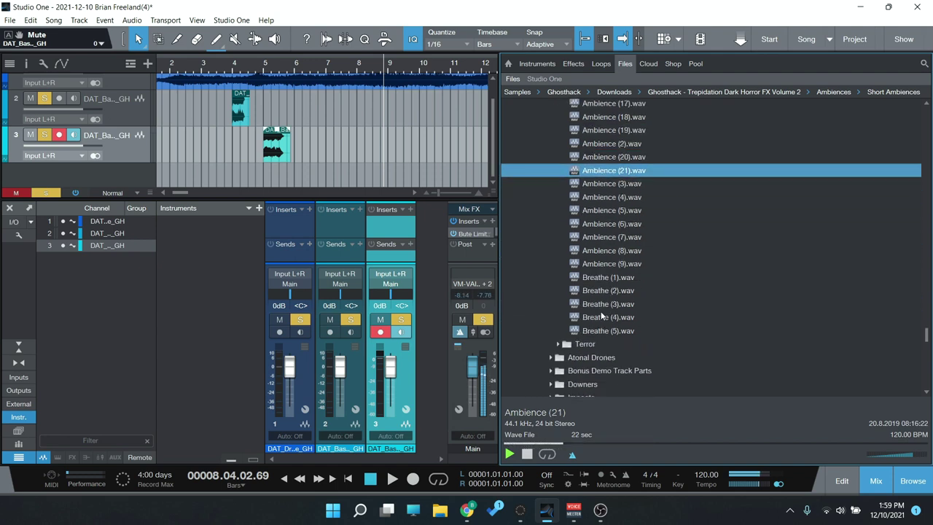
scroll(612, 303, down, 1)
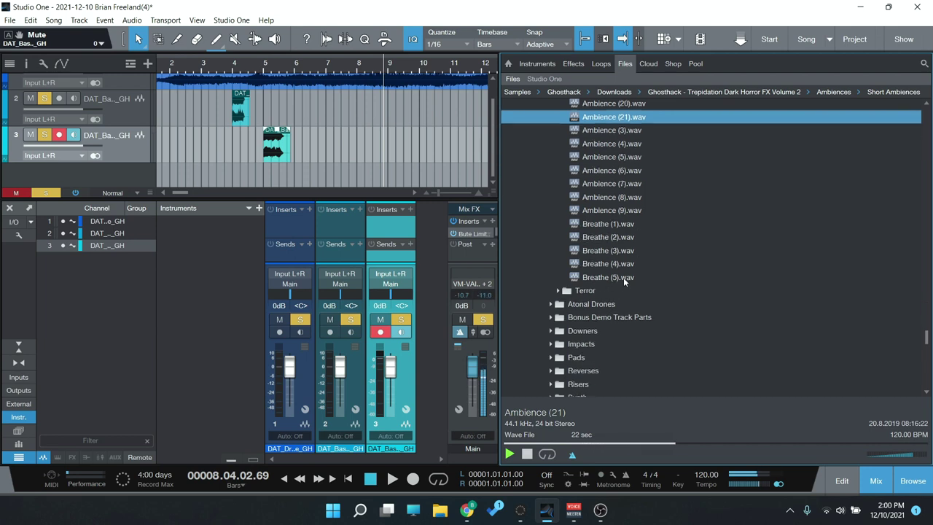
click(623, 276)
scroll(667, 266, down, 1)
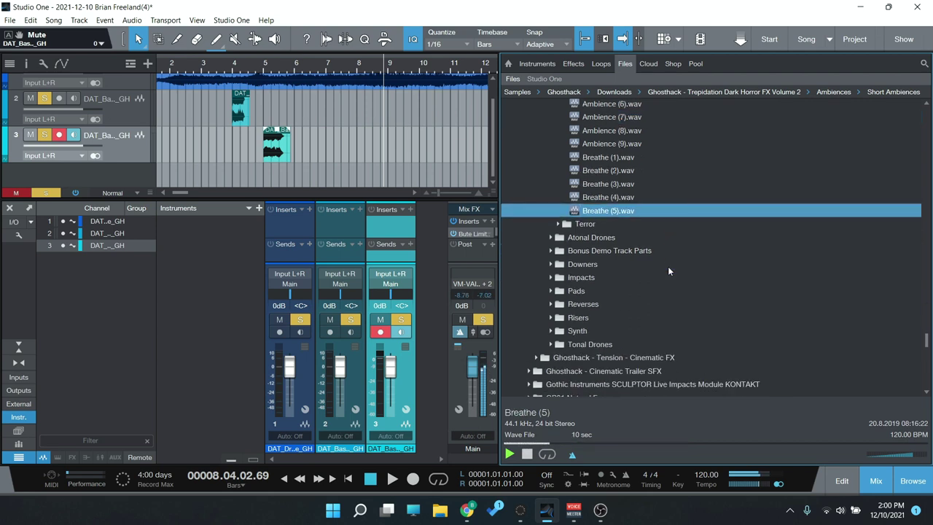
Open the Volume 2 Downers folder and audition Downer 3.wav, Downer 6.wav and Downer 1.wav.
scroll(667, 266, down, 1)
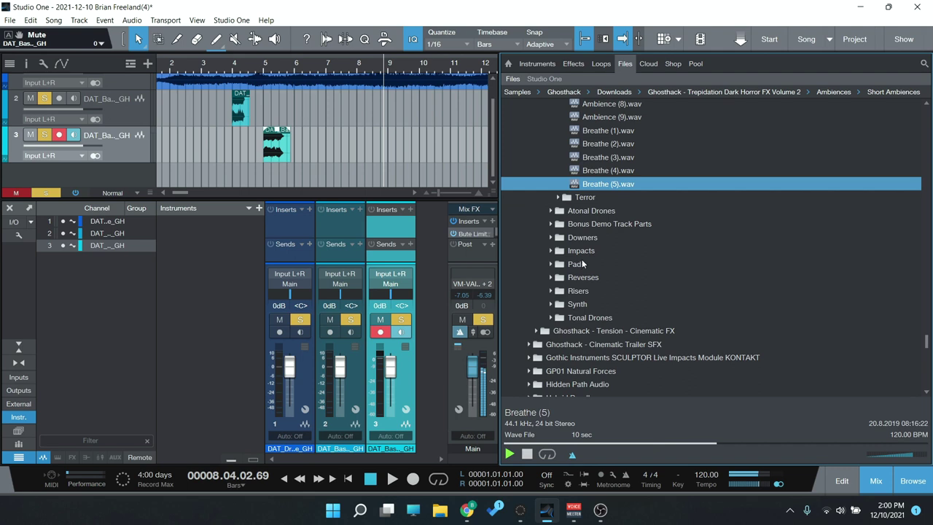
double_click(591, 239)
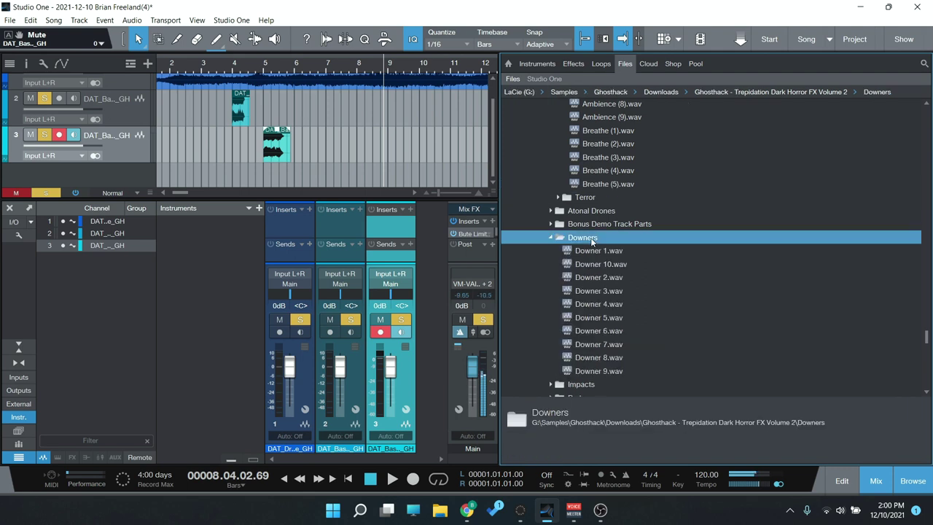
click(601, 294)
click(610, 331)
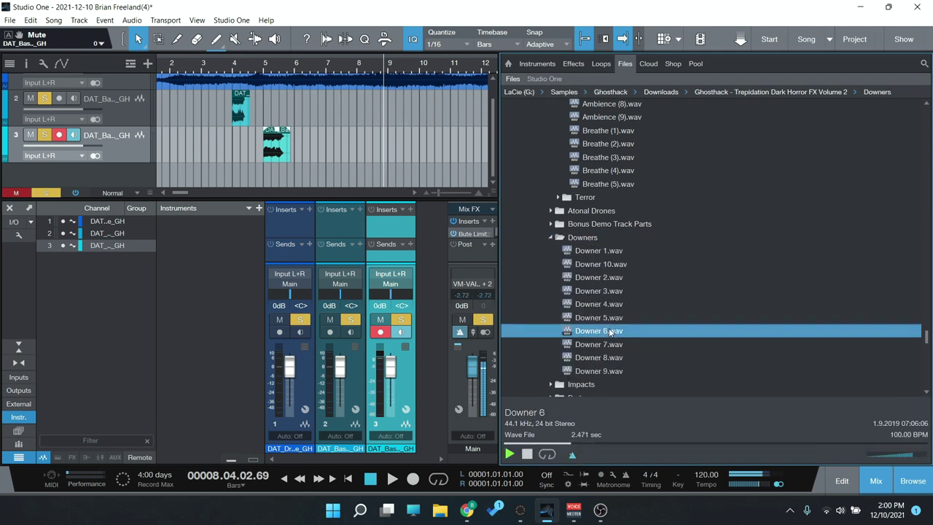
click(605, 252)
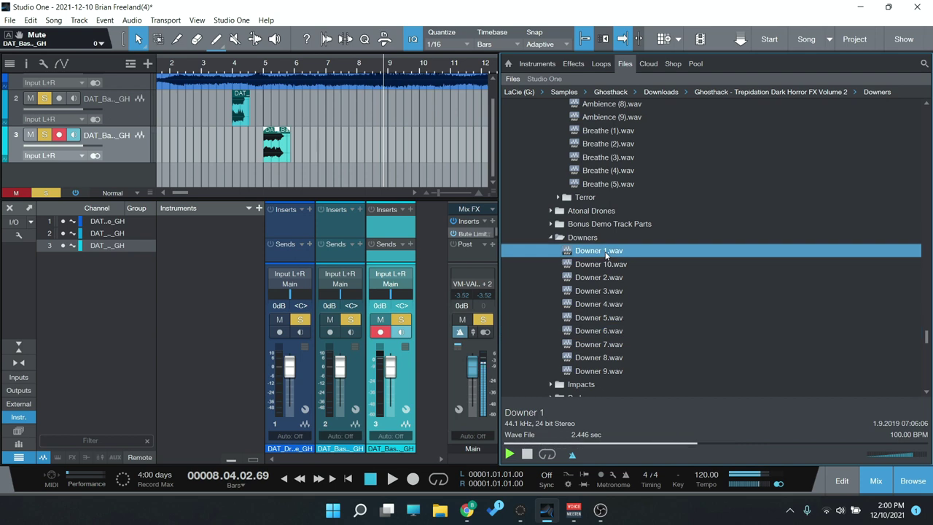
Open the Volume 2 Impacts folder and audition Hit 2.wav.
scroll(605, 254, down, 2)
double_click(581, 317)
click(590, 343)
Audition the impact samples in order from Impact (13).wav to Impact (18).wav.
scroll(608, 337, down, 2)
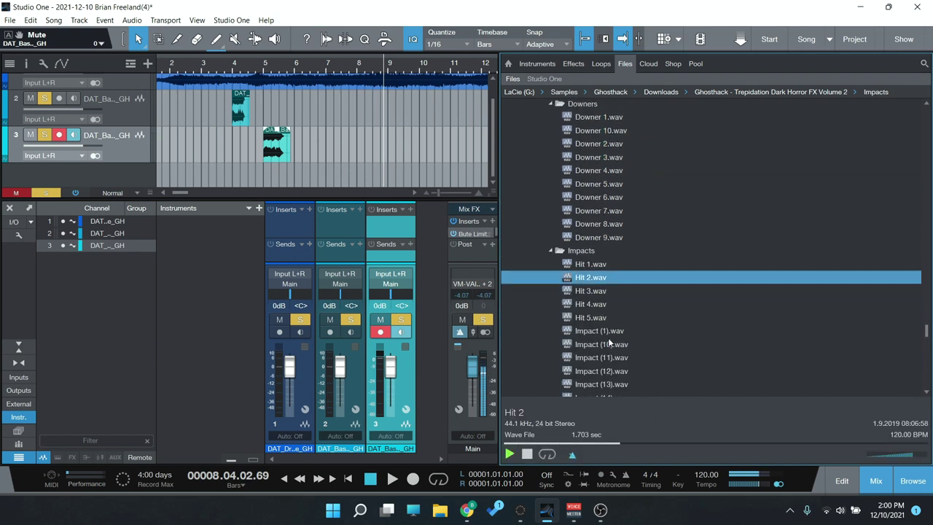
scroll(608, 337, down, 2)
click(610, 317)
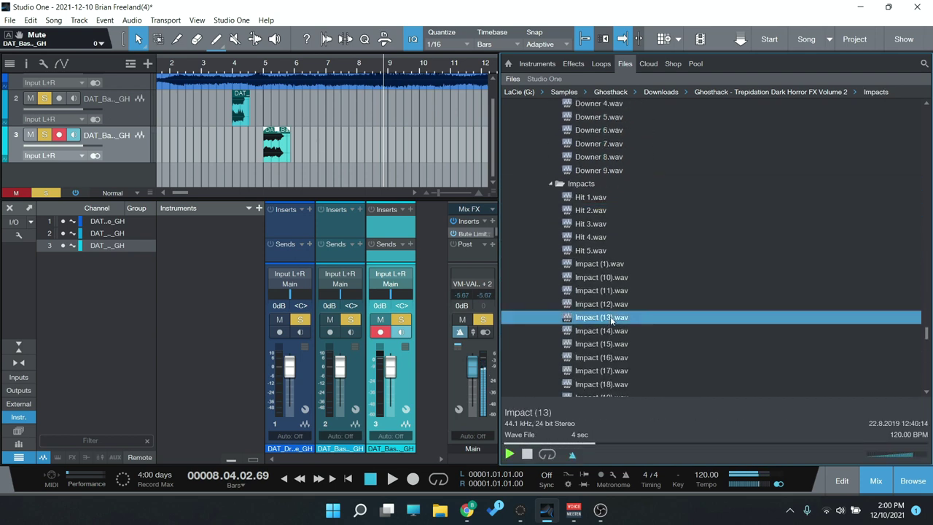
key(Down)
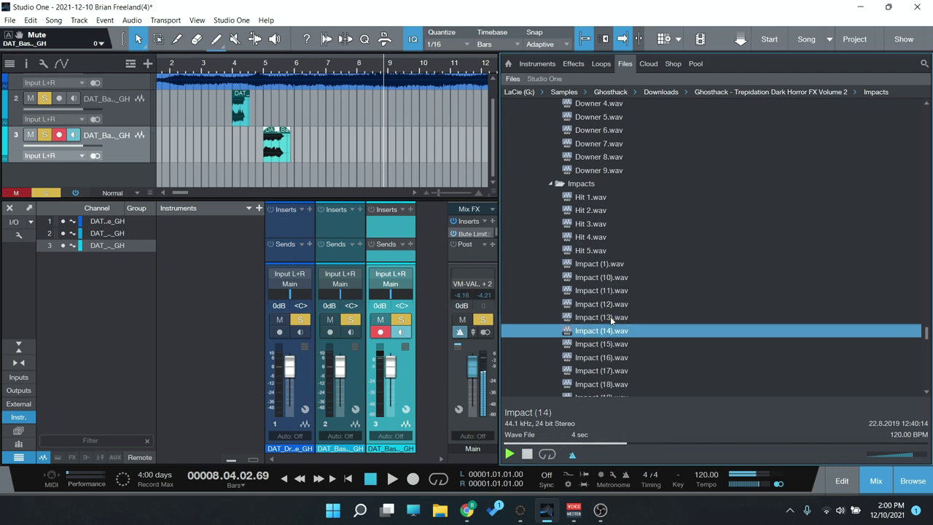
key(Down)
key(Down)
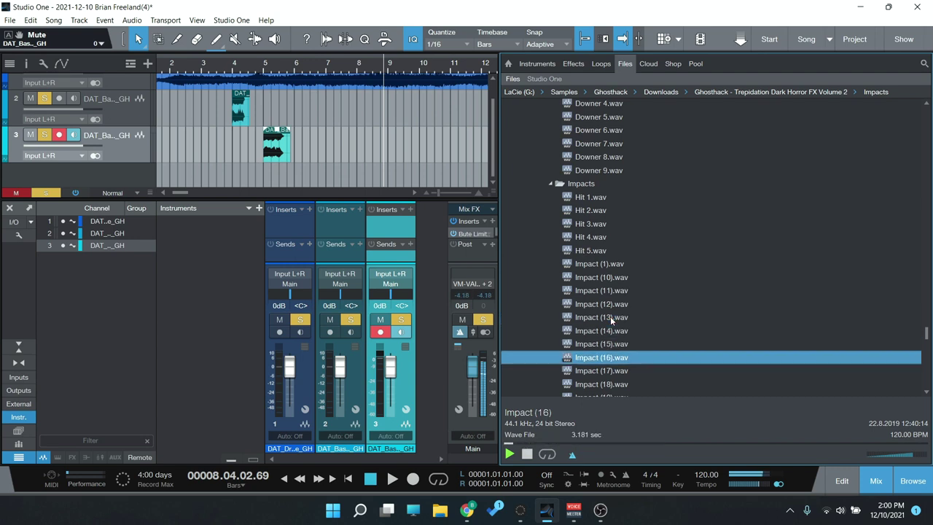
key(Down)
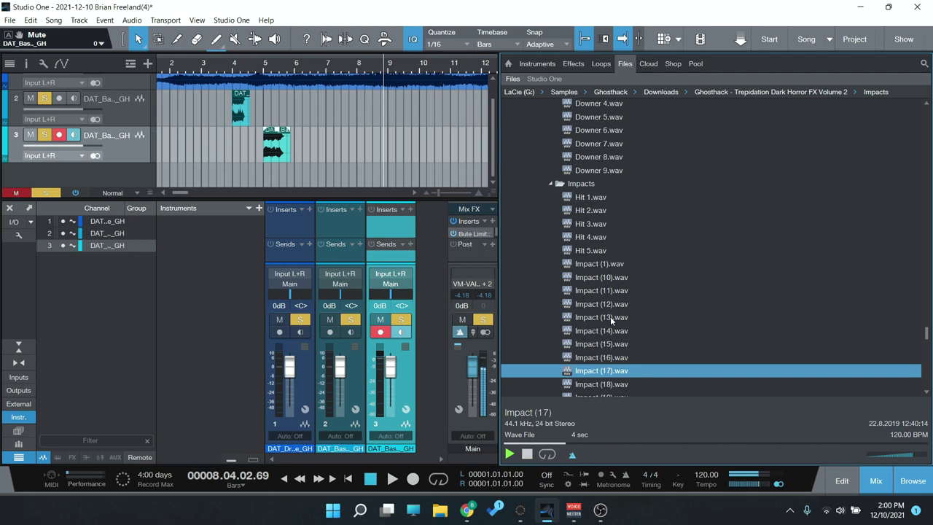
key(Down)
Open the Volume 2 Pads folder, audition Antipathy_C.wav and browse the pad samples below it.
scroll(677, 264, down, 7)
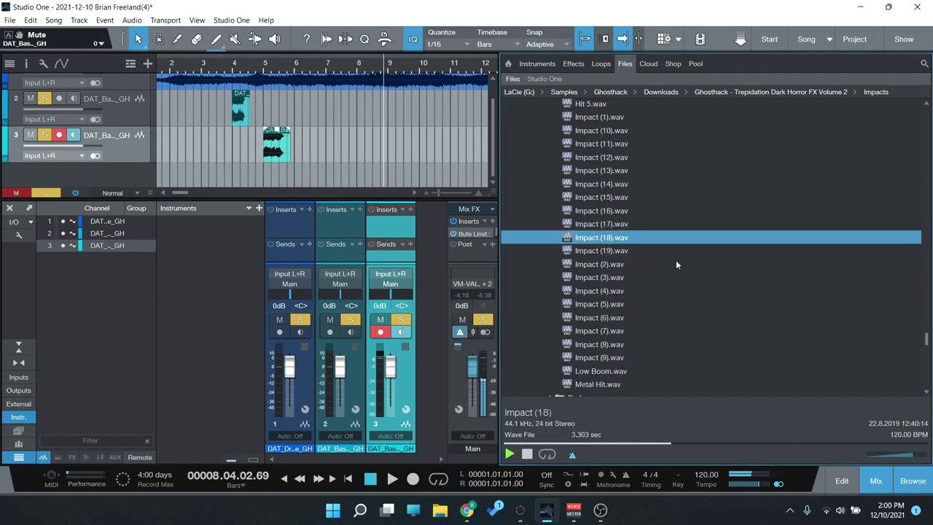
click(576, 264)
click(656, 331)
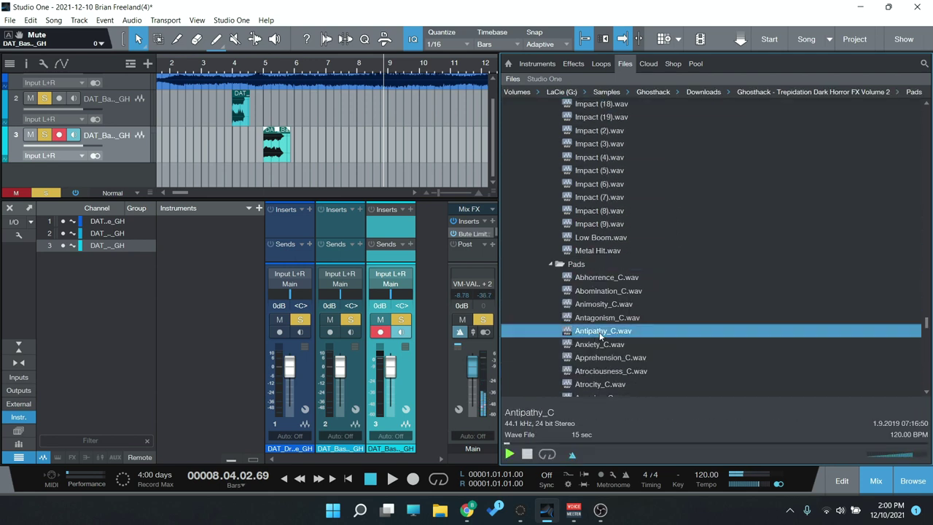
scroll(656, 321, down, 2)
scroll(656, 321, down, 6)
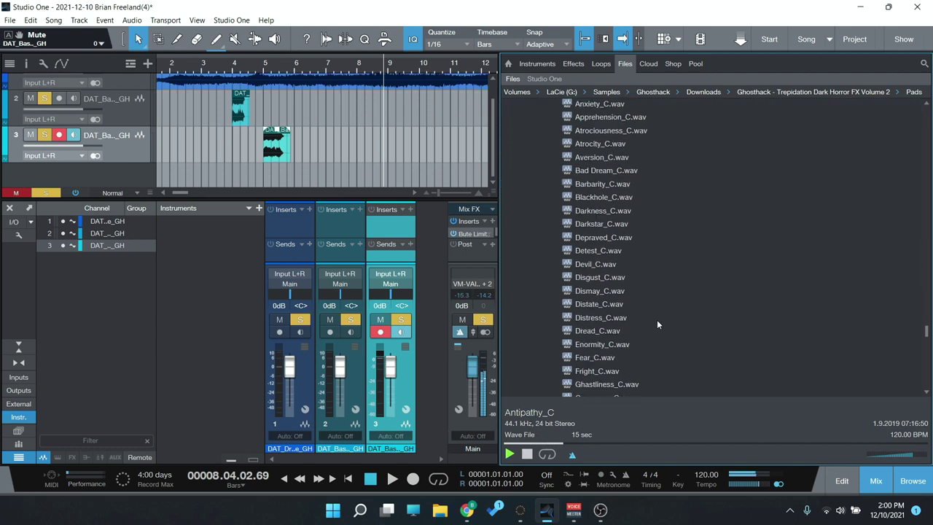
scroll(656, 321, down, 3)
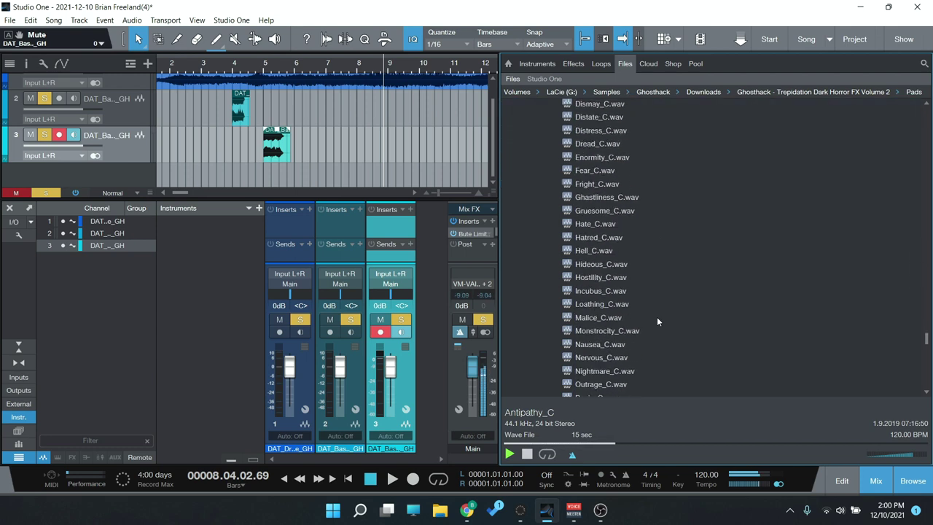
Audition Nightmare_C.wav in the Volume 2 Pads folder and browse the remaining pad samples.
scroll(657, 321, down, 1)
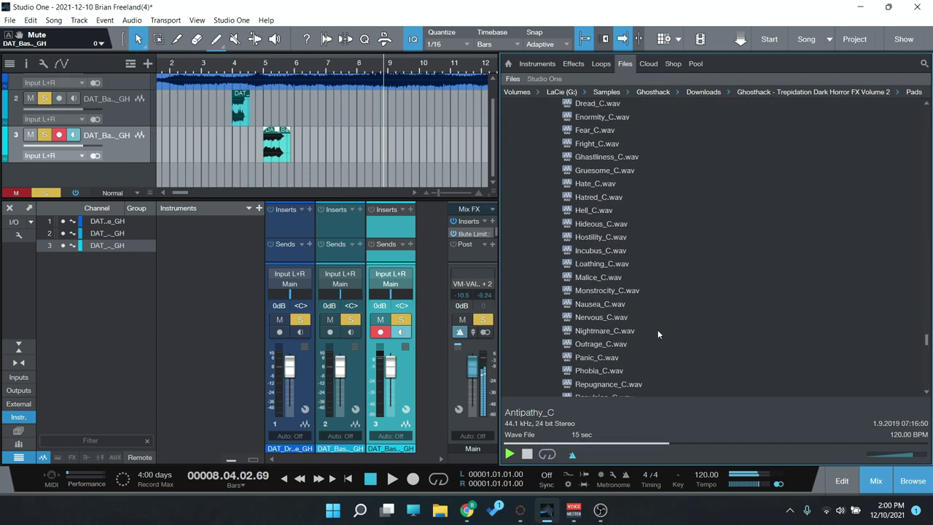
click(587, 331)
scroll(651, 338, down, 4)
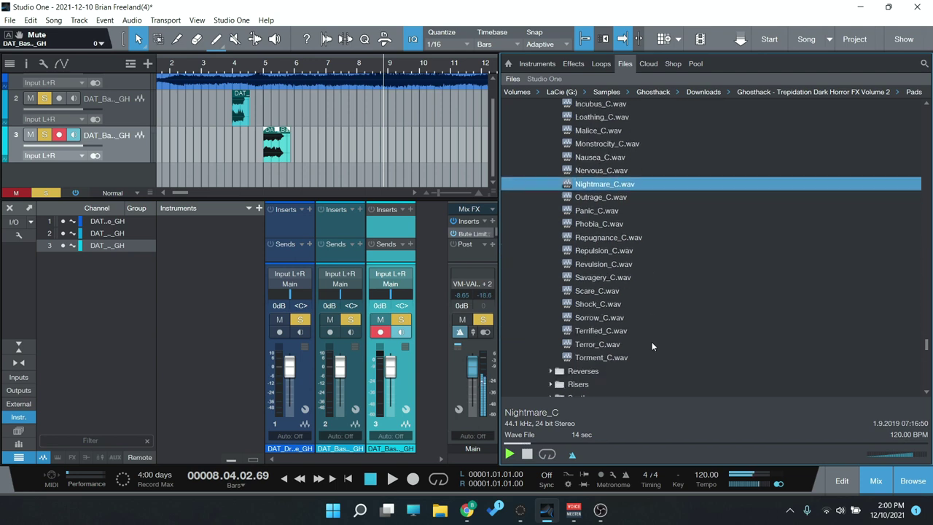
scroll(649, 344, down, 1)
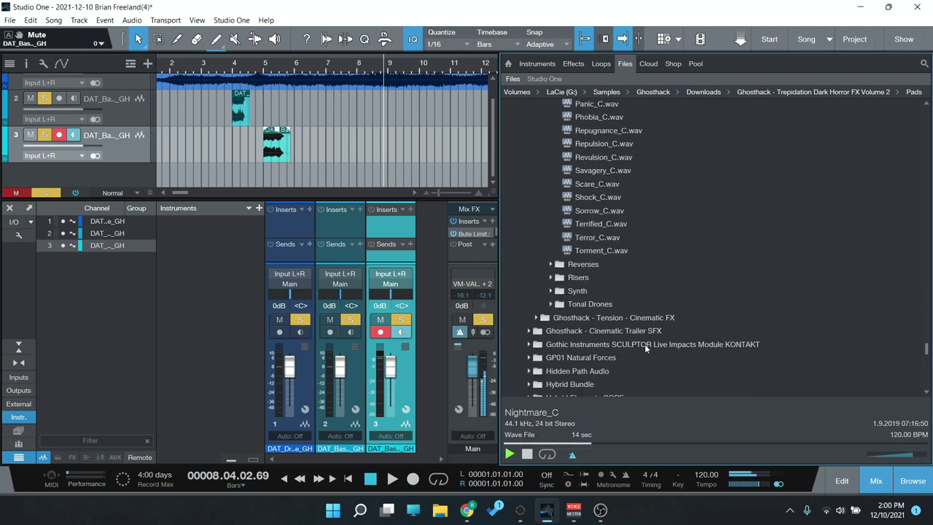
Open the Volume 2 Reverses folder and audition Reverse (17).wav, Reverse (13).wav and Reverse (49).wav.
click(582, 265)
scroll(601, 291, down, 2)
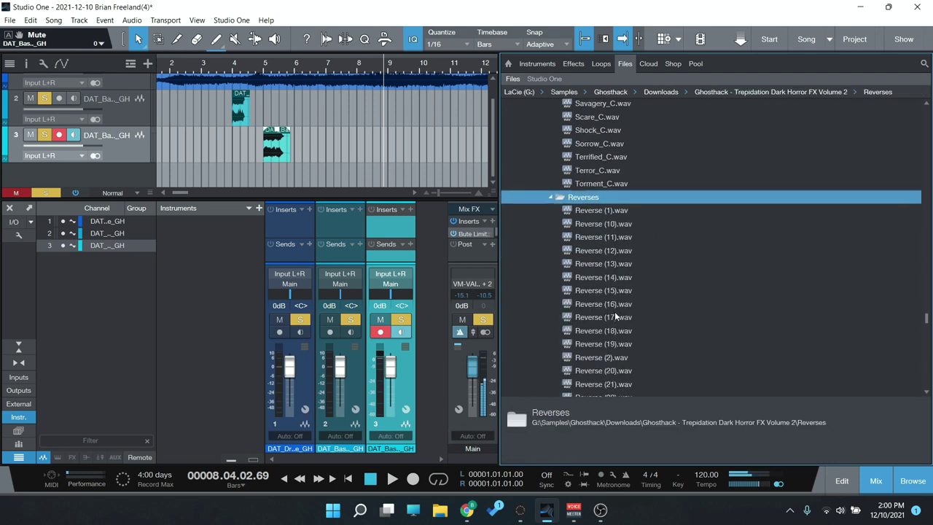
click(615, 314)
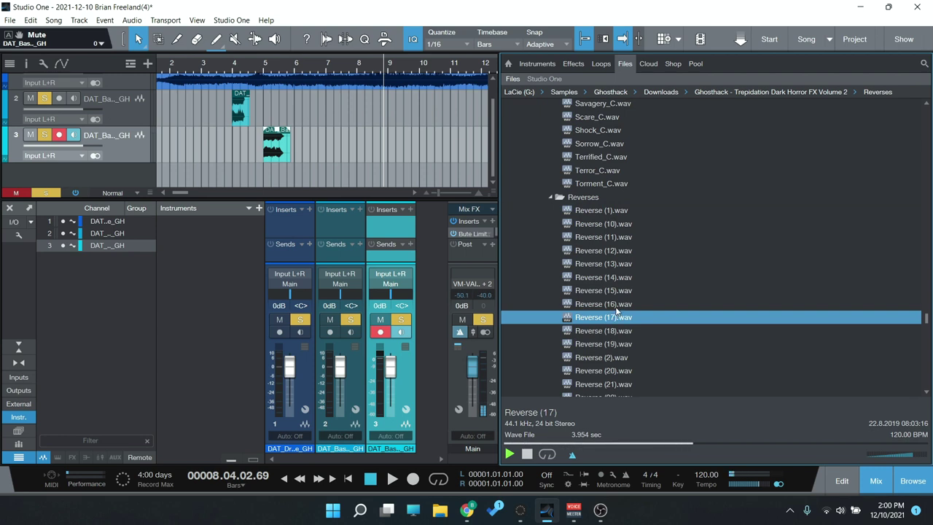
click(609, 266)
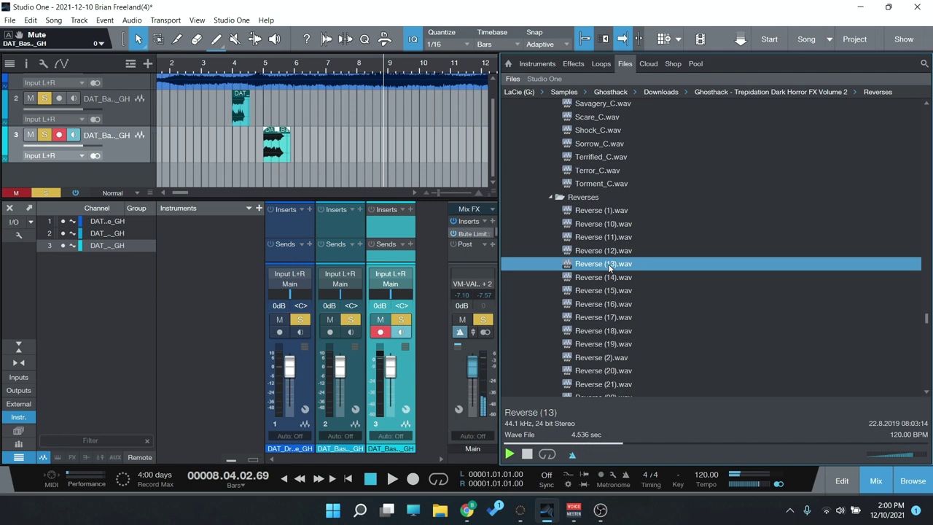
scroll(609, 267, down, 5)
scroll(611, 267, down, 5)
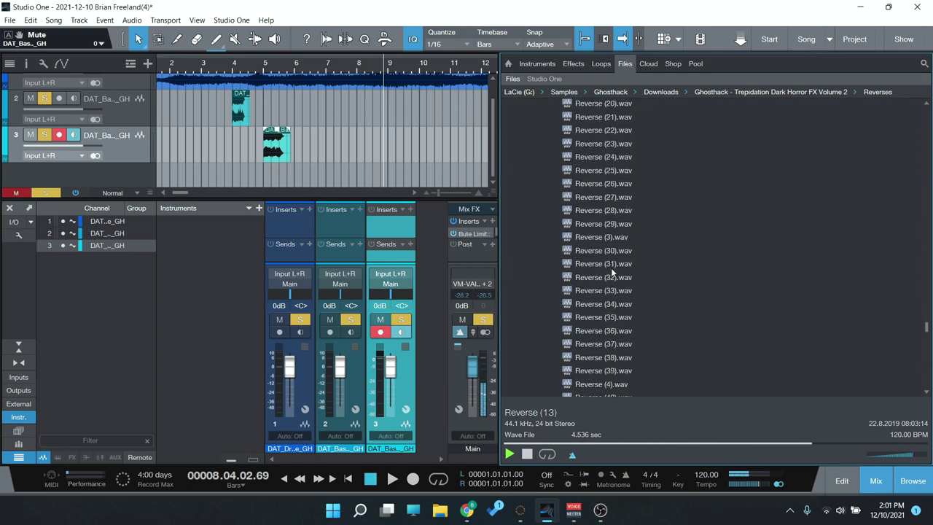
click(607, 344)
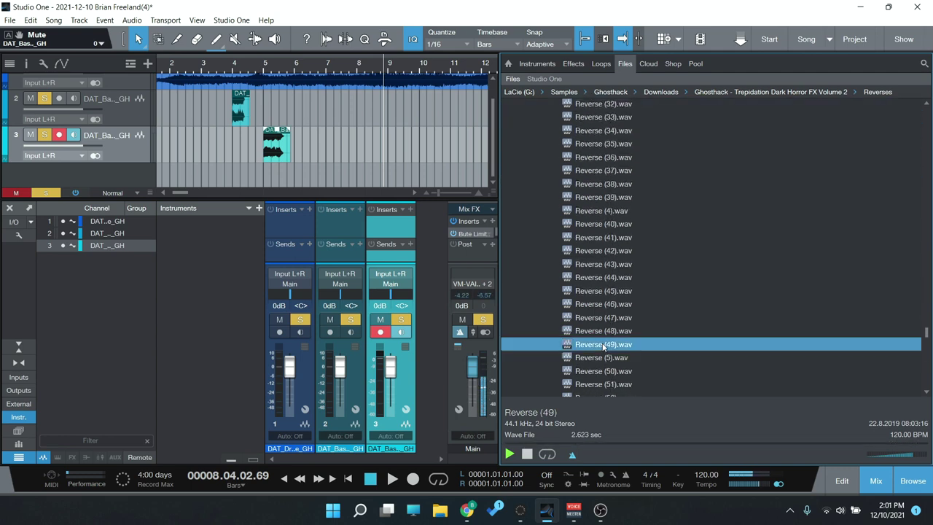
scroll(607, 336, down, 5)
scroll(607, 336, down, 5)
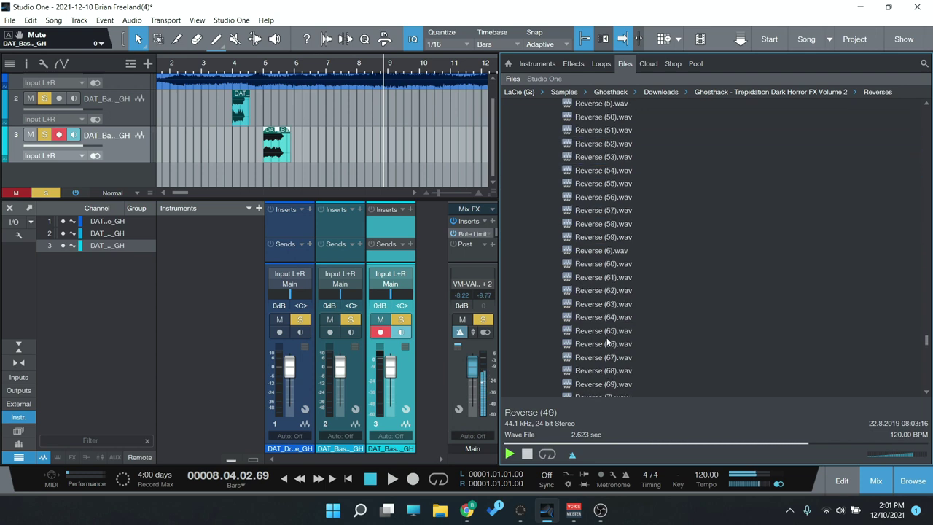
Open the Volume 2 Tonal Drones folder, browse its samples and return to the beginning of the Volume 2 pack.
scroll(605, 334, down, 5)
click(606, 334)
scroll(684, 187, down, 5)
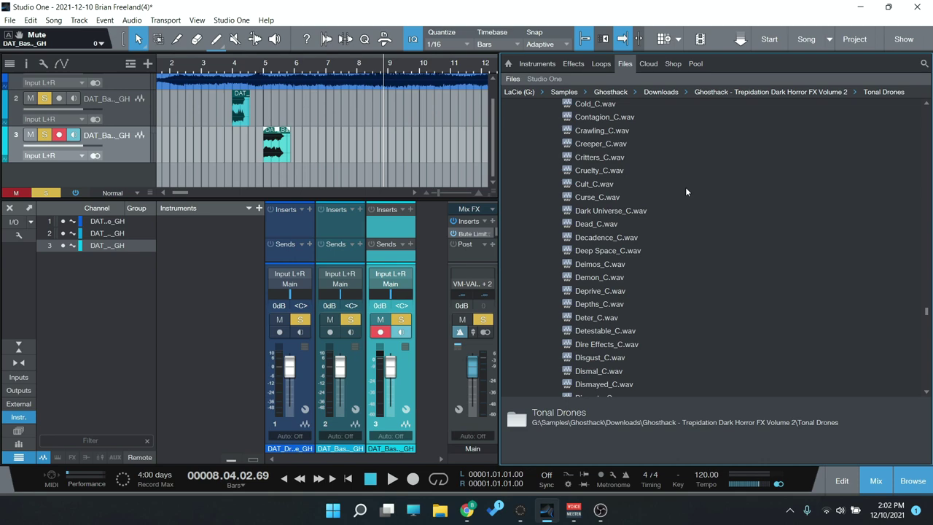
scroll(685, 191, down, 10)
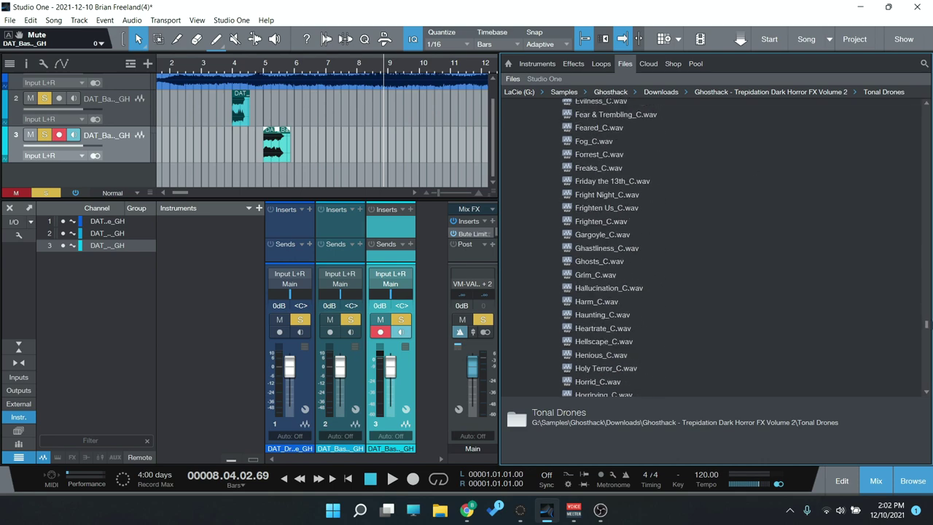
scroll(605, 248, down, 20)
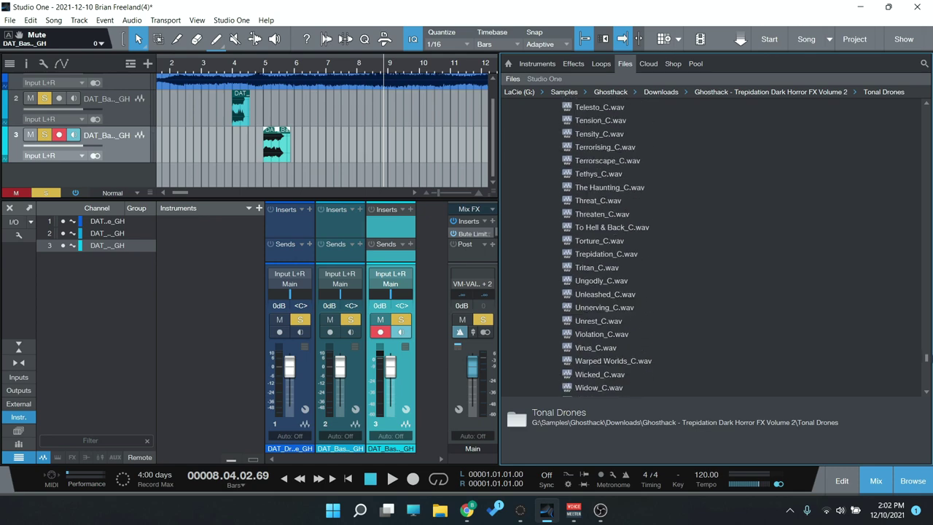
drag(925, 357, 921, 229)
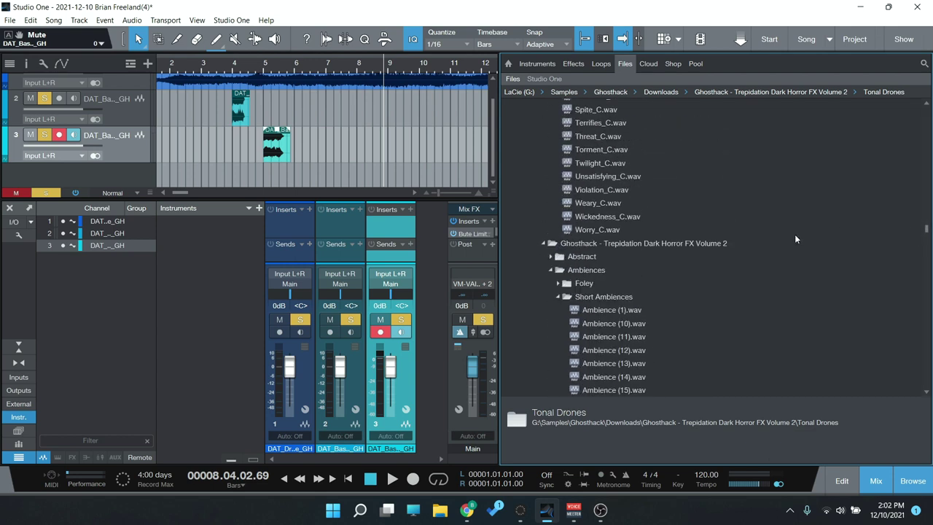